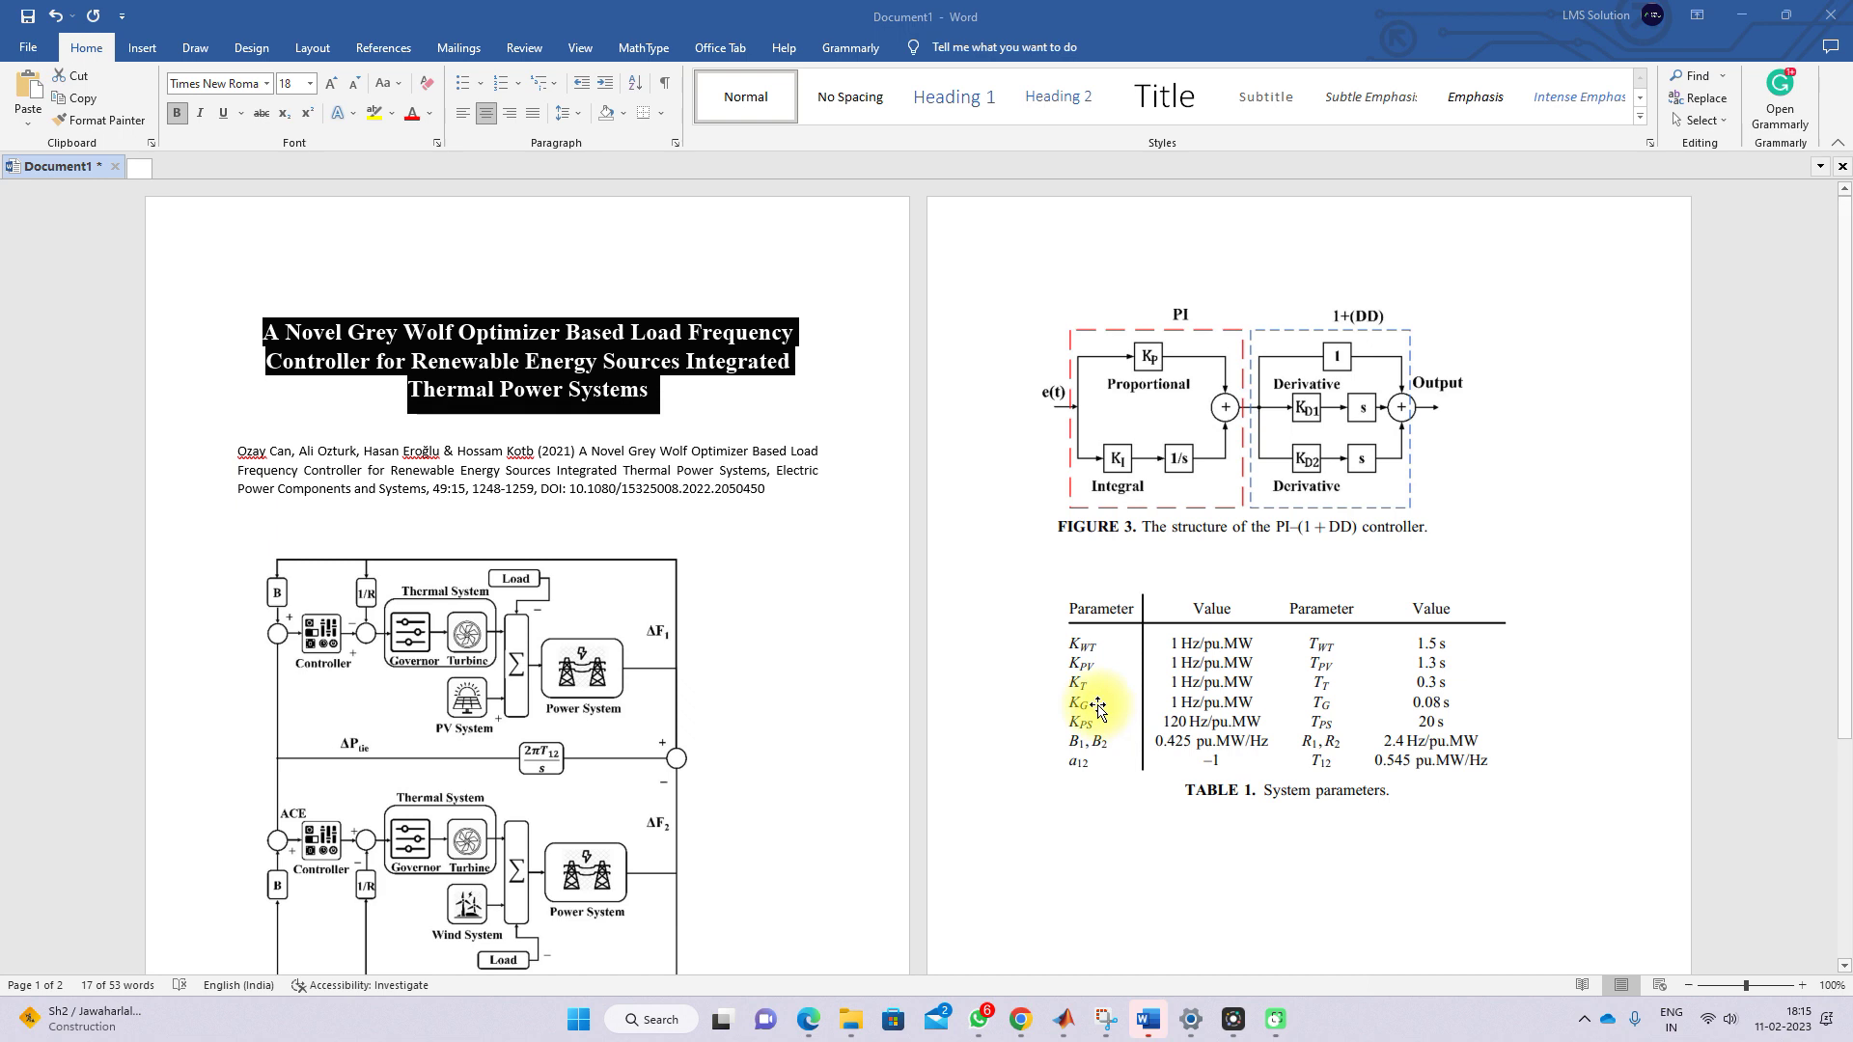
Step: Select the citation paragraph and the two-area system diagram in the Word document
{"action": "left_click", "coordinate": [576, 376]}
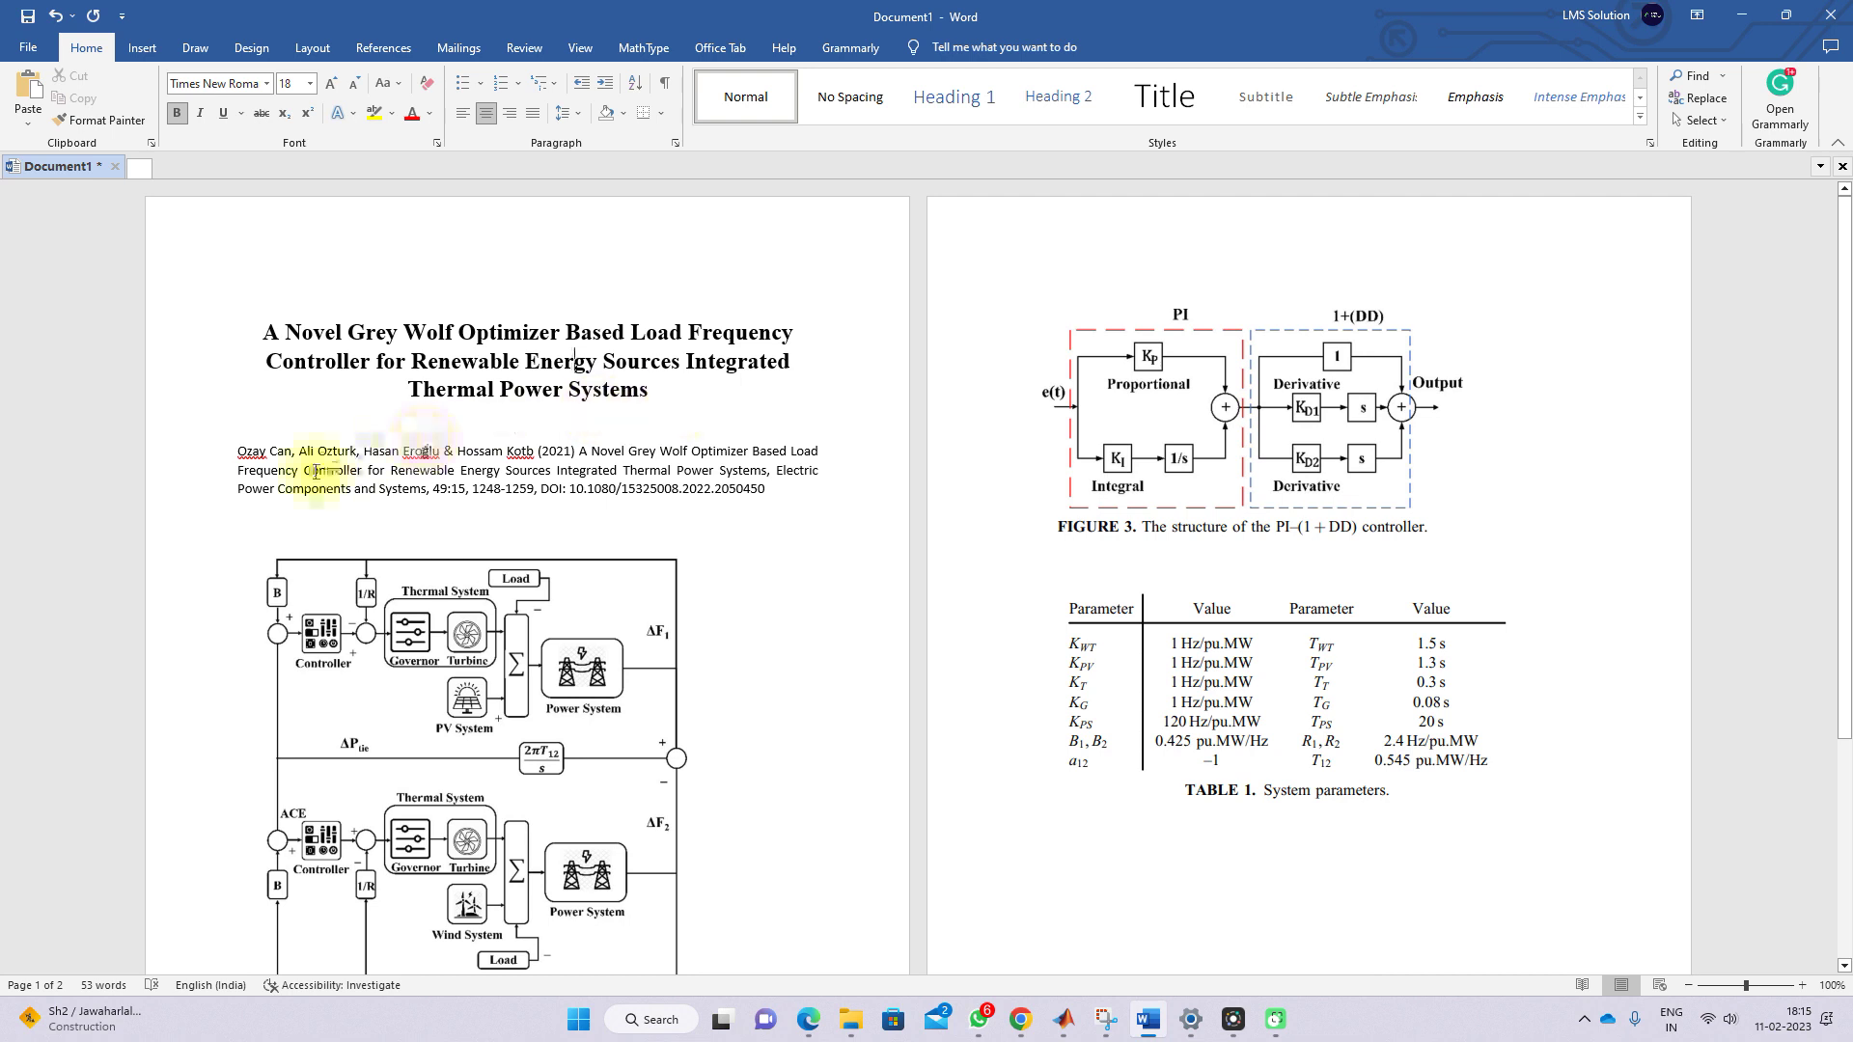
{"action": "mouse_move", "coordinate": [234, 453]}
{"action": "left_mouse_down"}
{"action": "mouse_move", "coordinate": [816, 504]}
{"action": "mouse_move", "coordinate": [758, 509]}
{"action": "mouse_move", "coordinate": [675, 470]}
{"action": "mouse_move", "coordinate": [233, 451]}
{"action": "left_mouse_up"}
{"action": "left_click", "coordinate": [759, 509]}
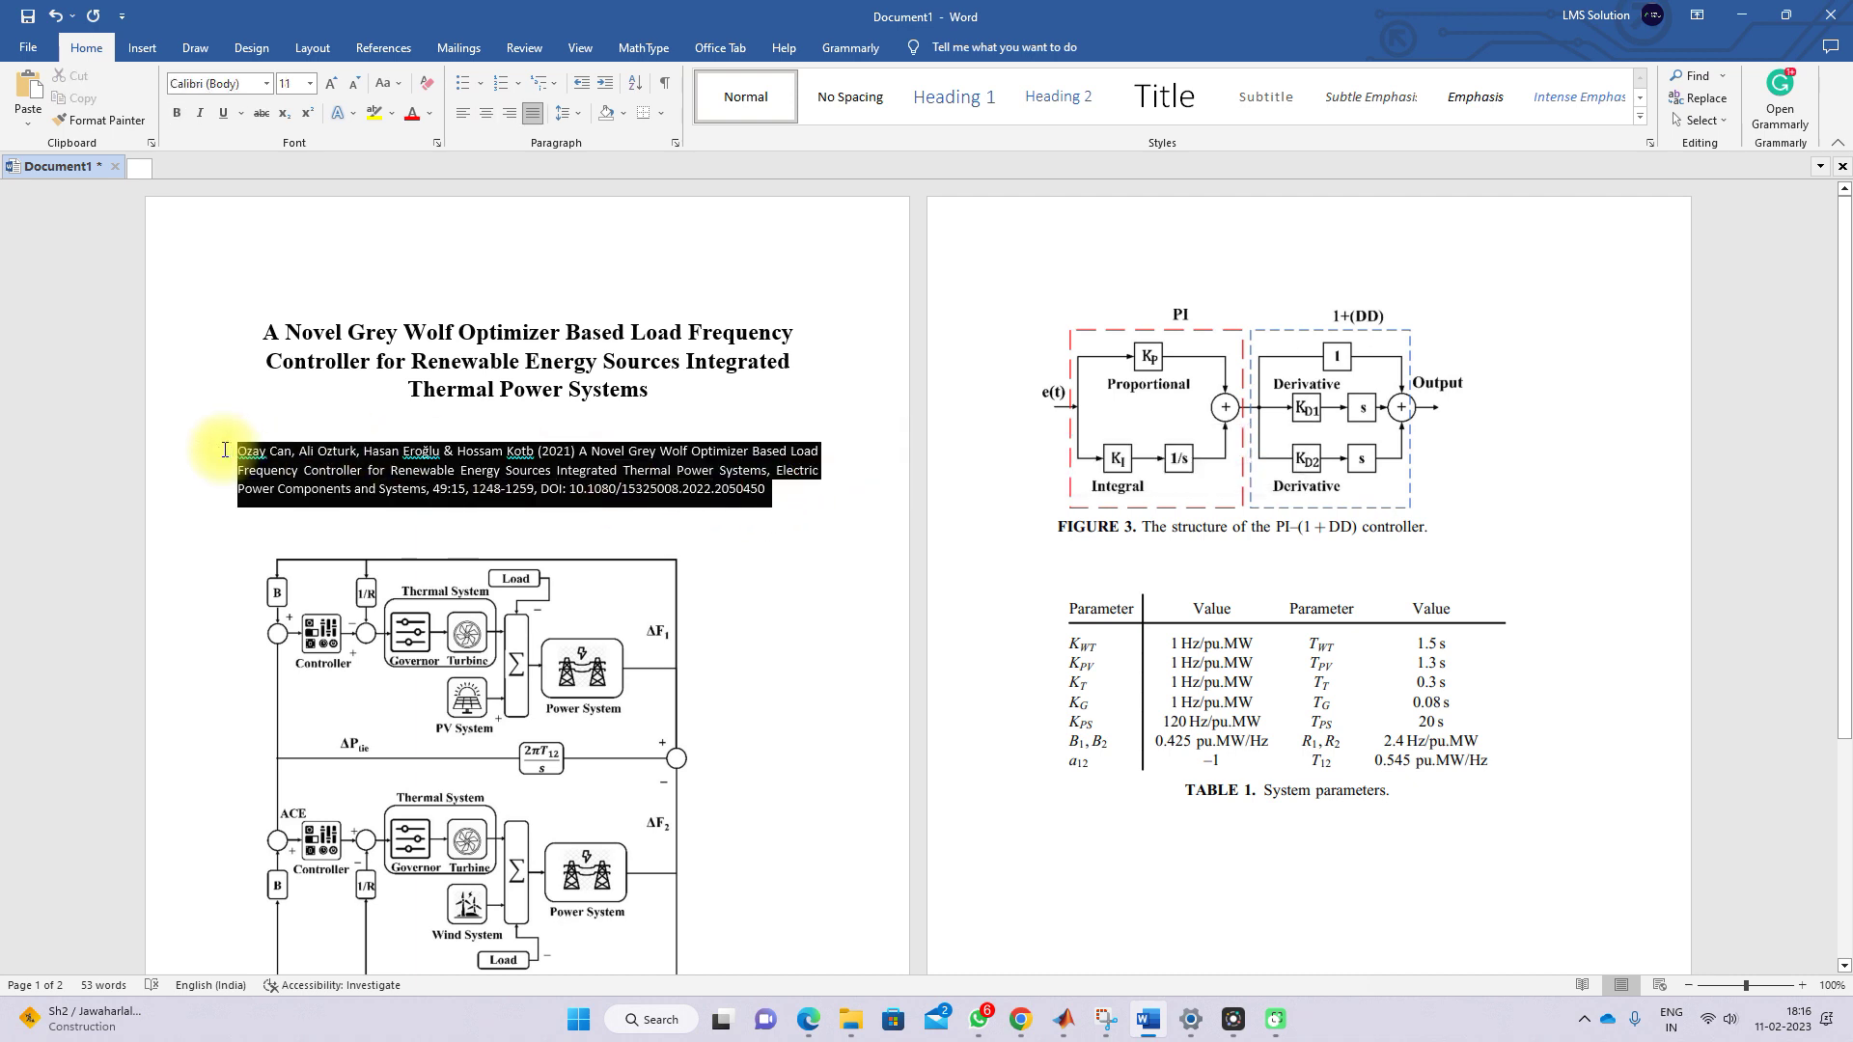
{"action": "scroll", "coordinate": [728, 467], "scroll_direction": "down", "scroll_amount": 5}
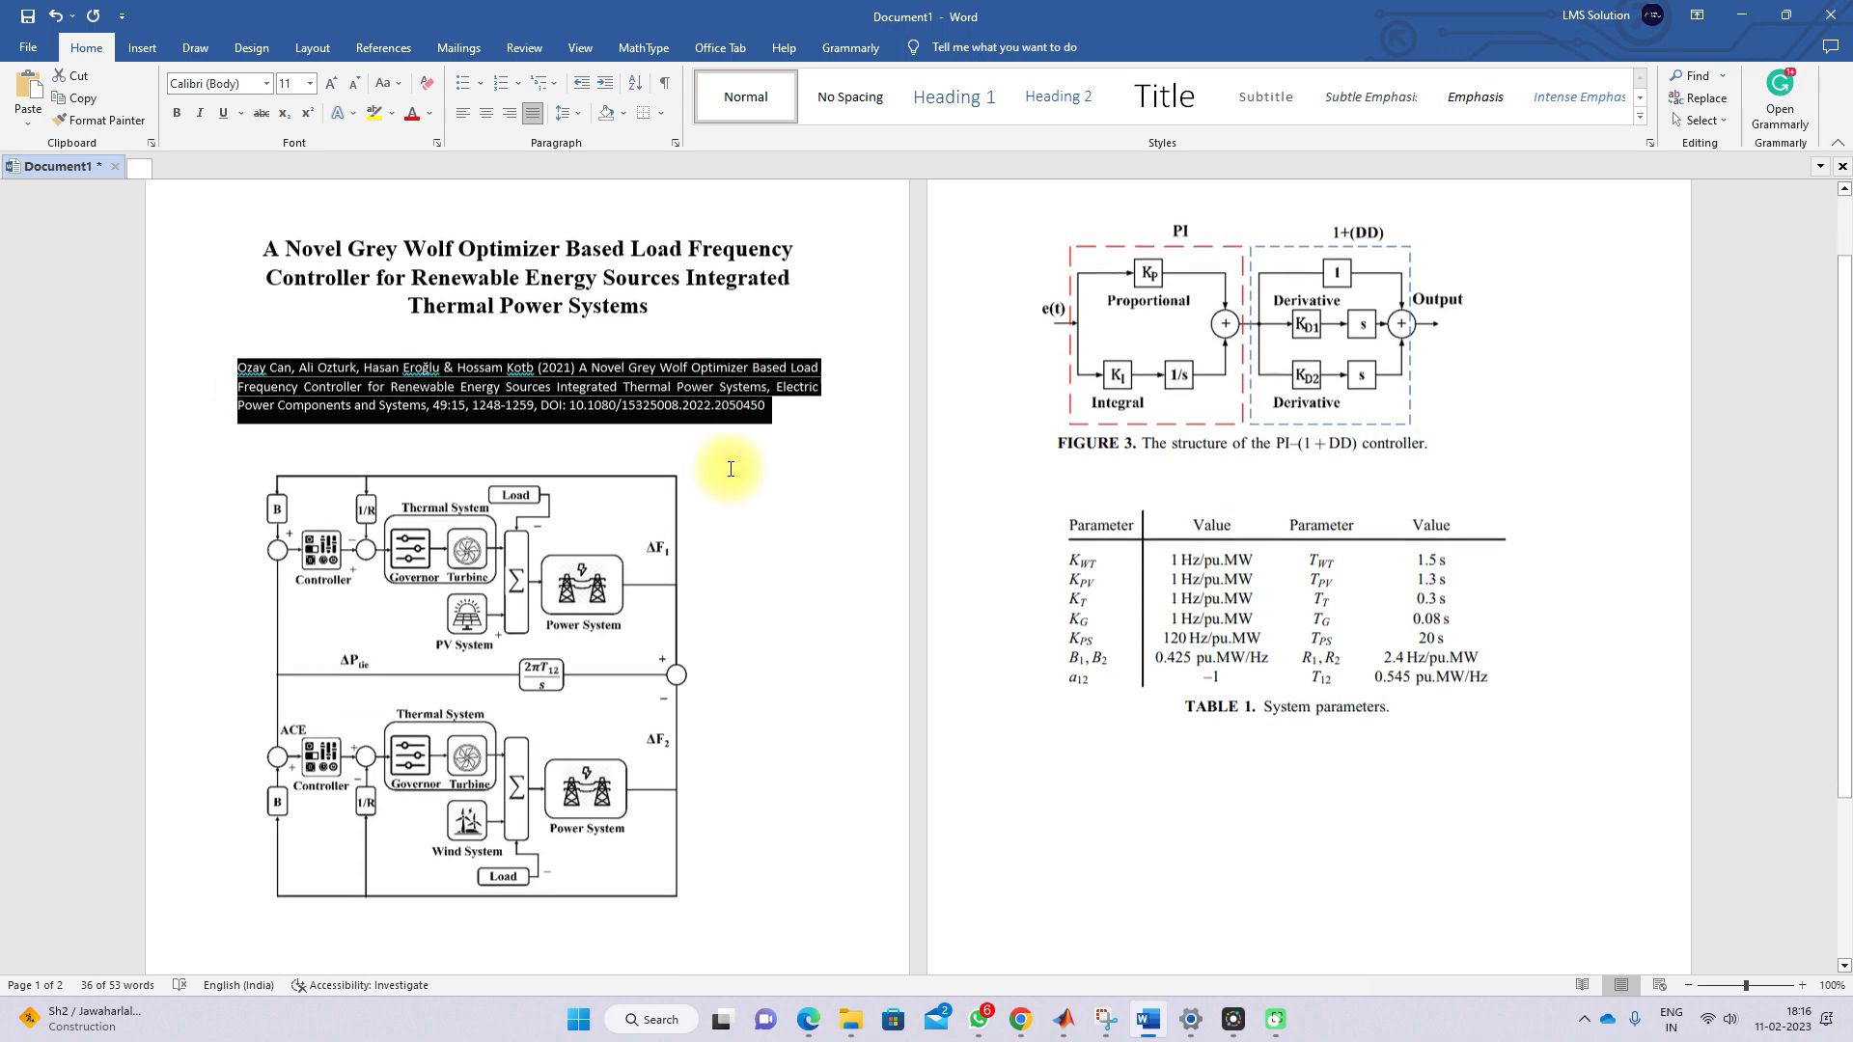
{"action": "left_click", "coordinate": [531, 473]}
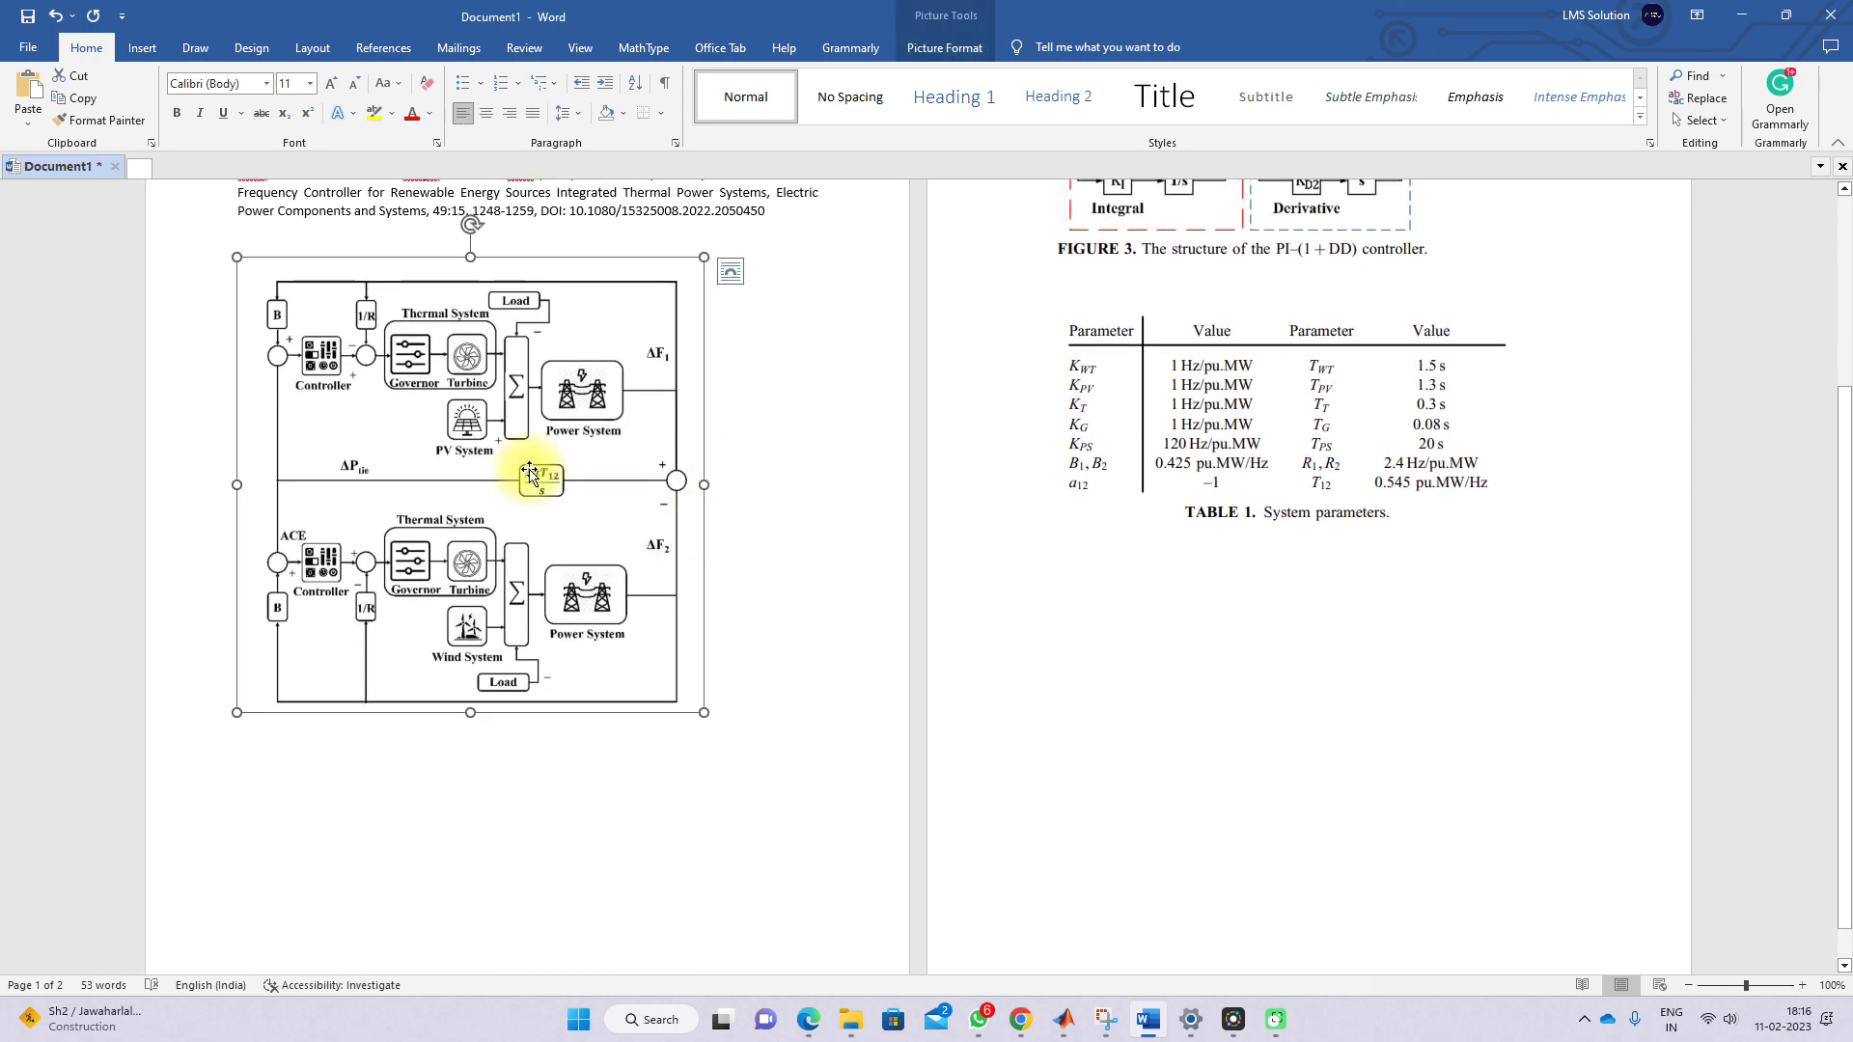
{"action": "scroll", "coordinate": [530, 473], "scroll_direction": "up", "scroll_amount": 2}
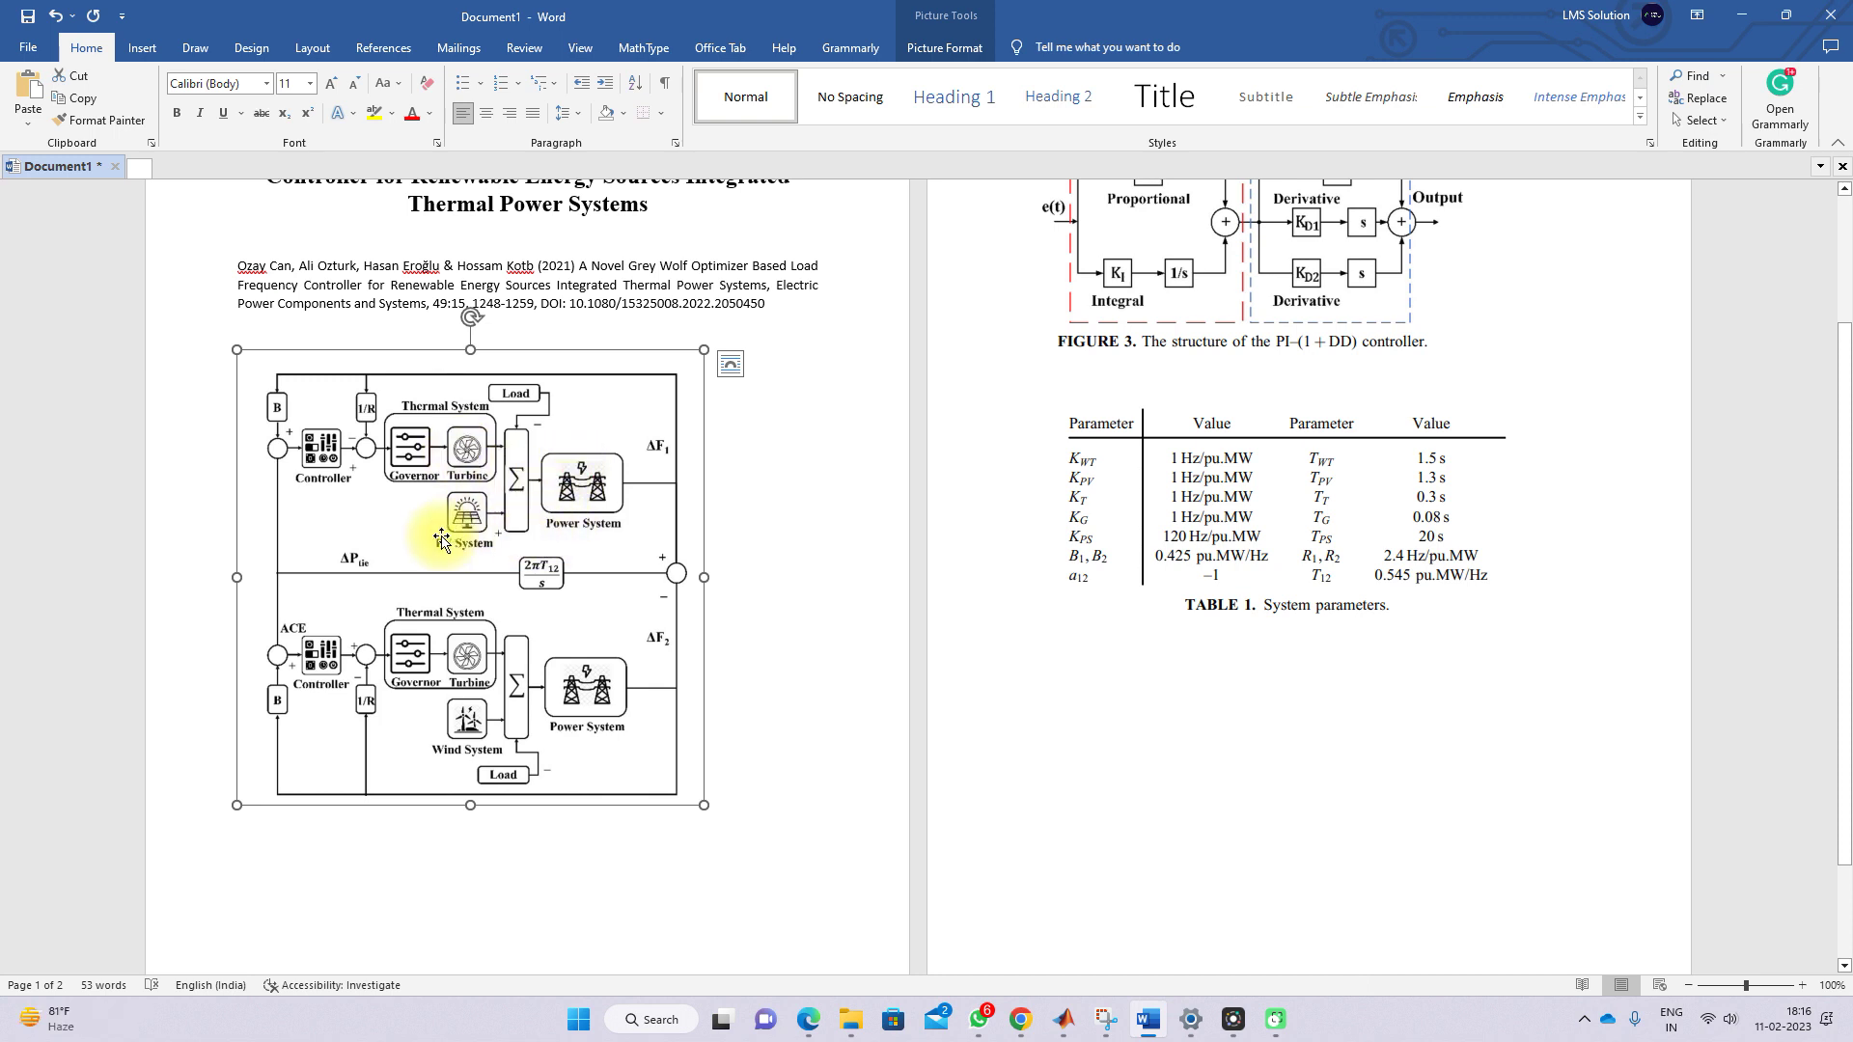
Step: Mark the PV System source in area 1 and the Wind System source in area 2 with screen annotations
{"action": "key", "text": "F9"}
{"action": "left_click_drag", "start_coordinate": [426, 531], "coordinate": [530, 498]}
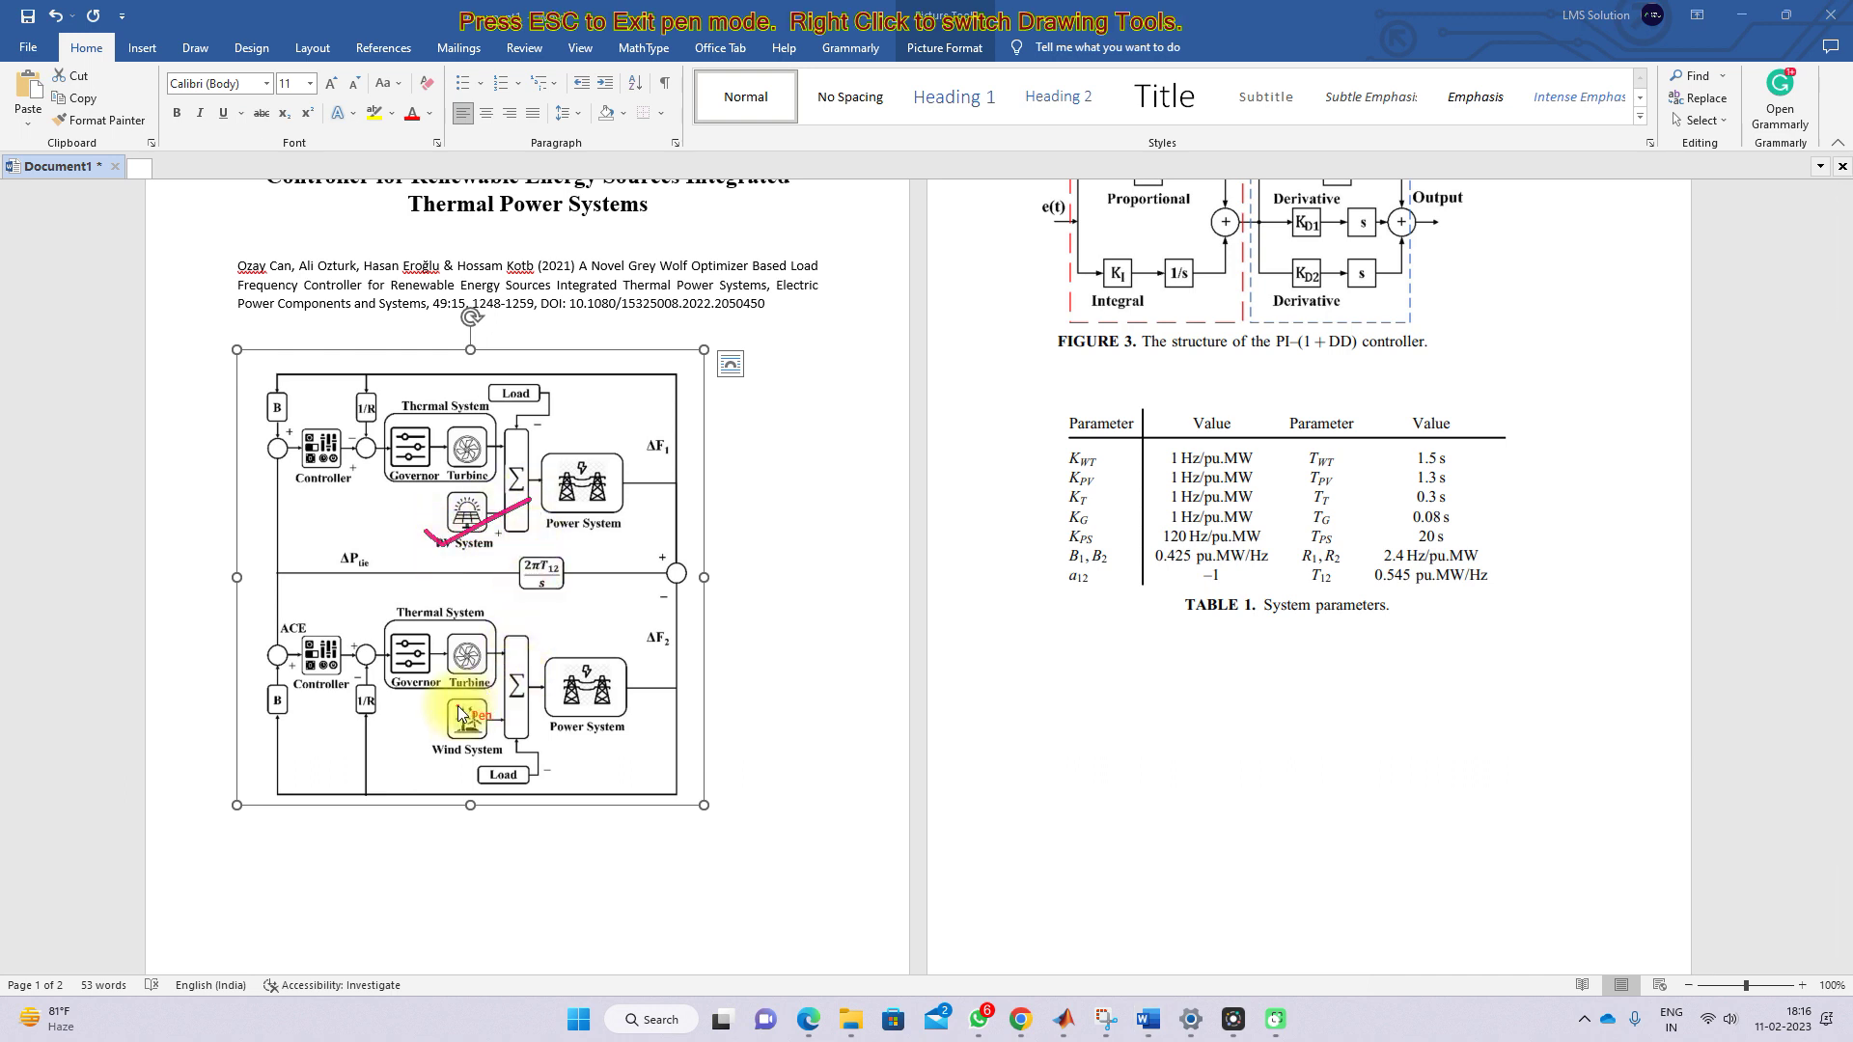
{"action": "mouse_move", "coordinate": [421, 736]}
{"action": "left_mouse_down"}
{"action": "mouse_move", "coordinate": [439, 748]}
{"action": "mouse_move", "coordinate": [571, 675]}
{"action": "left_mouse_up"}
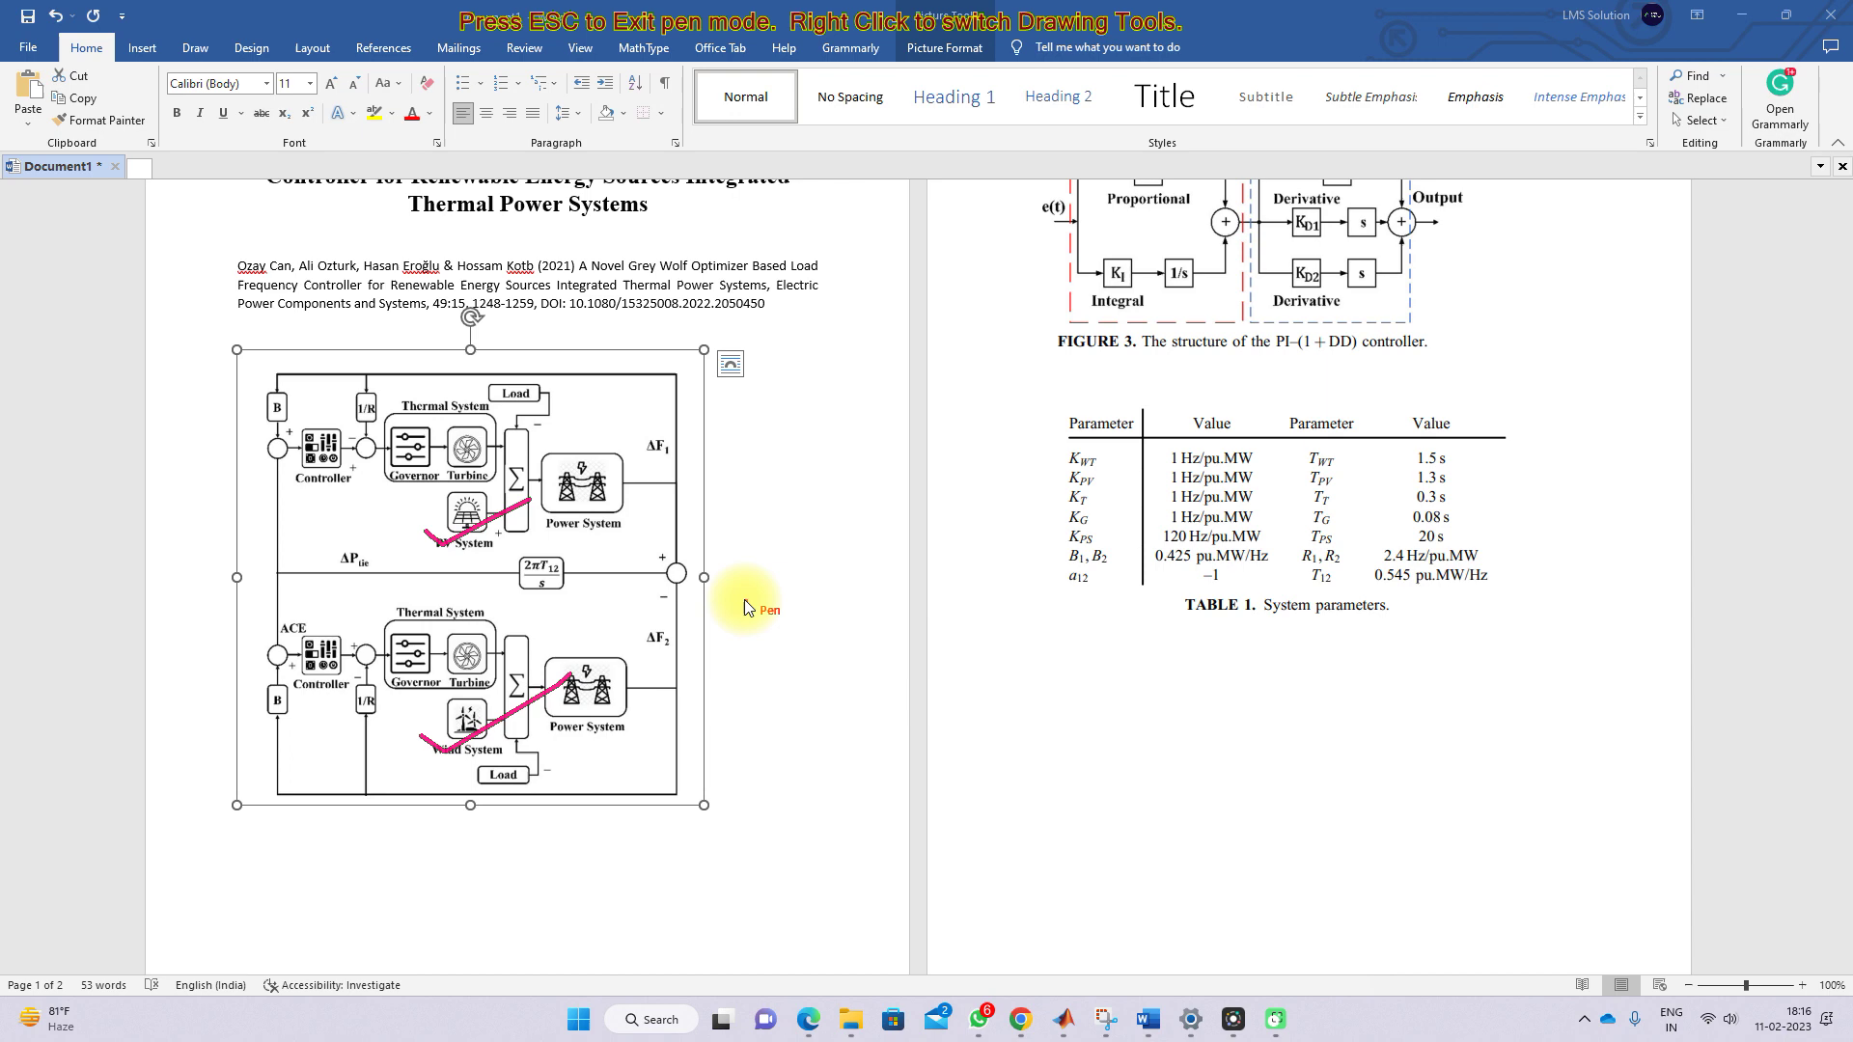
{"action": "key", "text": "Escape"}
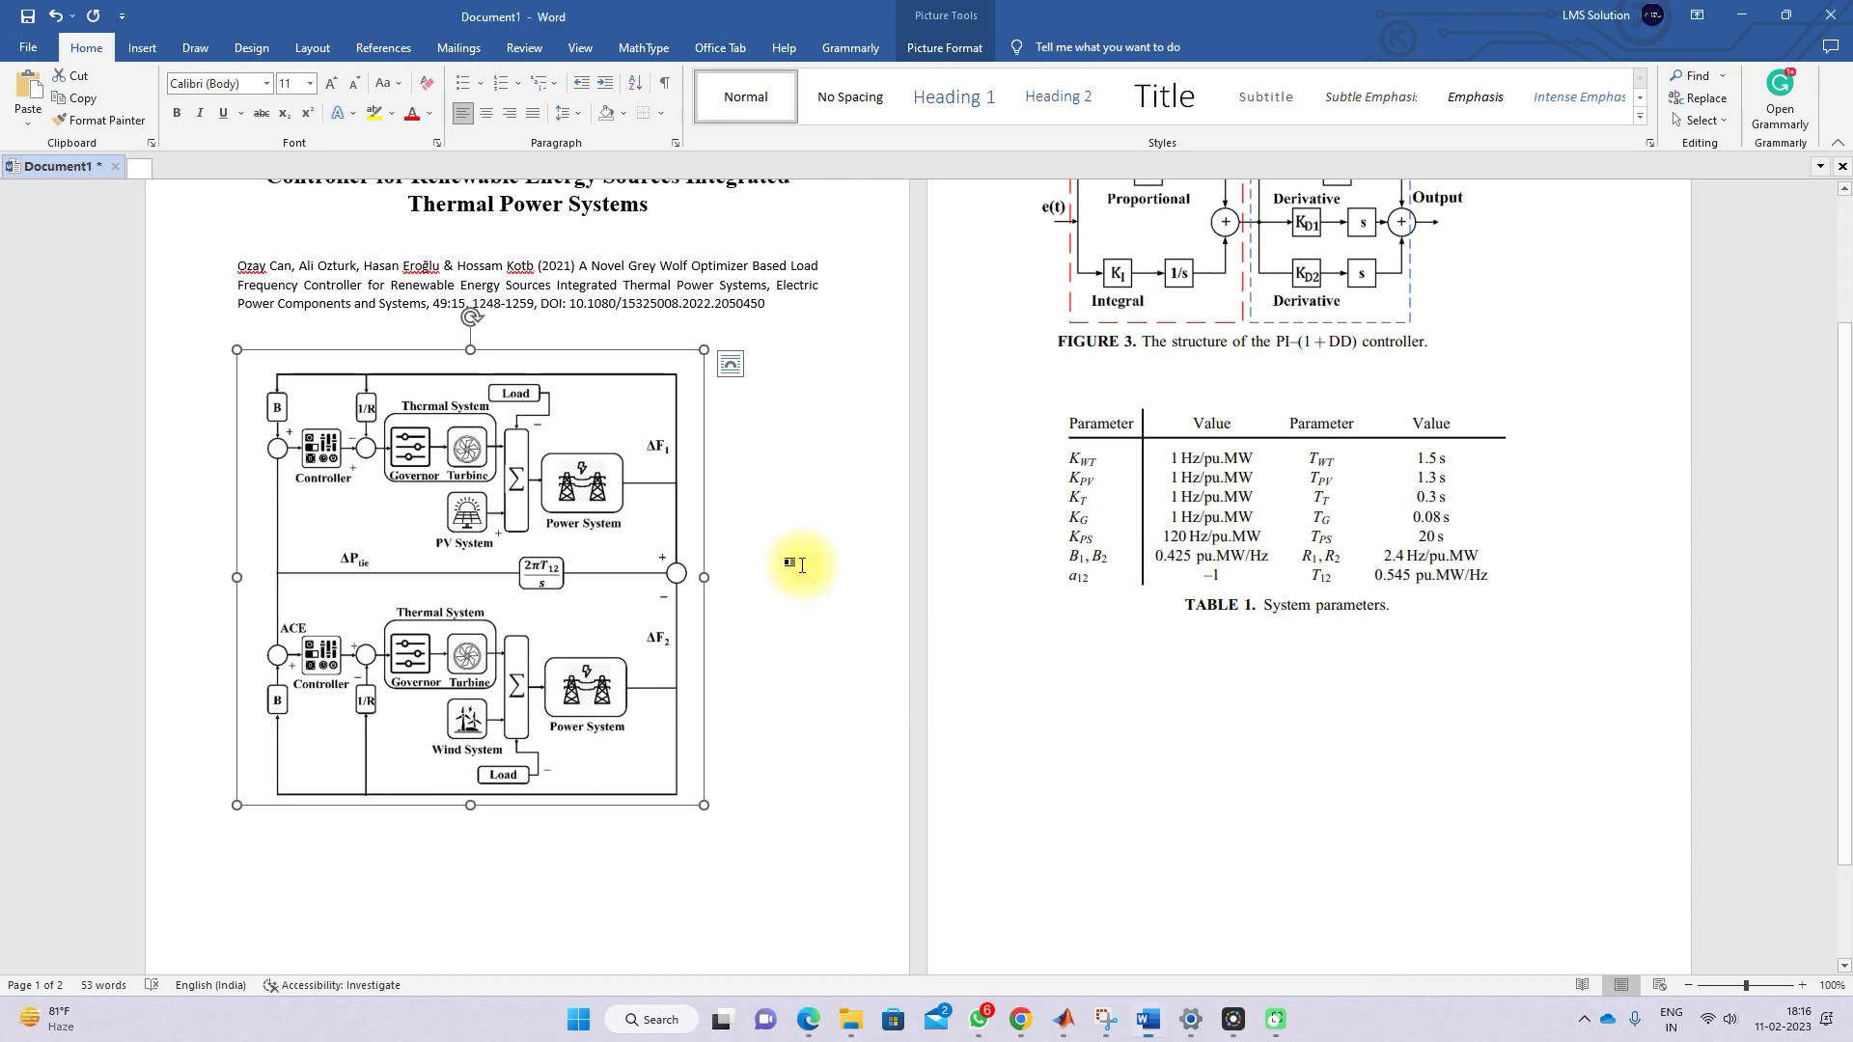
Step: Select the PI-(1+DD) controller figure and the words 'Grey Wolf Optimizer' in the title
{"action": "scroll", "coordinate": [328, 489], "scroll_direction": "up", "scroll_amount": 1}
{"action": "scroll", "coordinate": [328, 490], "scroll_direction": "up", "scroll_amount": 2}
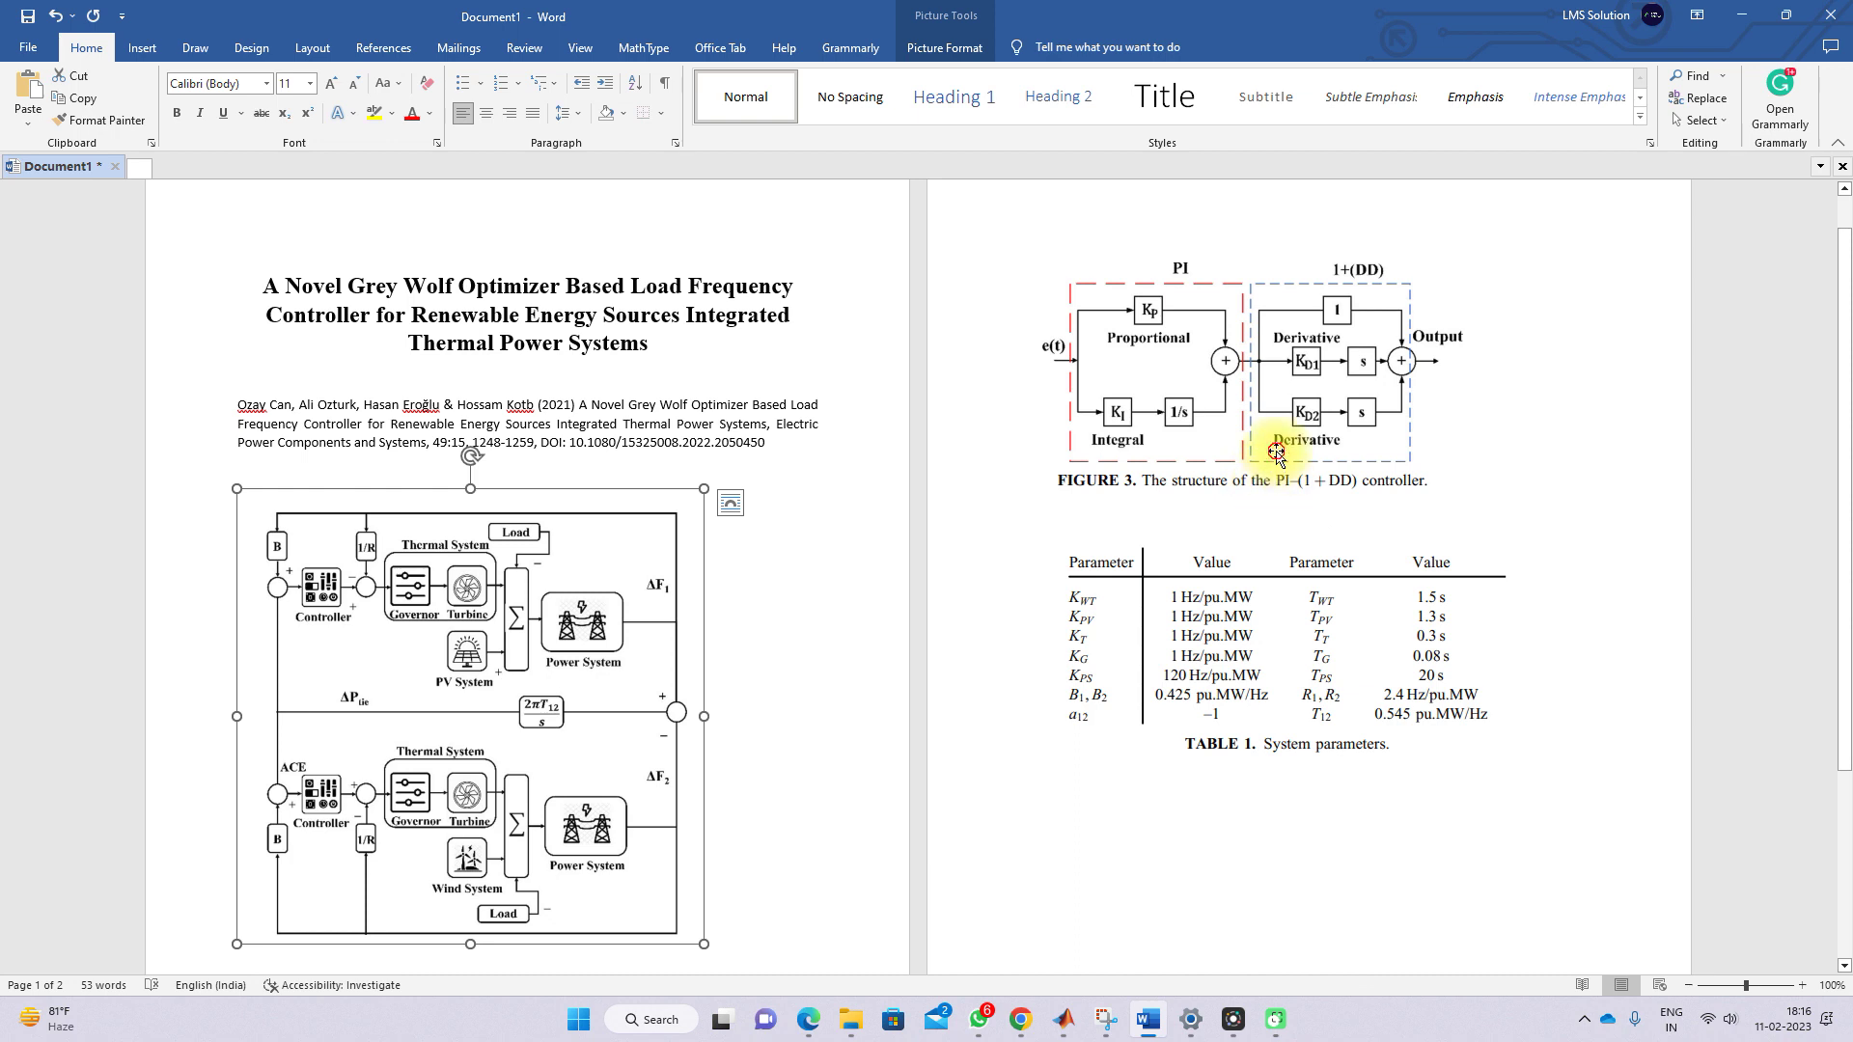
{"action": "left_click", "coordinate": [1264, 463]}
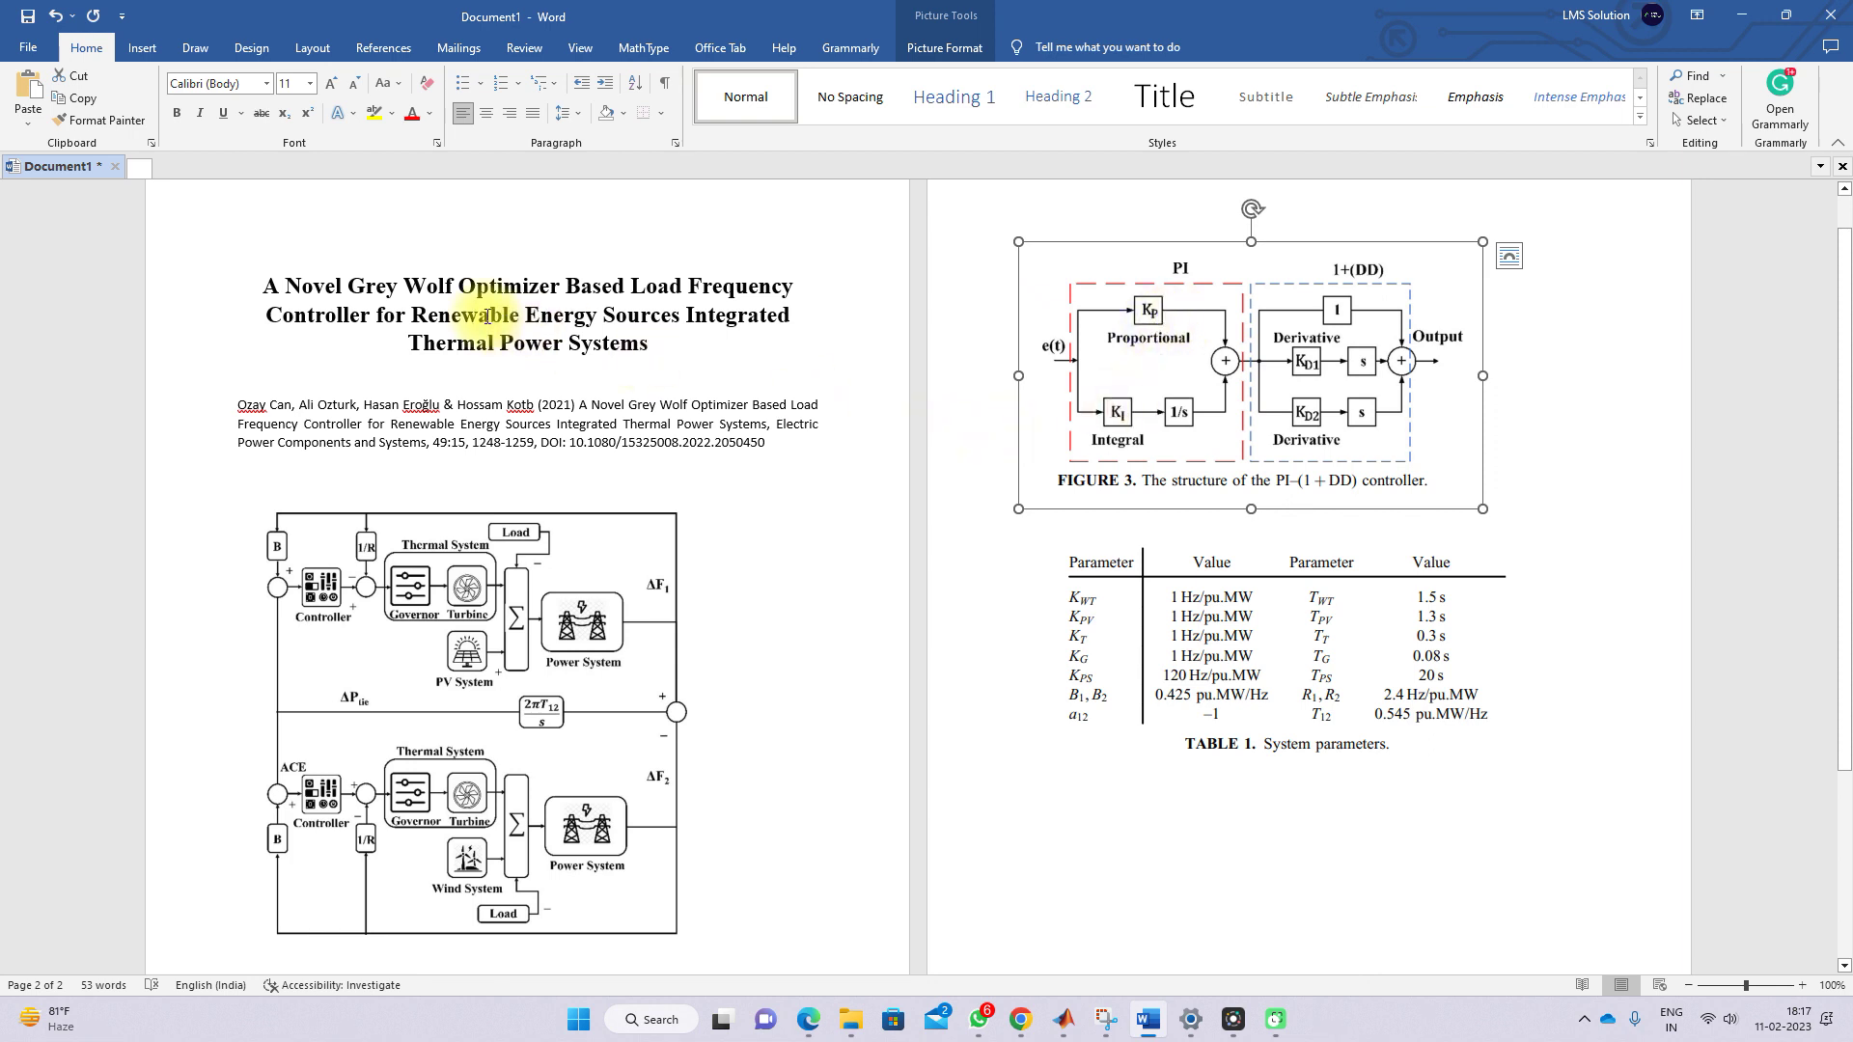
{"action": "left_click", "coordinate": [348, 282]}
{"action": "left_click_drag", "start_coordinate": [433, 280], "coordinate": [563, 286]}
Step: Review the system parameters table image alongside the two-area system diagram
{"action": "left_click", "coordinate": [1124, 673]}
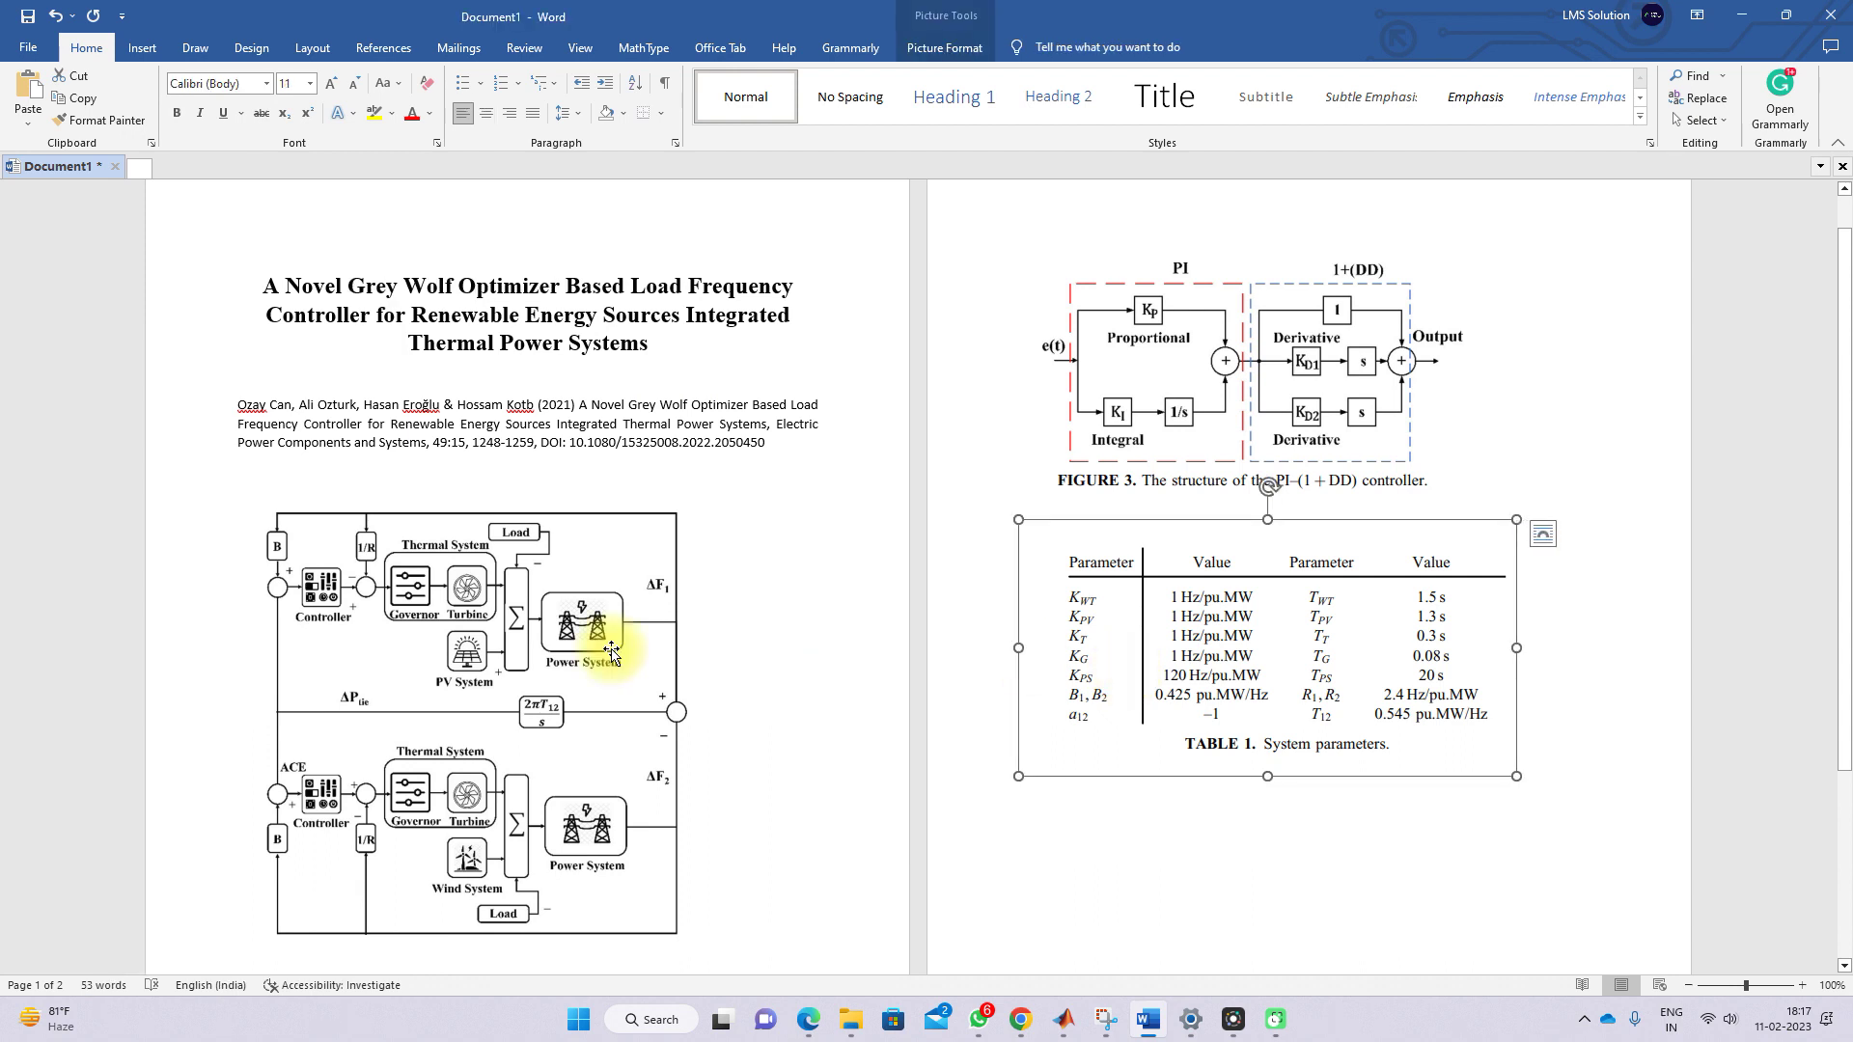
{"action": "scroll", "coordinate": [497, 649], "scroll_direction": "down", "scroll_amount": 3}
{"action": "left_click", "coordinate": [466, 532]}
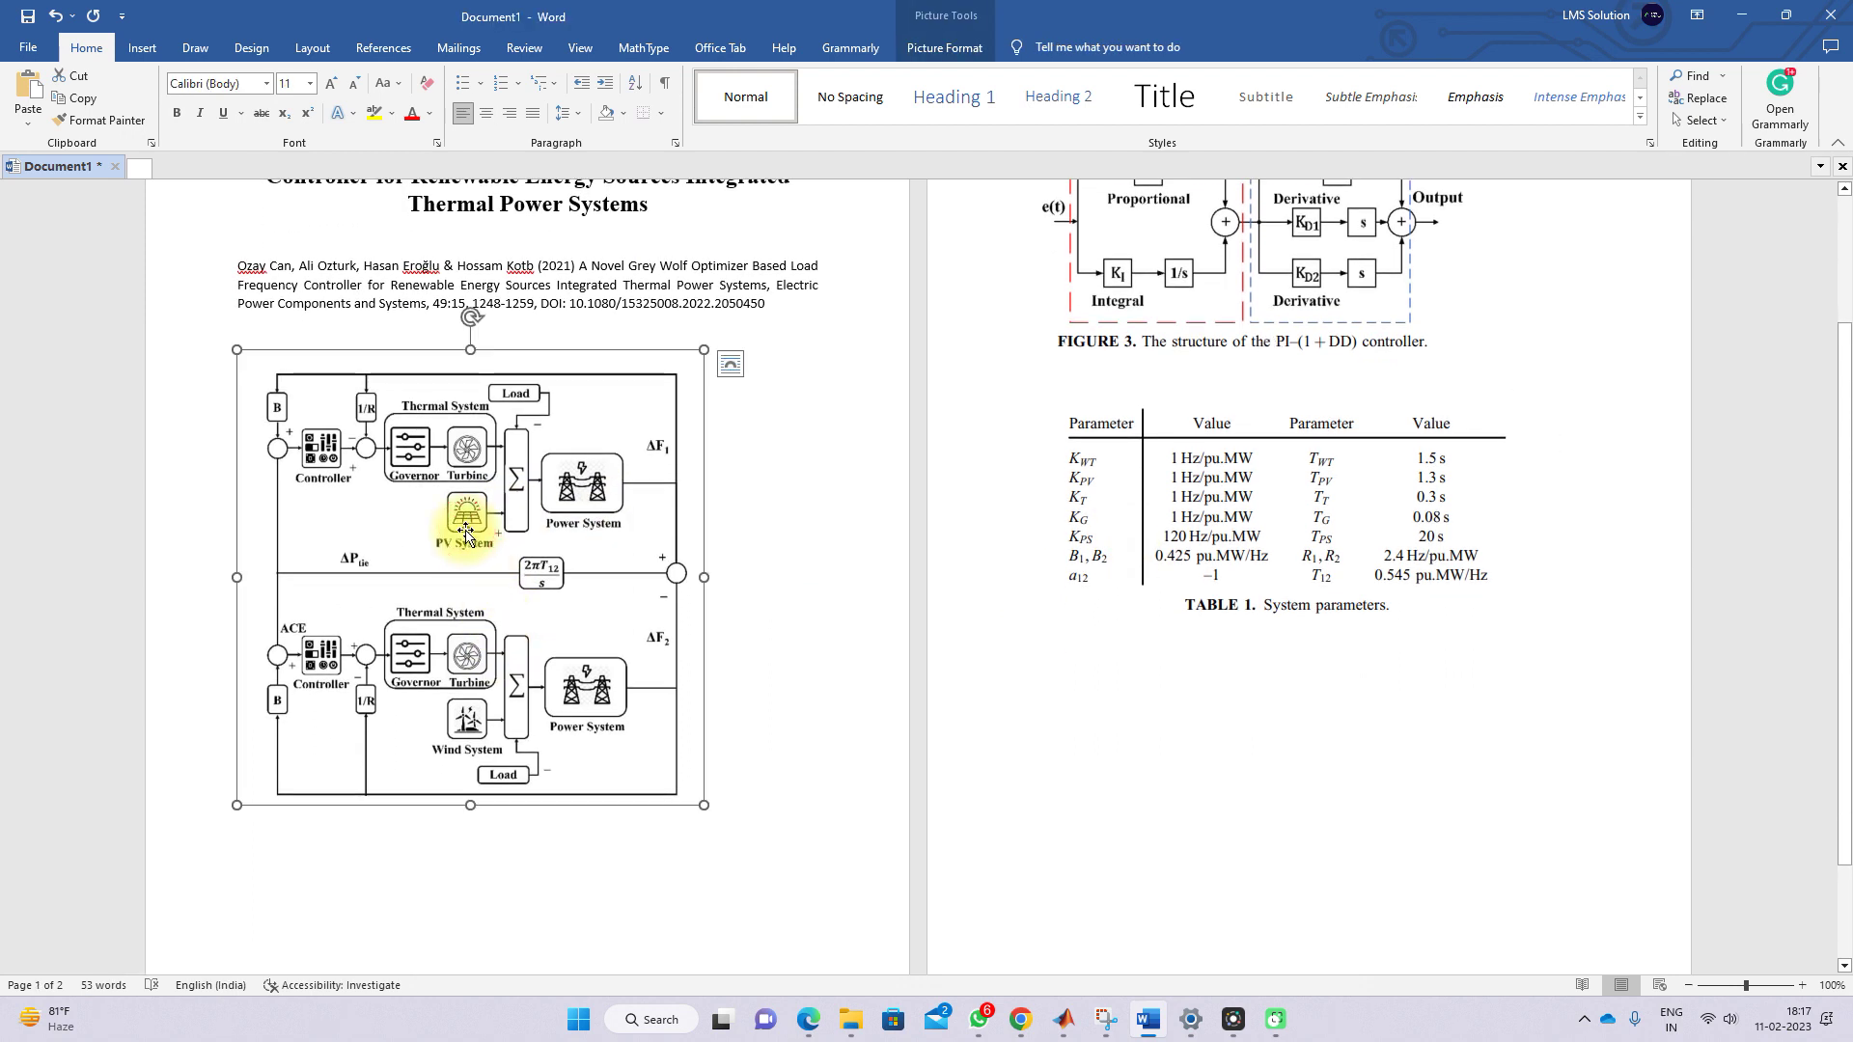
{"action": "left_click", "coordinate": [1211, 503]}
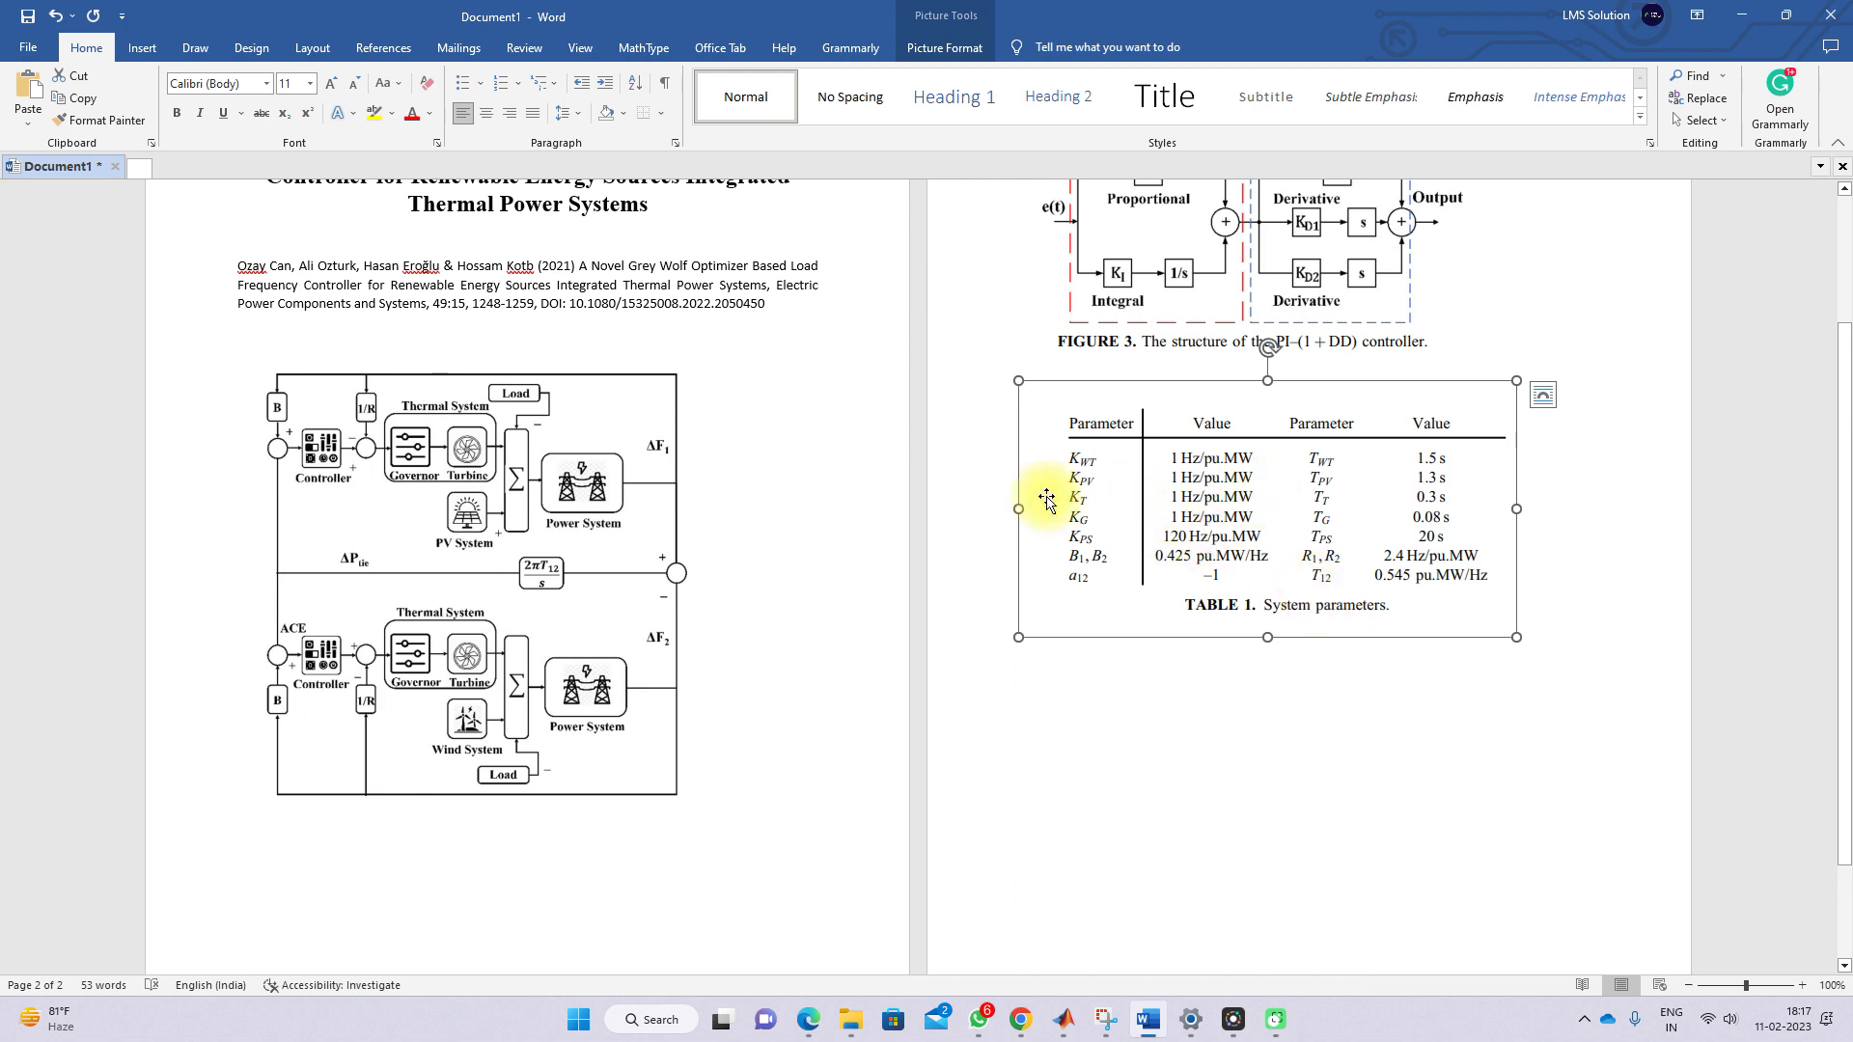
{"action": "scroll", "coordinate": [1093, 608], "scroll_direction": "down", "scroll_amount": 3}
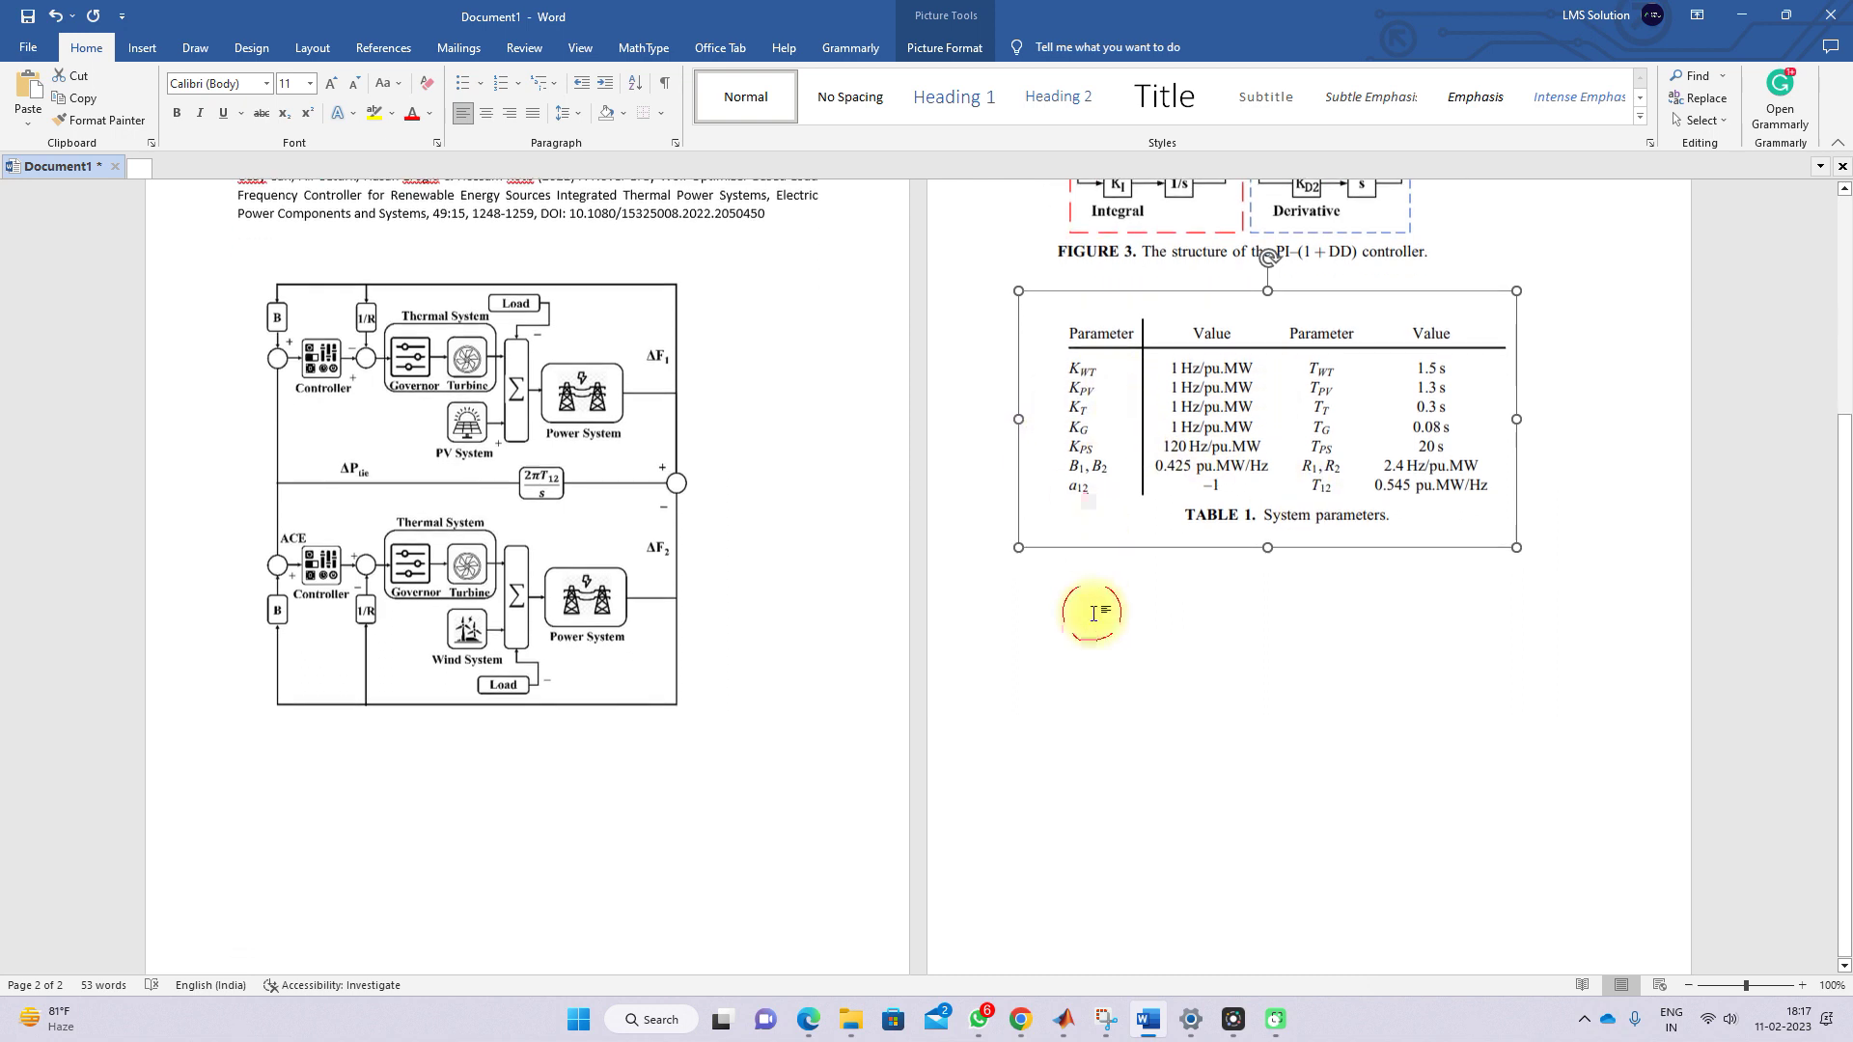
{"action": "scroll", "coordinate": [1088, 608], "scroll_direction": "up", "scroll_amount": 3}
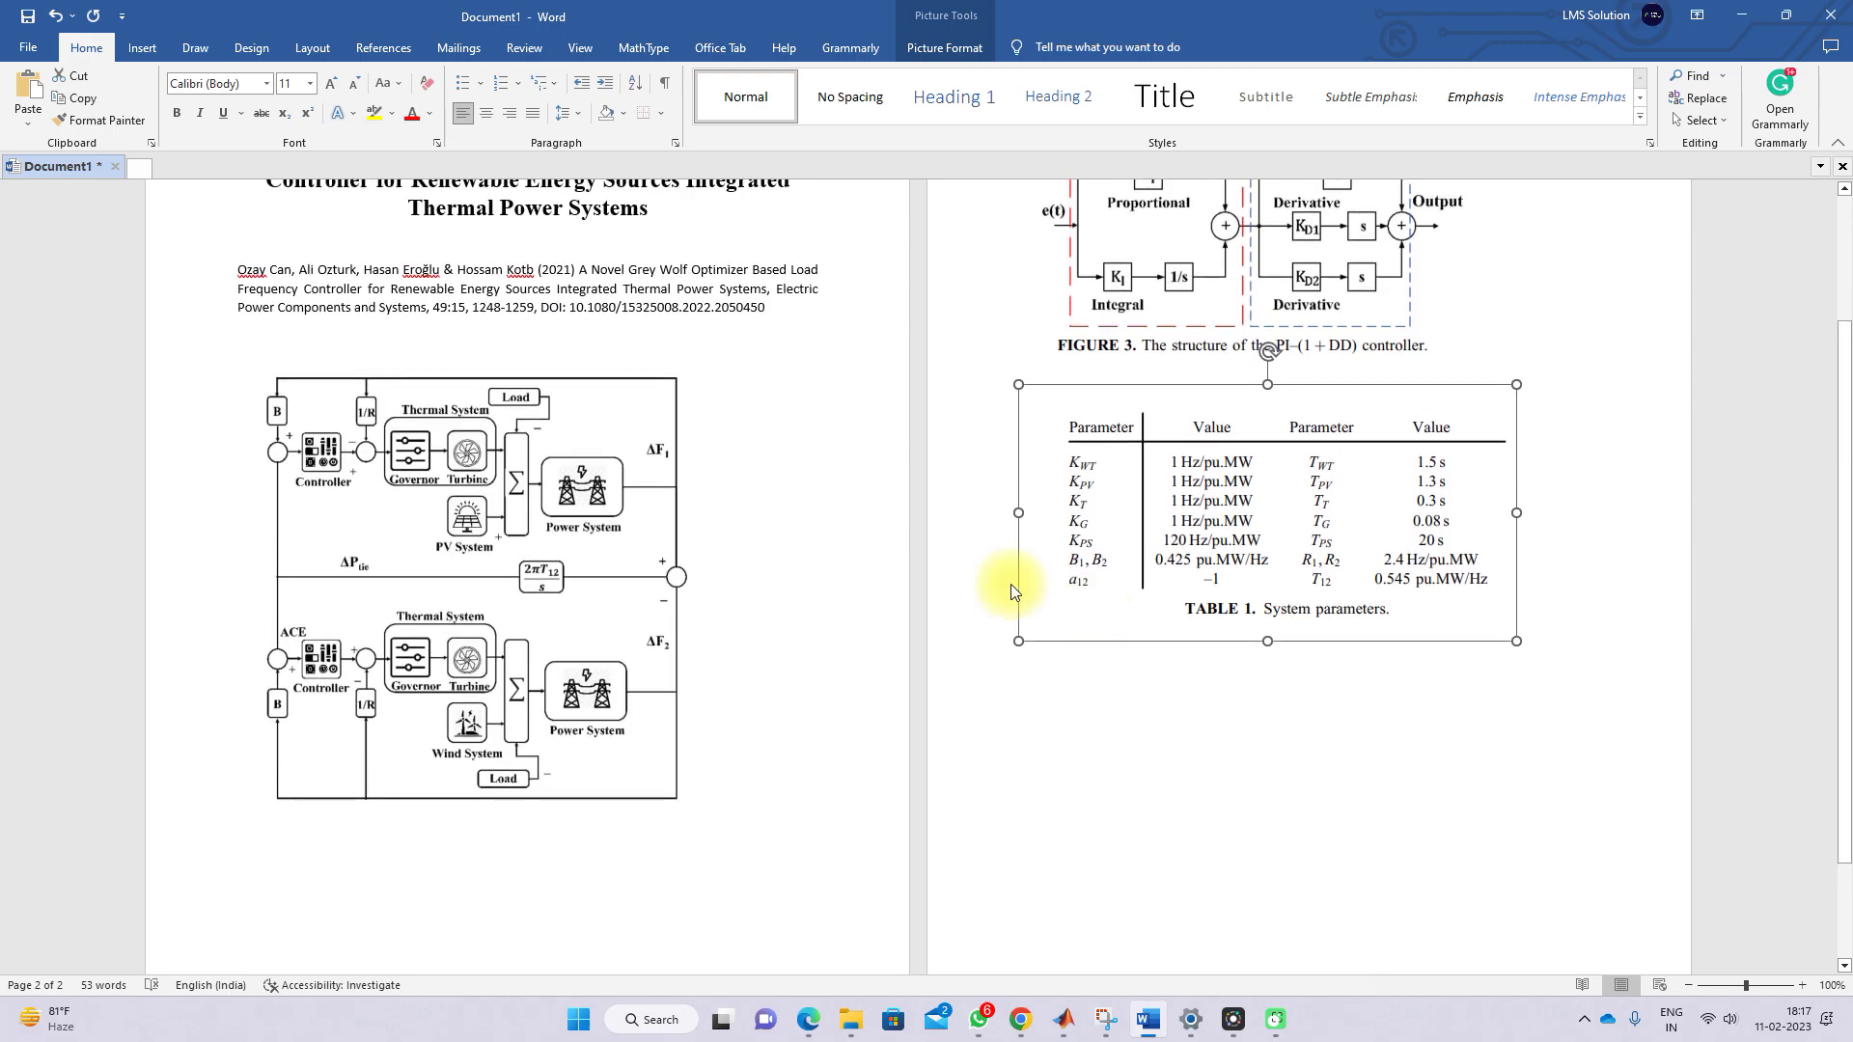
Step: Switch to the taylor lfc paper PDF in Edge and scroll to page 10's conclusion and Figure 9
{"action": "left_click", "coordinate": [811, 1015]}
{"action": "scroll", "coordinate": [912, 695], "scroll_direction": "down", "scroll_amount": 10}
{"action": "scroll", "coordinate": [911, 696], "scroll_direction": "up", "scroll_amount": 15}
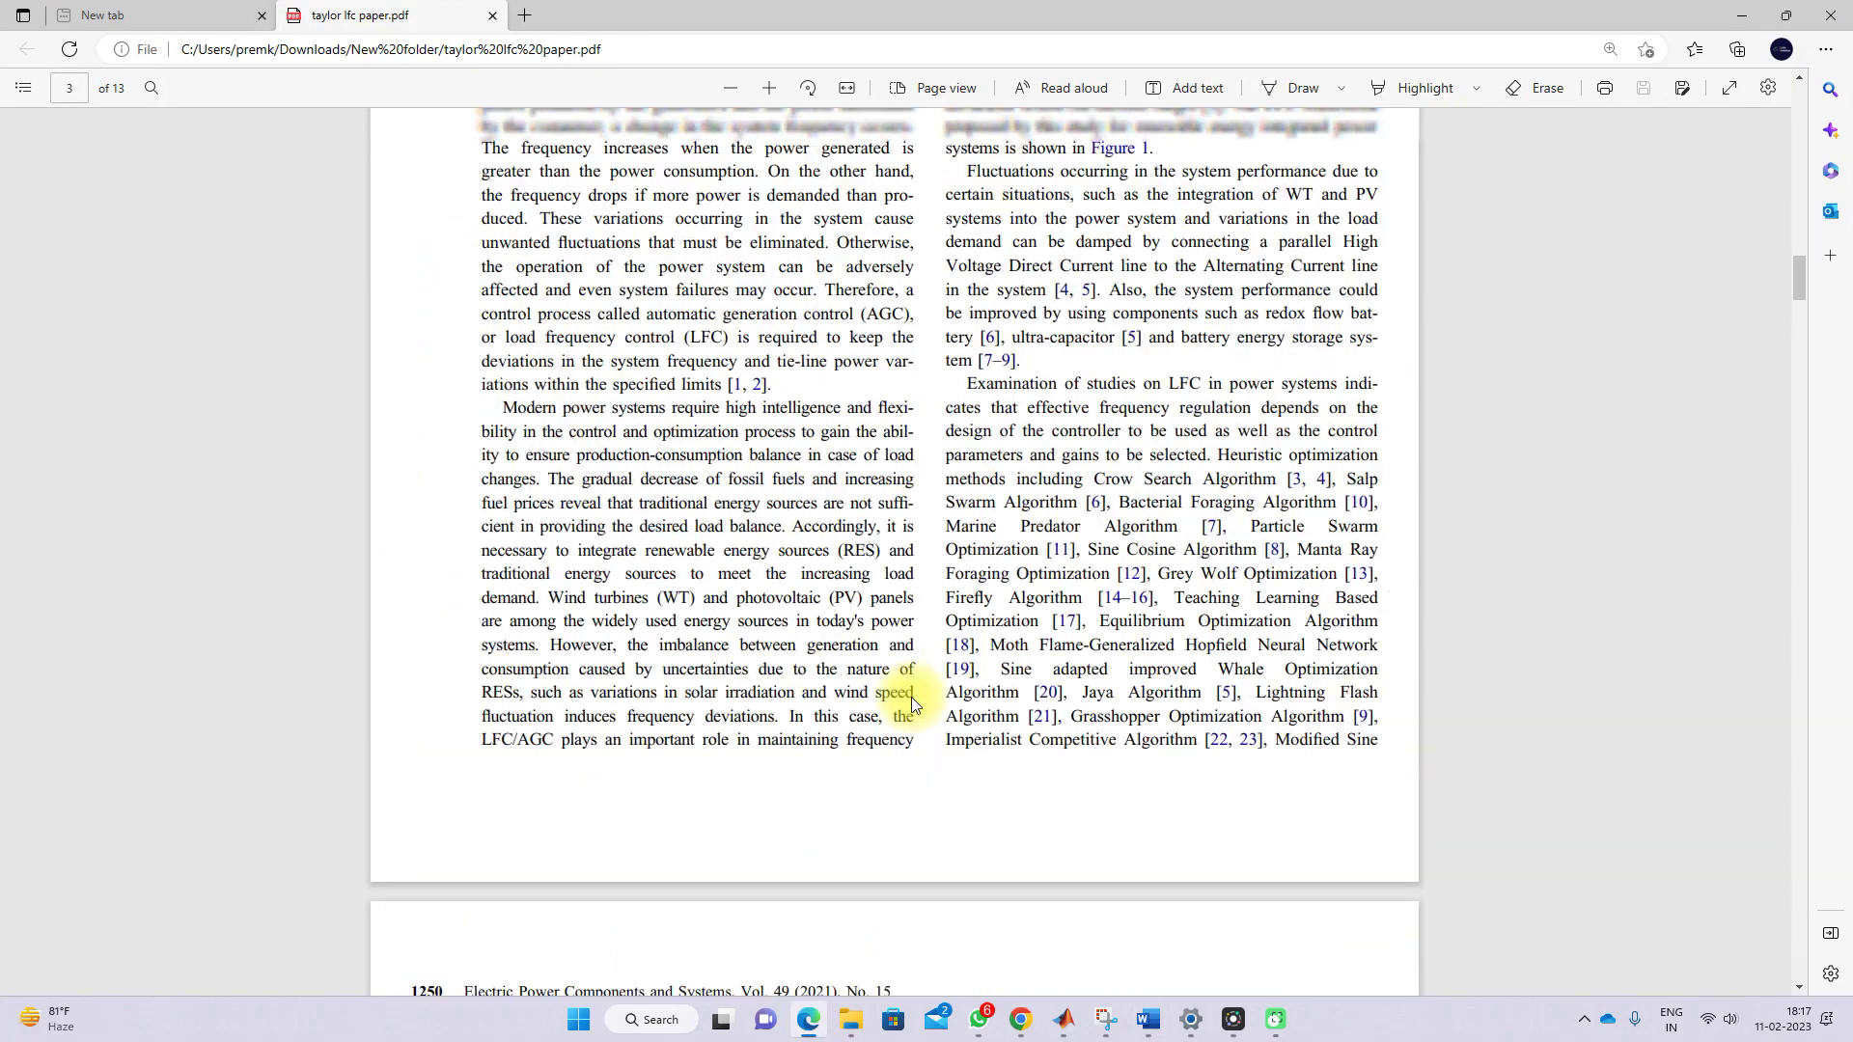
{"action": "scroll", "coordinate": [911, 697], "scroll_direction": "down", "scroll_amount": 10}
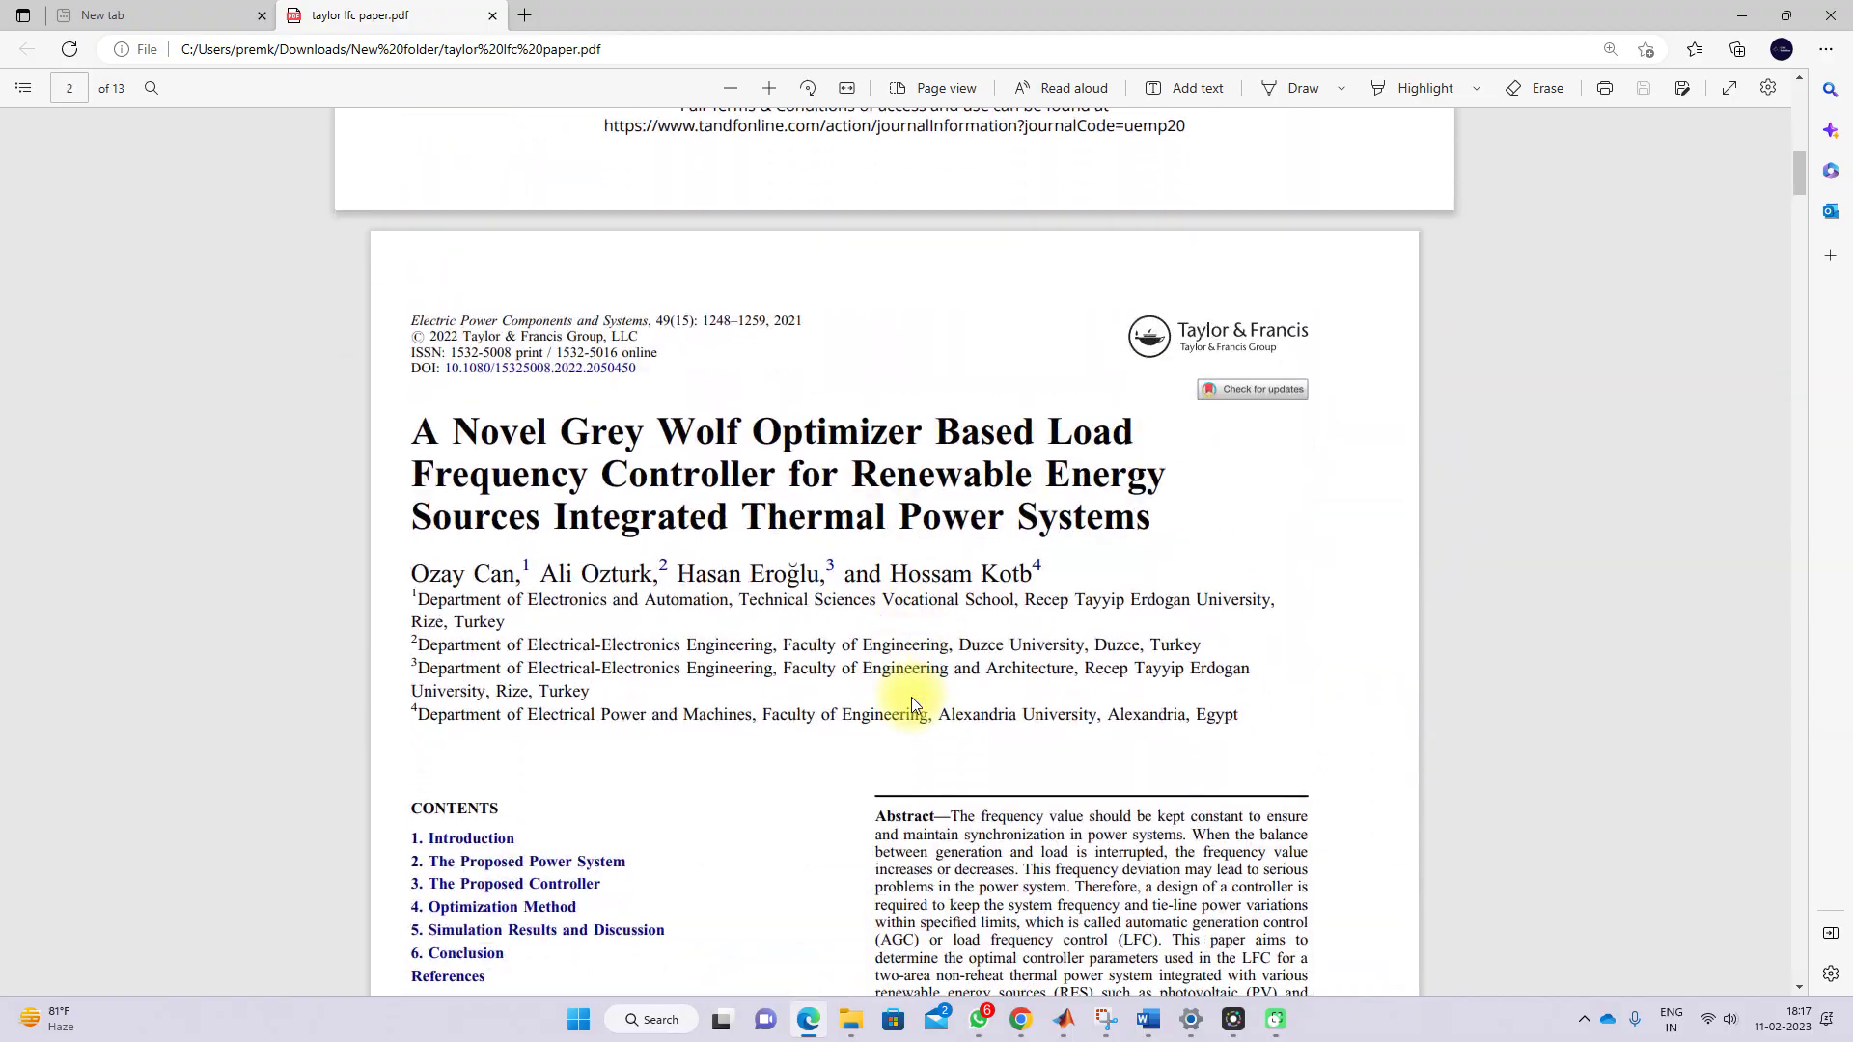
{"action": "scroll", "coordinate": [911, 714], "scroll_direction": "down", "scroll_amount": 20}
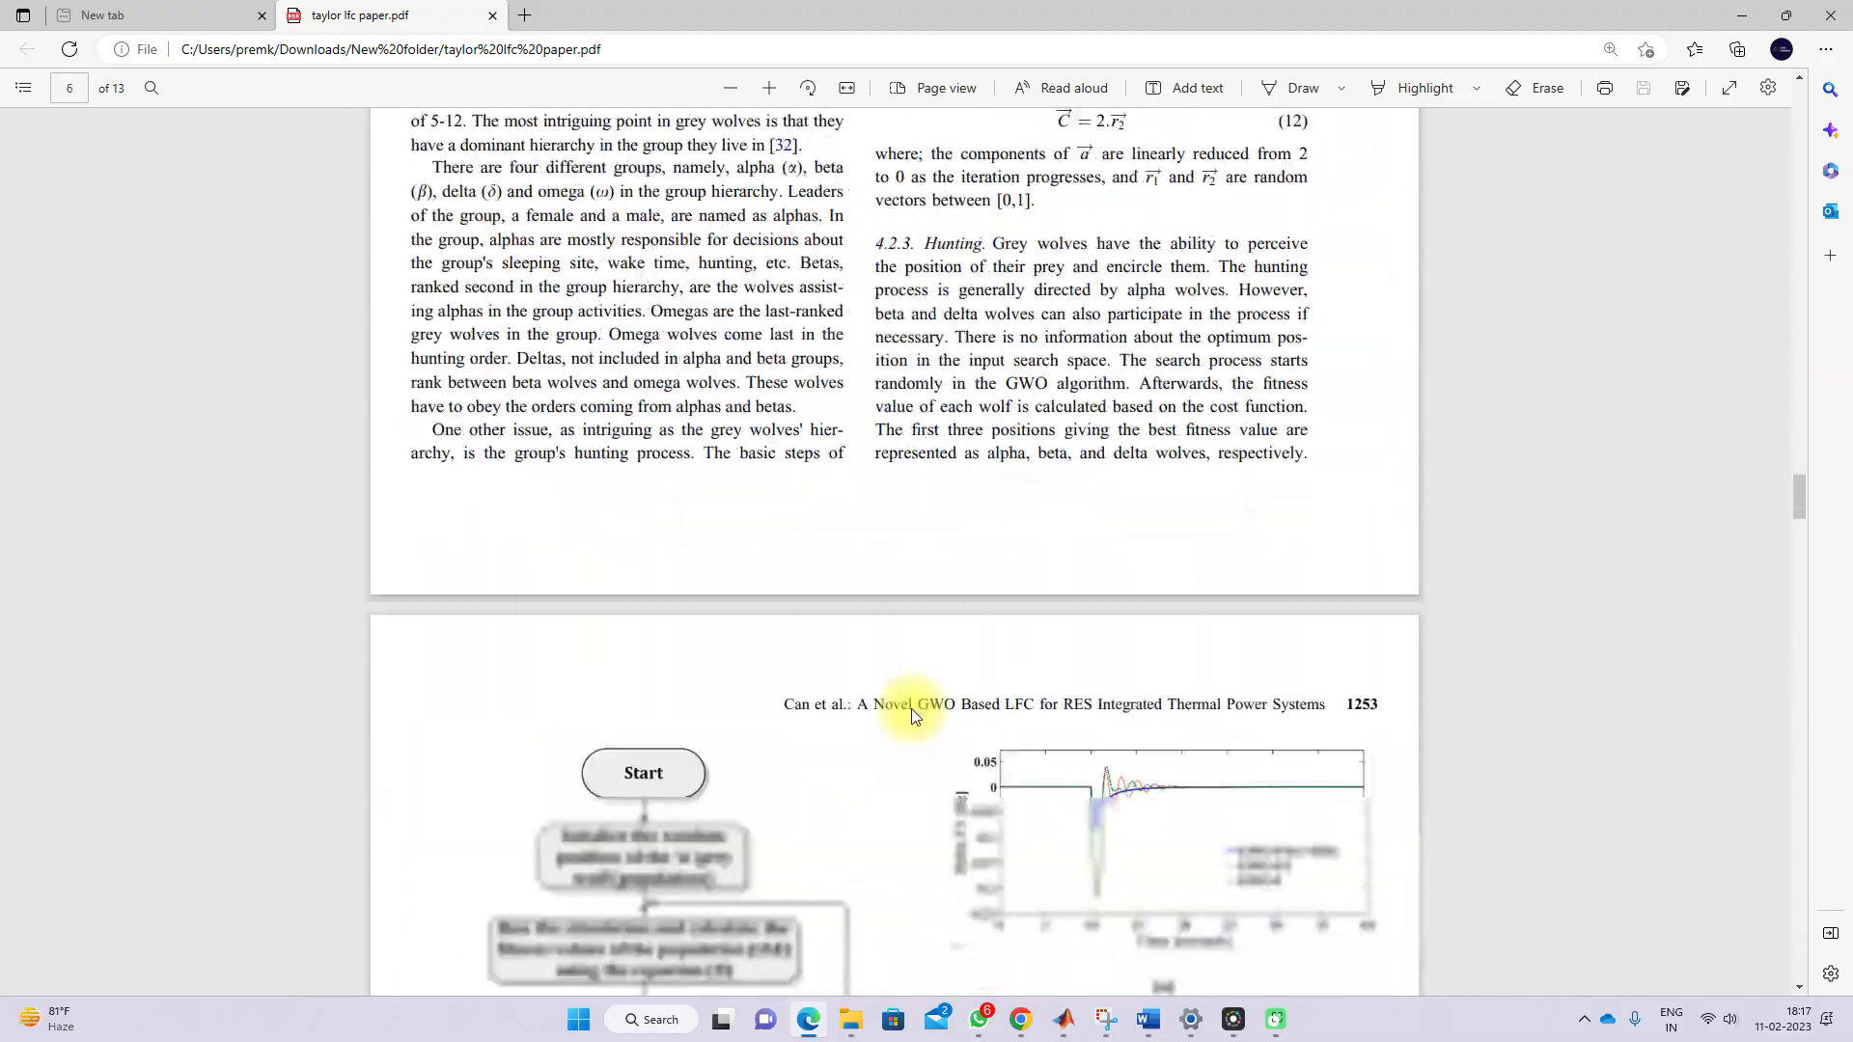
{"action": "scroll", "coordinate": [911, 714], "scroll_direction": "down", "scroll_amount": 20}
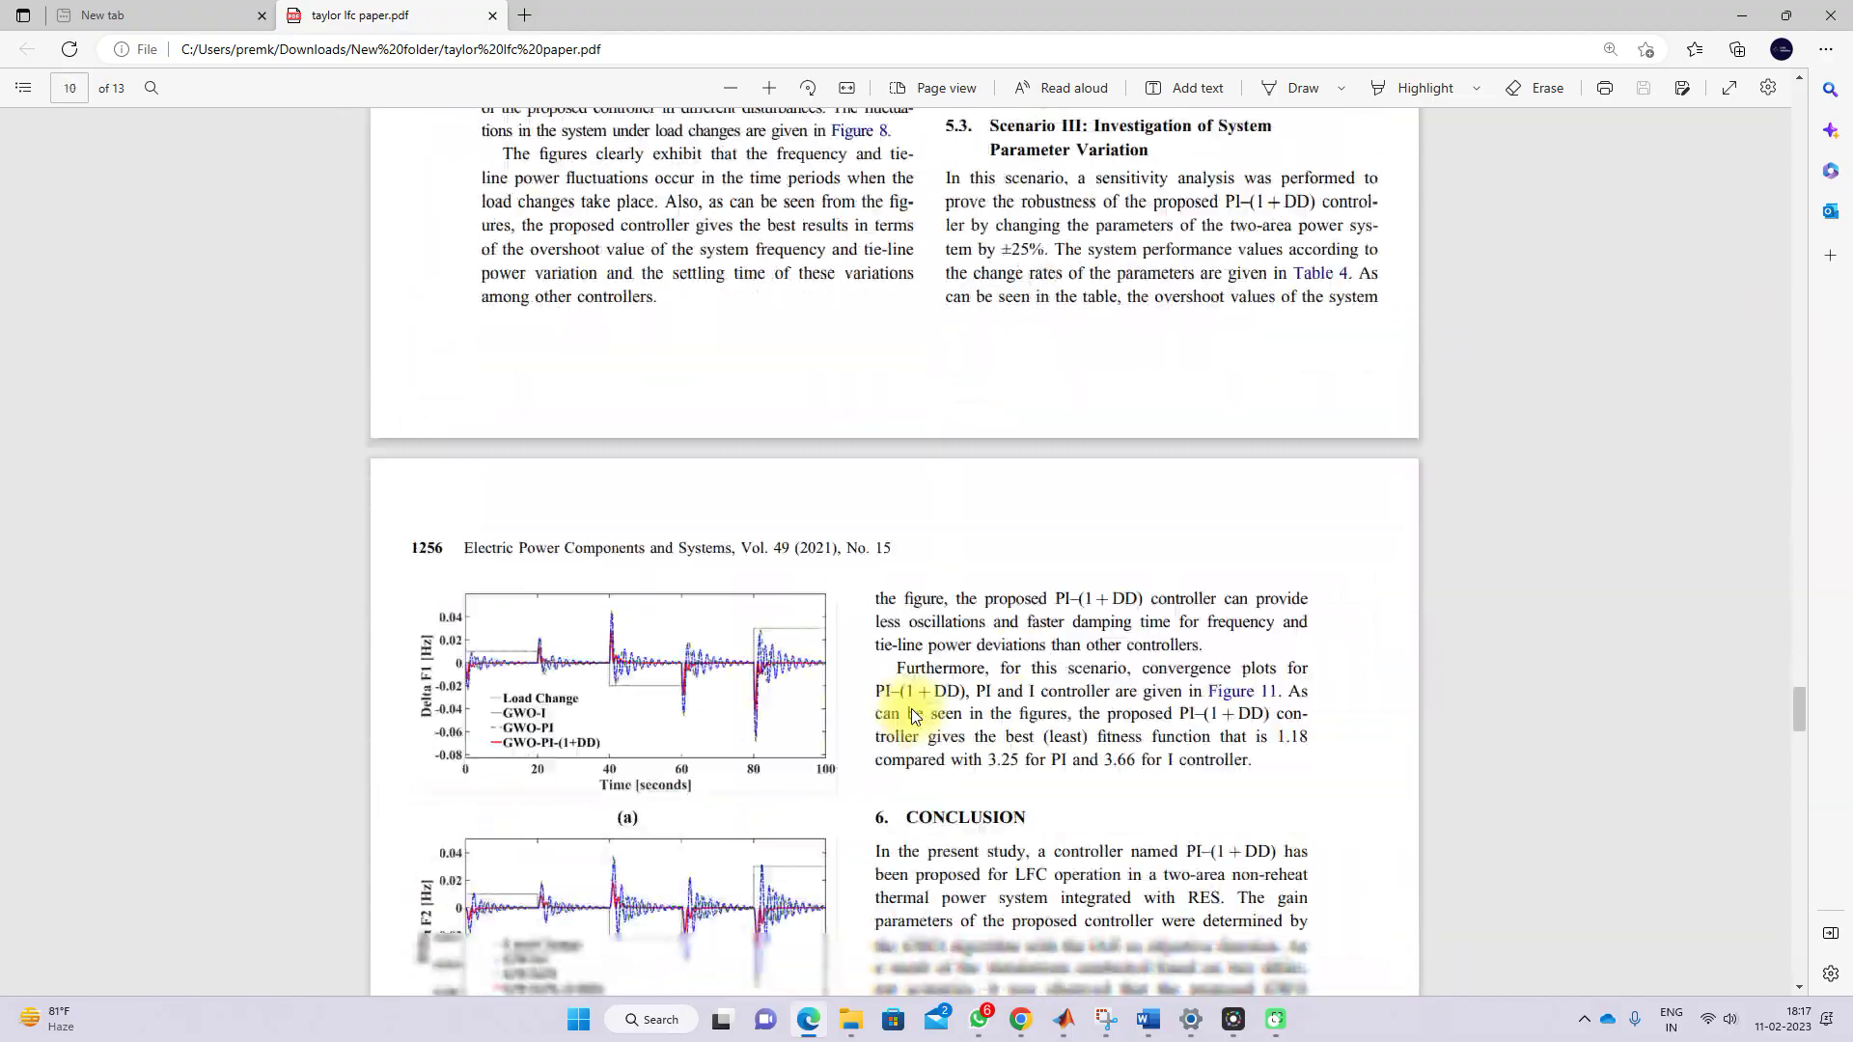
{"action": "scroll", "coordinate": [911, 709], "scroll_direction": "up", "scroll_amount": 8}
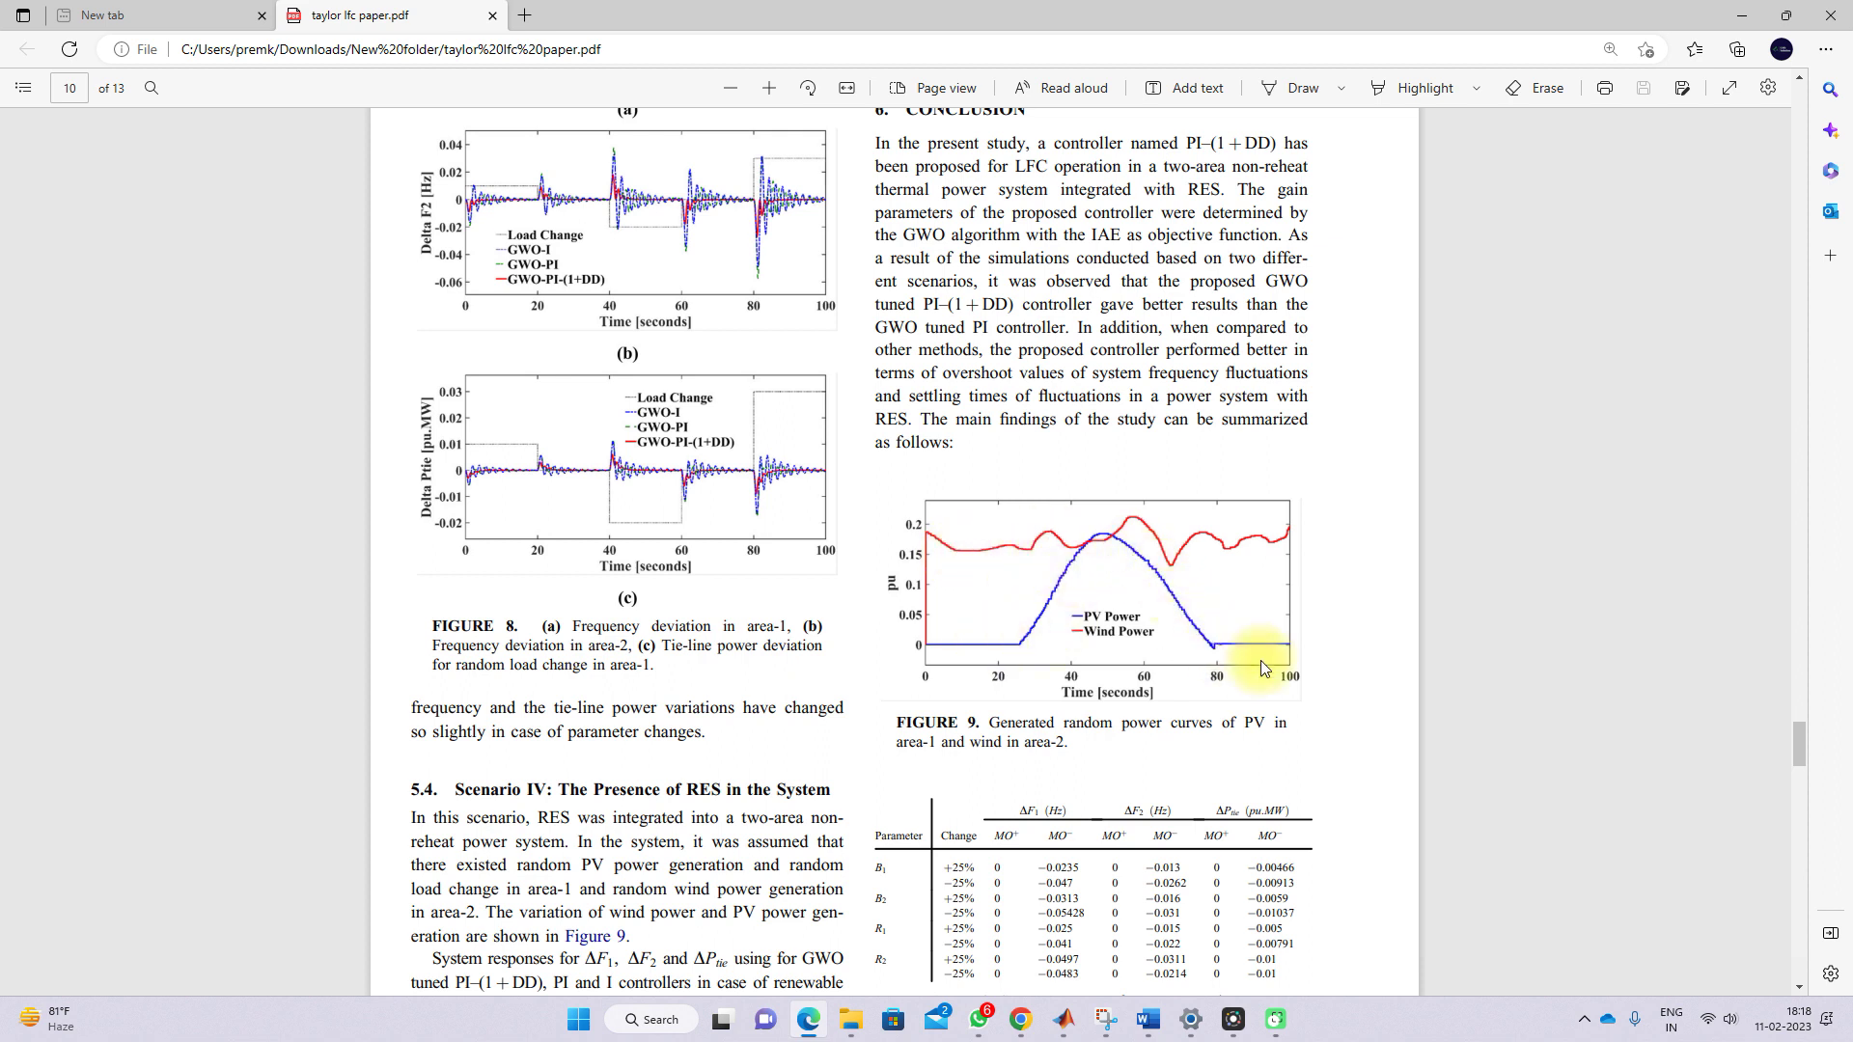
Step: Minimise the PDF and bring the 'test' Simulink model forward from the MATLAB taskbar previews
{"action": "left_click", "coordinate": [1734, 20]}
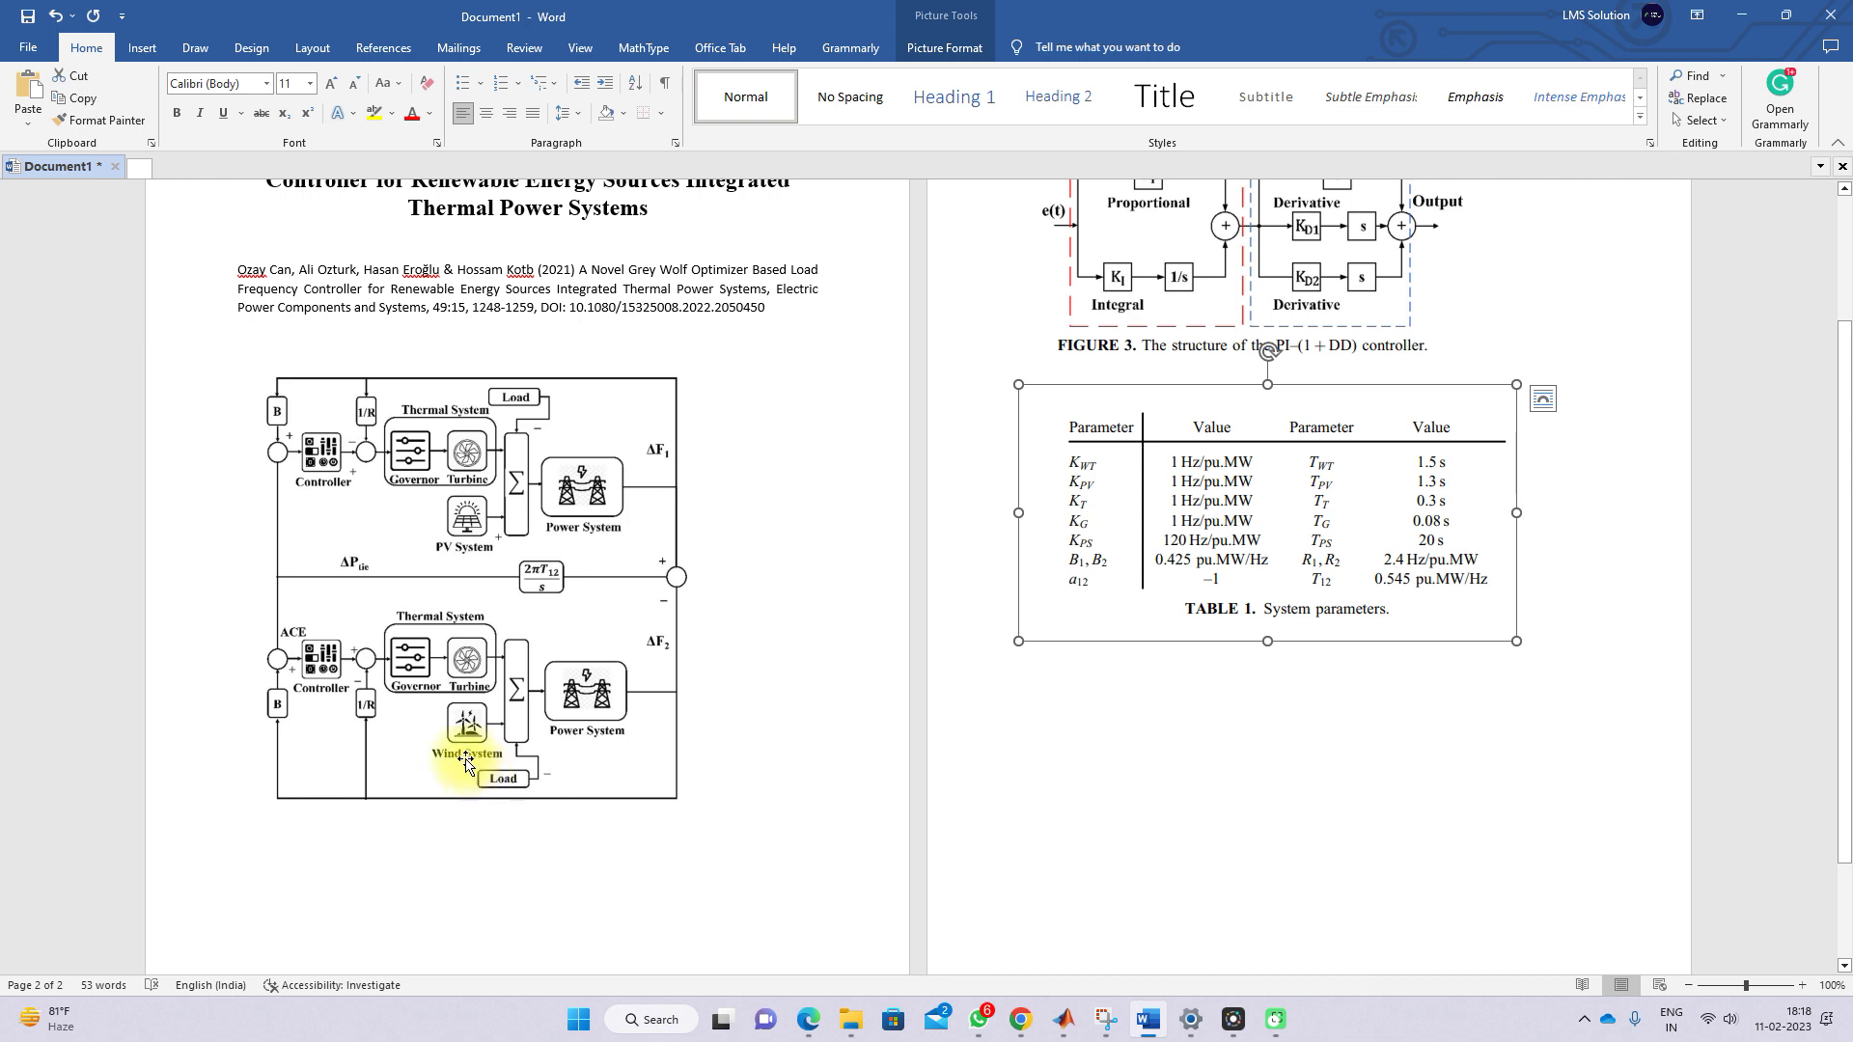
{"action": "scroll", "coordinate": [1116, 439], "scroll_direction": "up", "scroll_amount": 1}
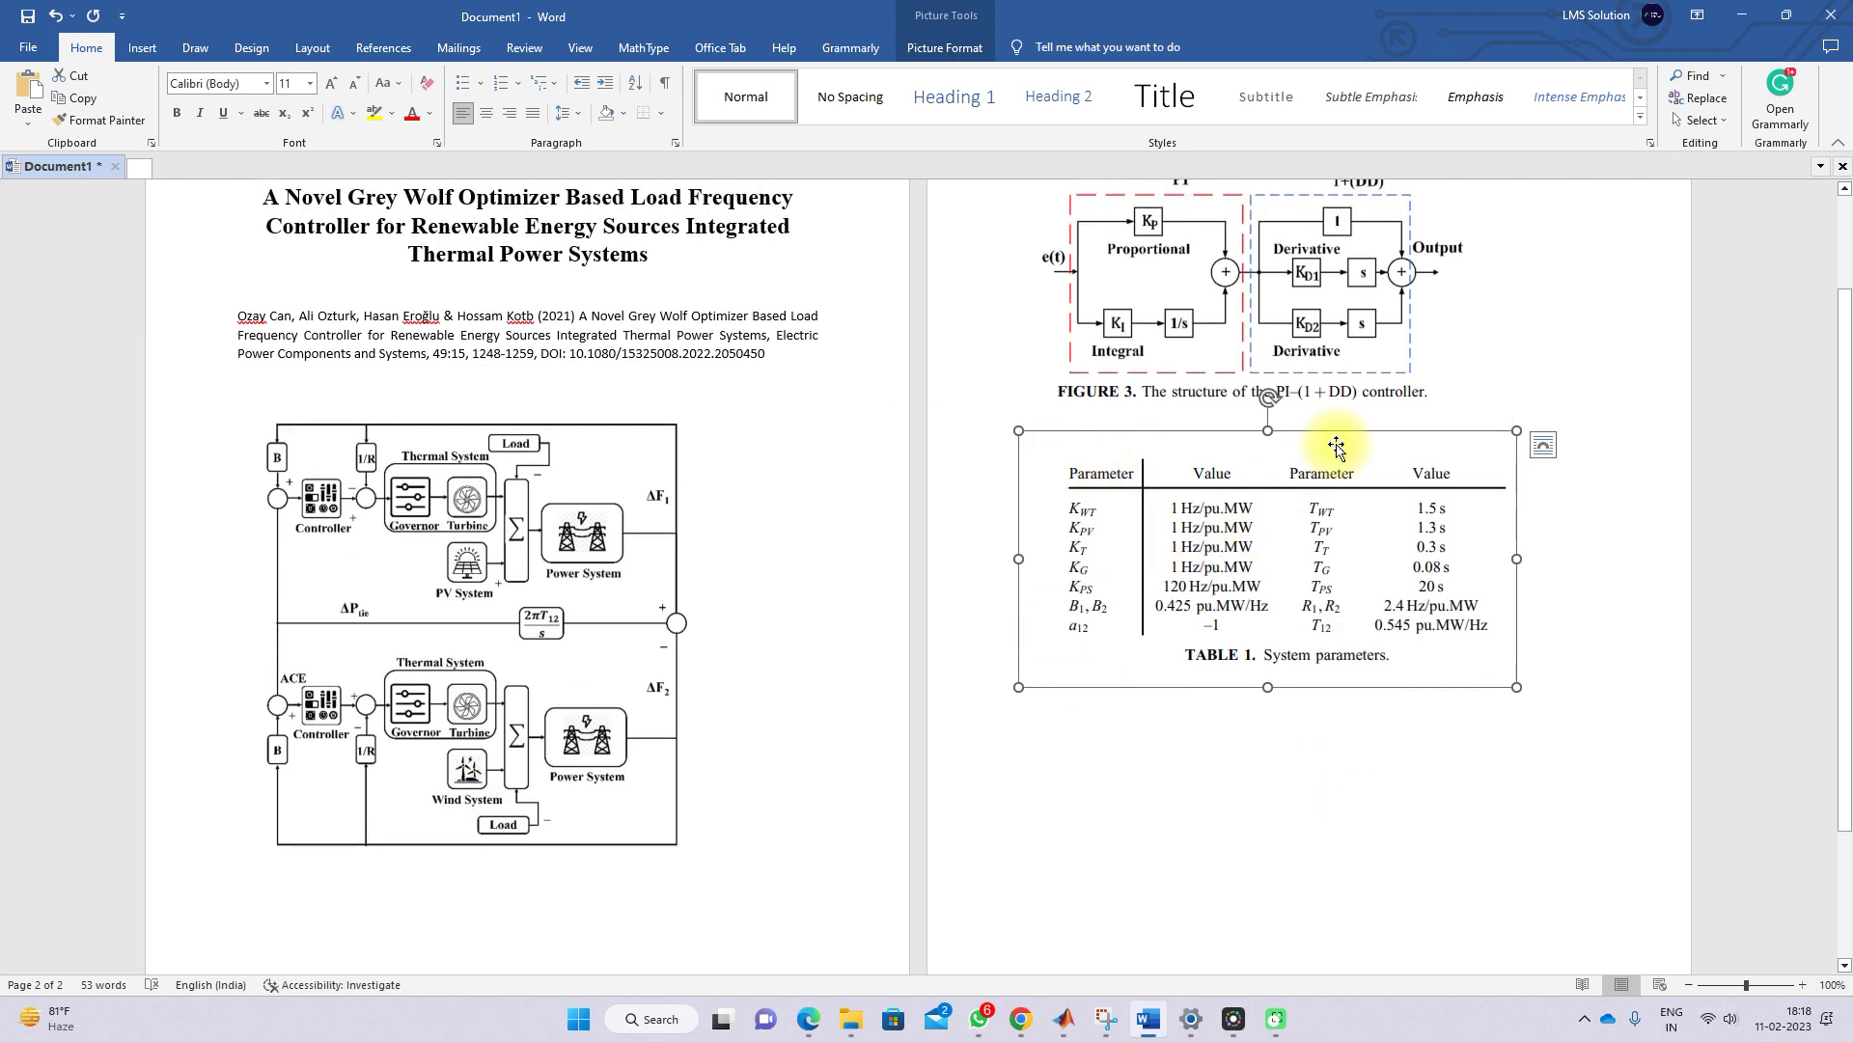
{"action": "left_click", "coordinate": [1072, 1031]}
{"action": "left_click", "coordinate": [990, 965]}
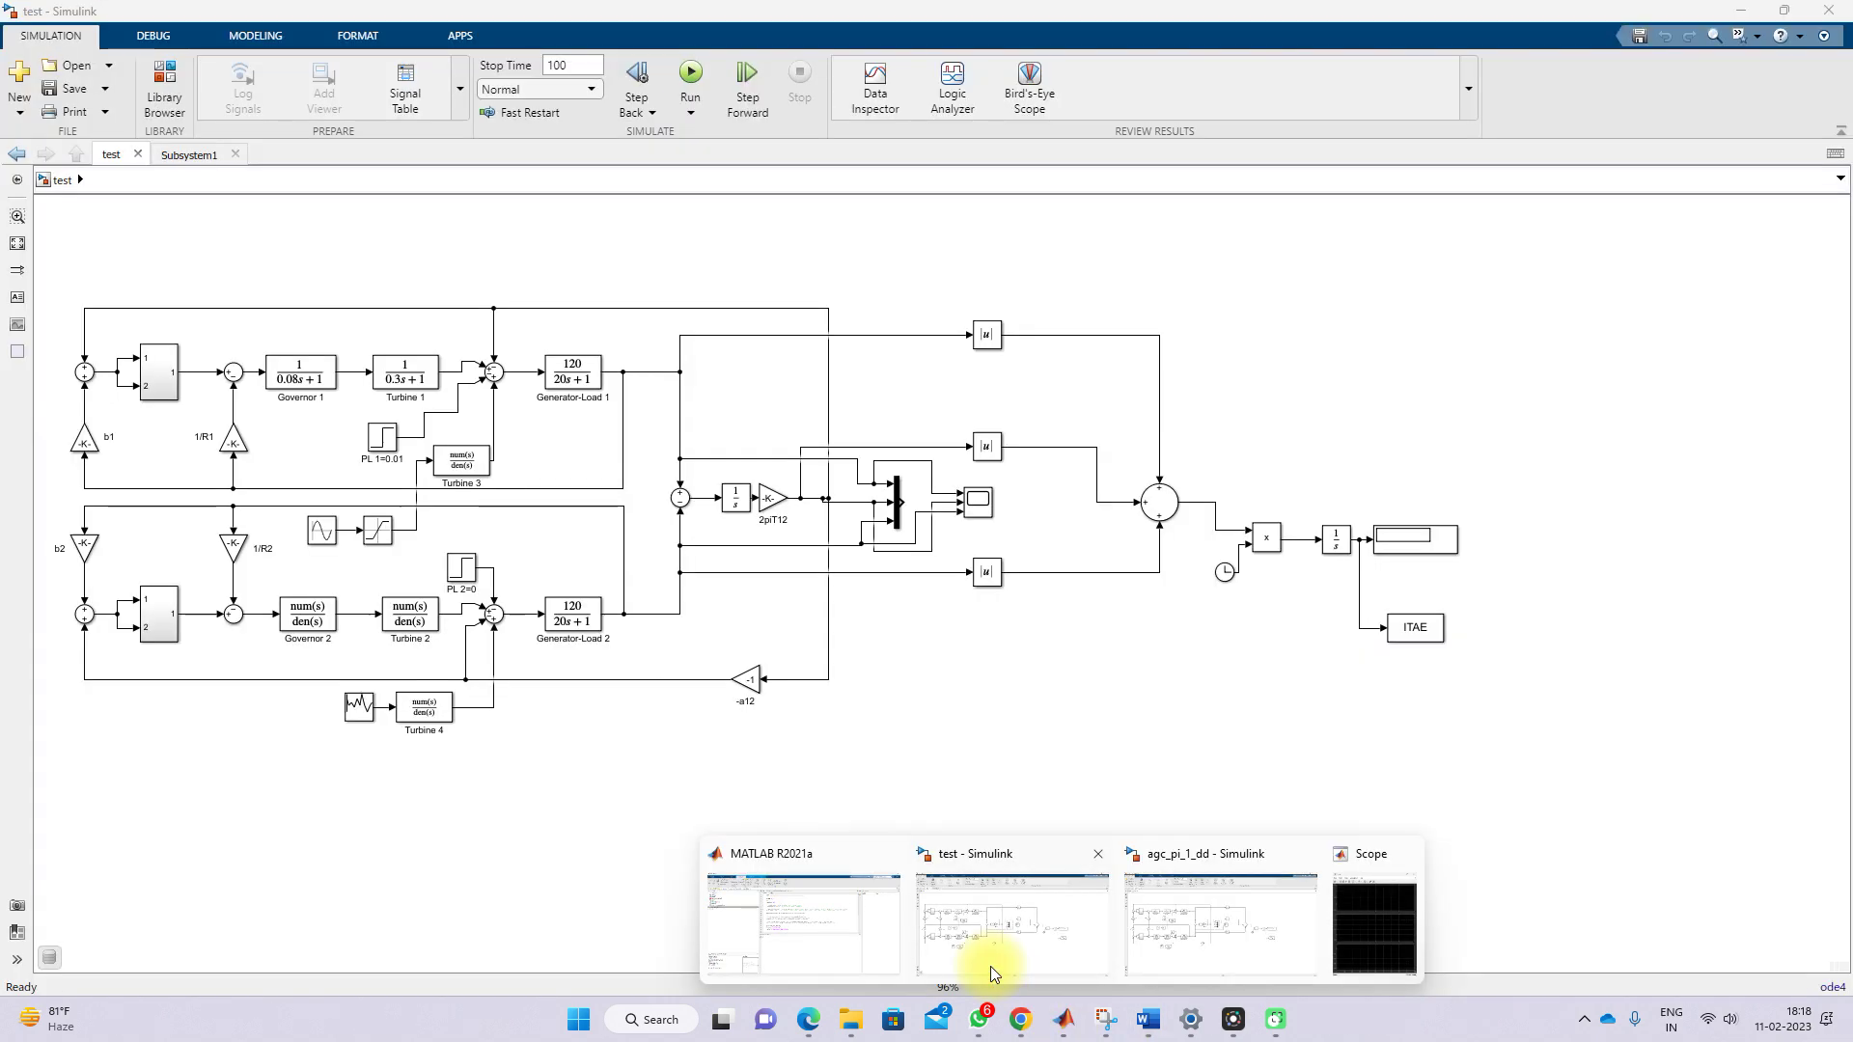
Step: Fit the model to the window and circle the area 1 loop with screen annotations
{"action": "left_click", "coordinate": [17, 247]}
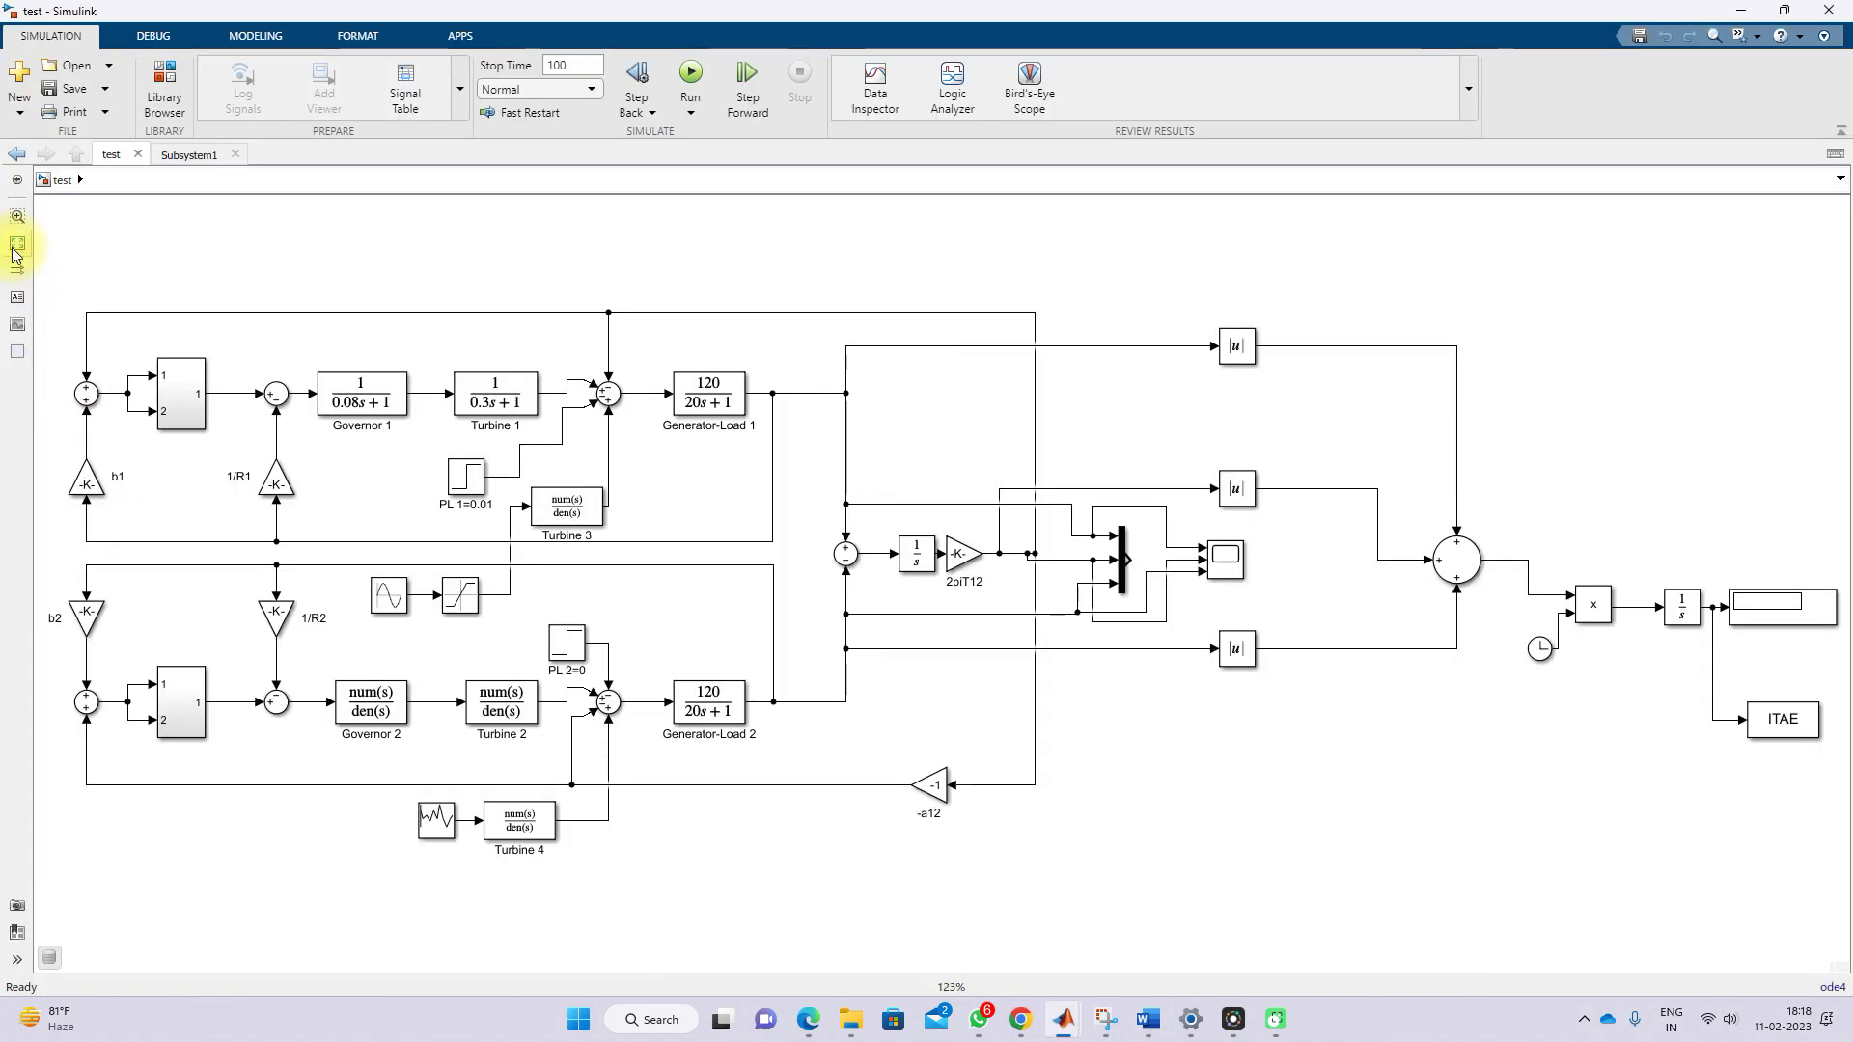
{"action": "left_click", "coordinate": [376, 406]}
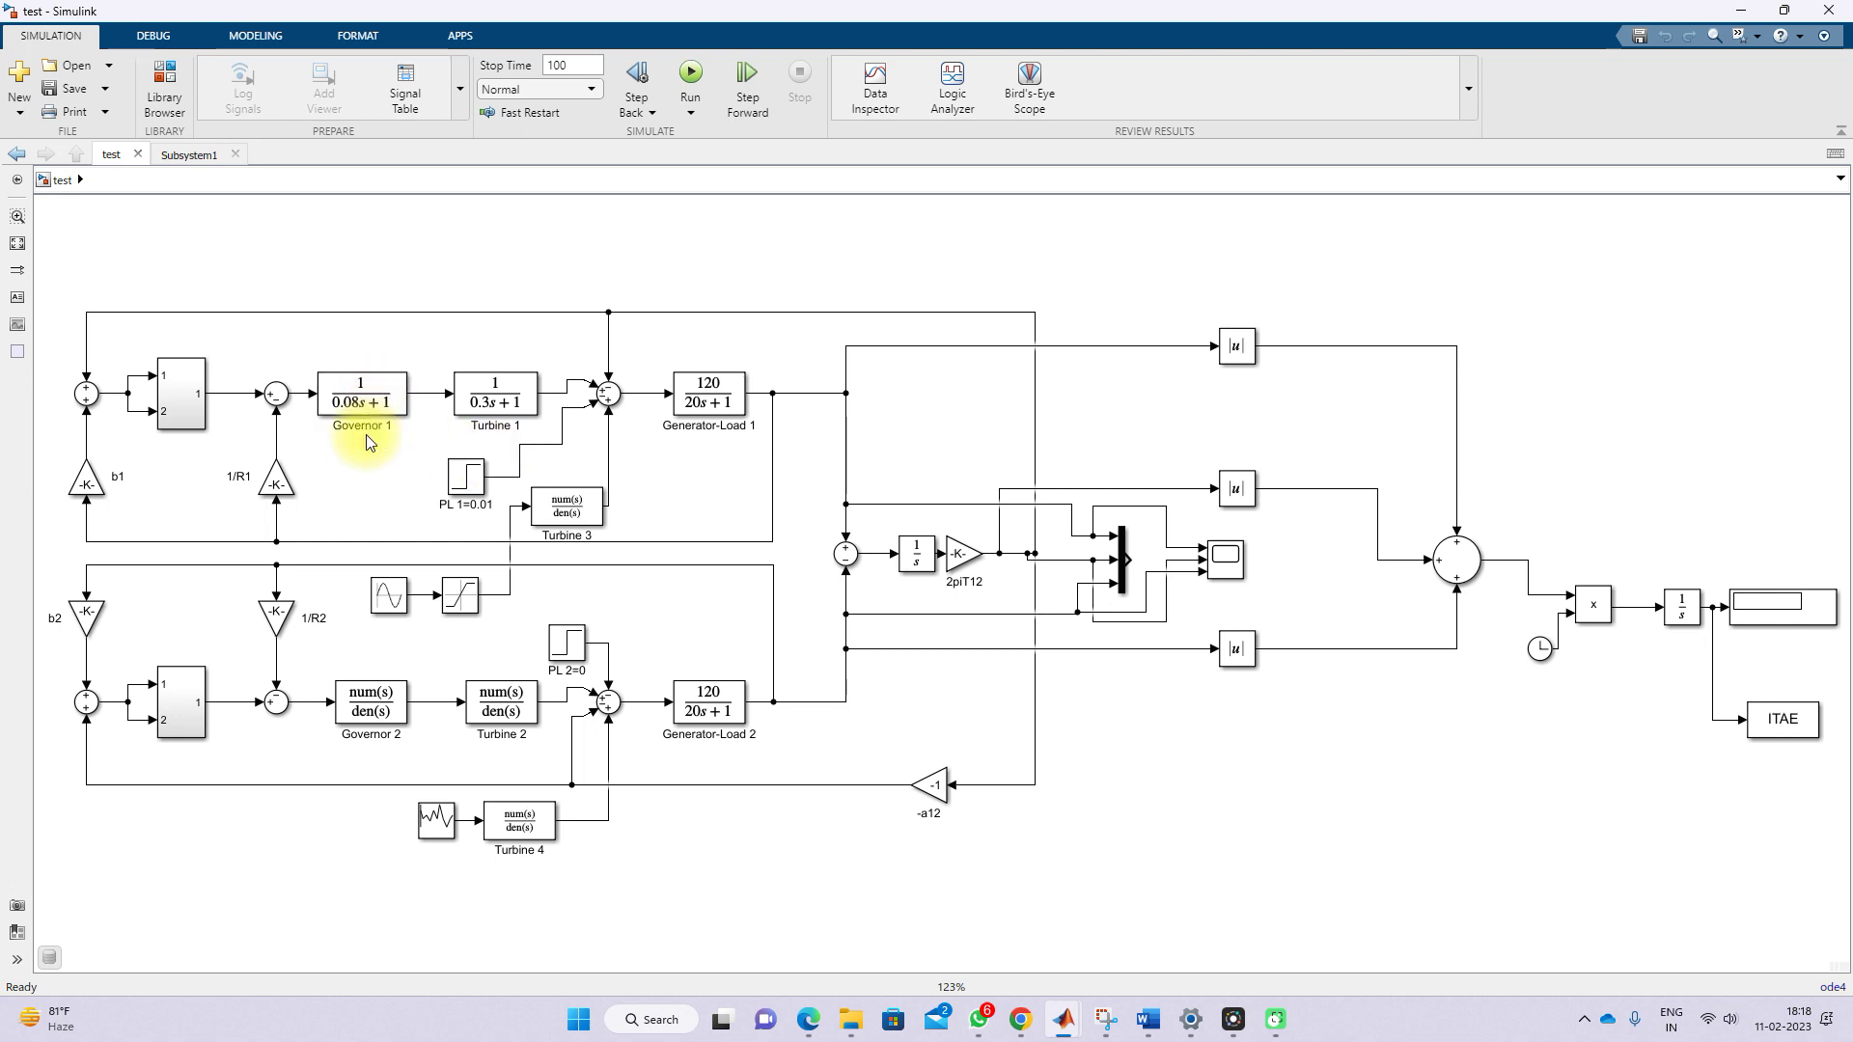
{"action": "key", "text": "F9"}
{"action": "mouse_move", "coordinate": [74, 287]}
{"action": "left_mouse_down"}
{"action": "mouse_move", "coordinate": [66, 429]}
{"action": "mouse_move", "coordinate": [415, 590]}
{"action": "mouse_move", "coordinate": [840, 555]}
{"action": "mouse_move", "coordinate": [977, 444]}
{"action": "mouse_move", "coordinate": [509, 225]}
{"action": "mouse_move", "coordinate": [88, 283]}
{"action": "left_mouse_up"}
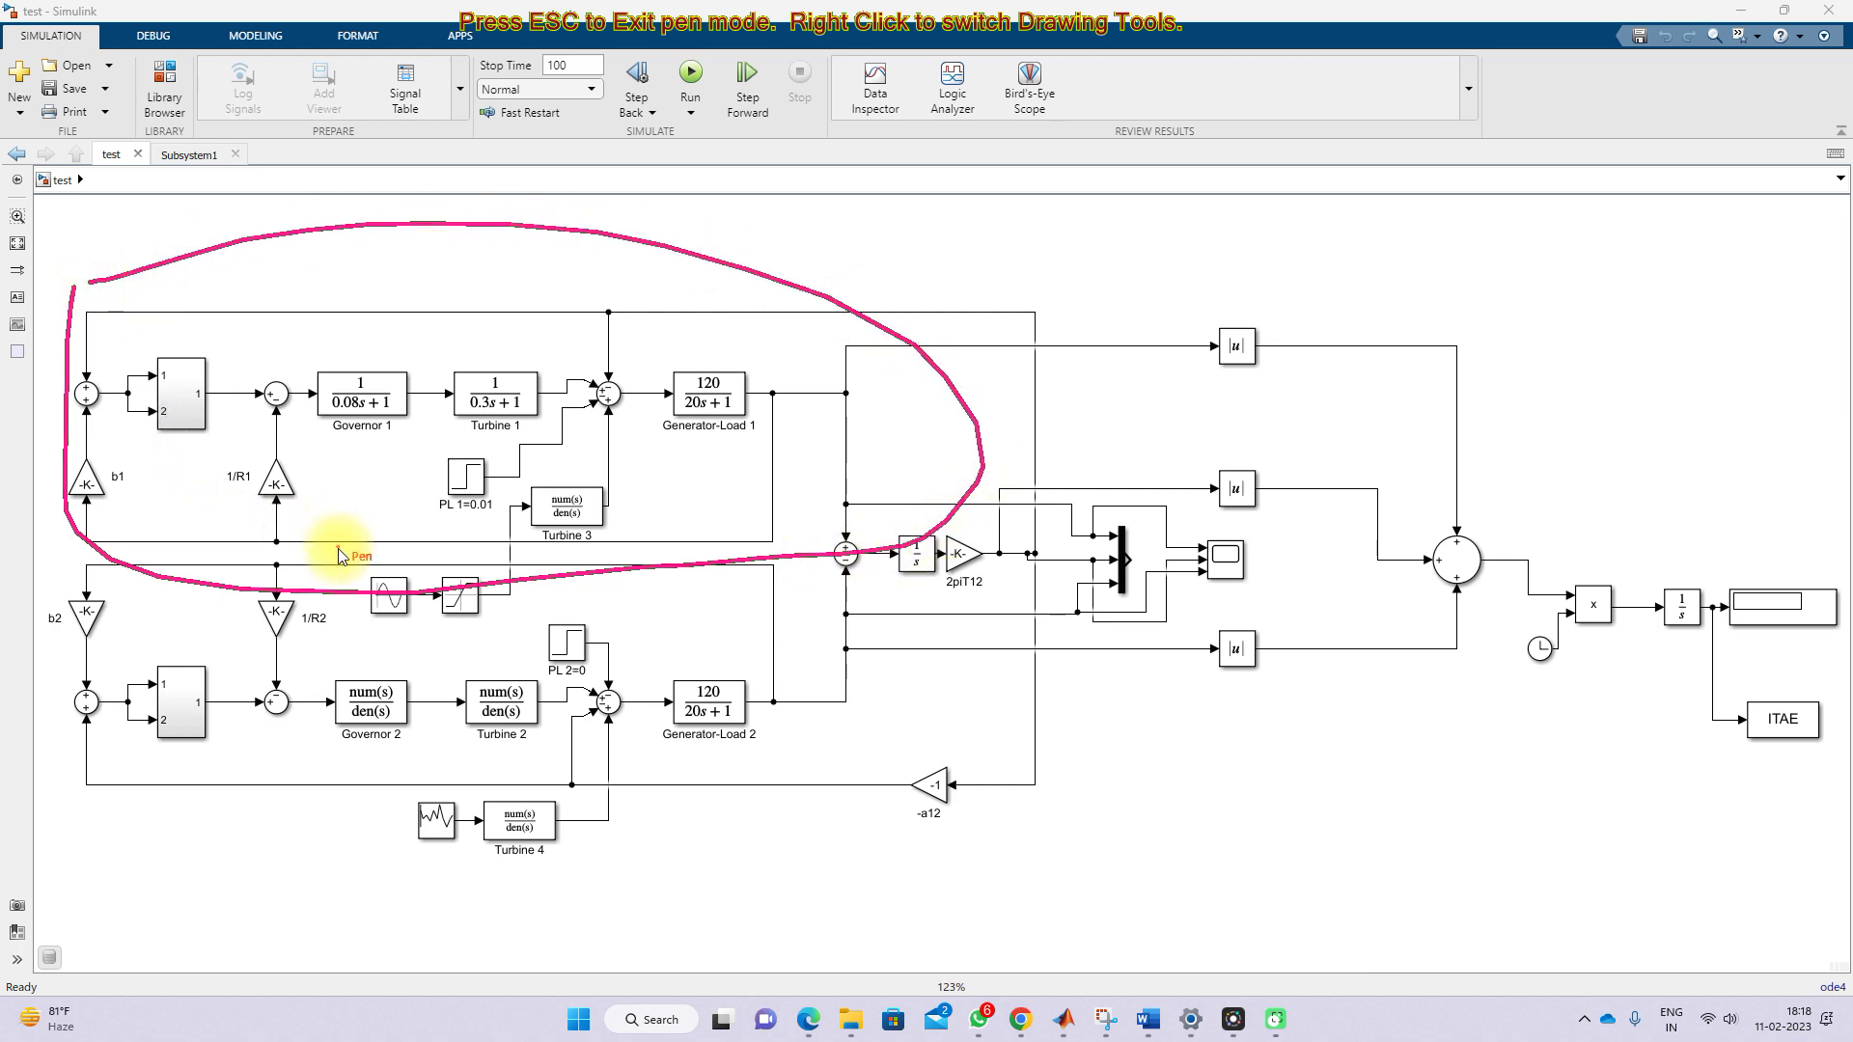
{"action": "mouse_move", "coordinate": [308, 554]}
{"action": "left_mouse_down"}
{"action": "mouse_move", "coordinate": [19, 610]}
{"action": "mouse_move", "coordinate": [124, 833]}
{"action": "mouse_move", "coordinate": [442, 891]}
{"action": "mouse_move", "coordinate": [999, 786]}
{"action": "mouse_move", "coordinate": [1081, 634]}
{"action": "mouse_move", "coordinate": [343, 565]}
{"action": "left_mouse_up"}
{"action": "key", "text": "Escape"}
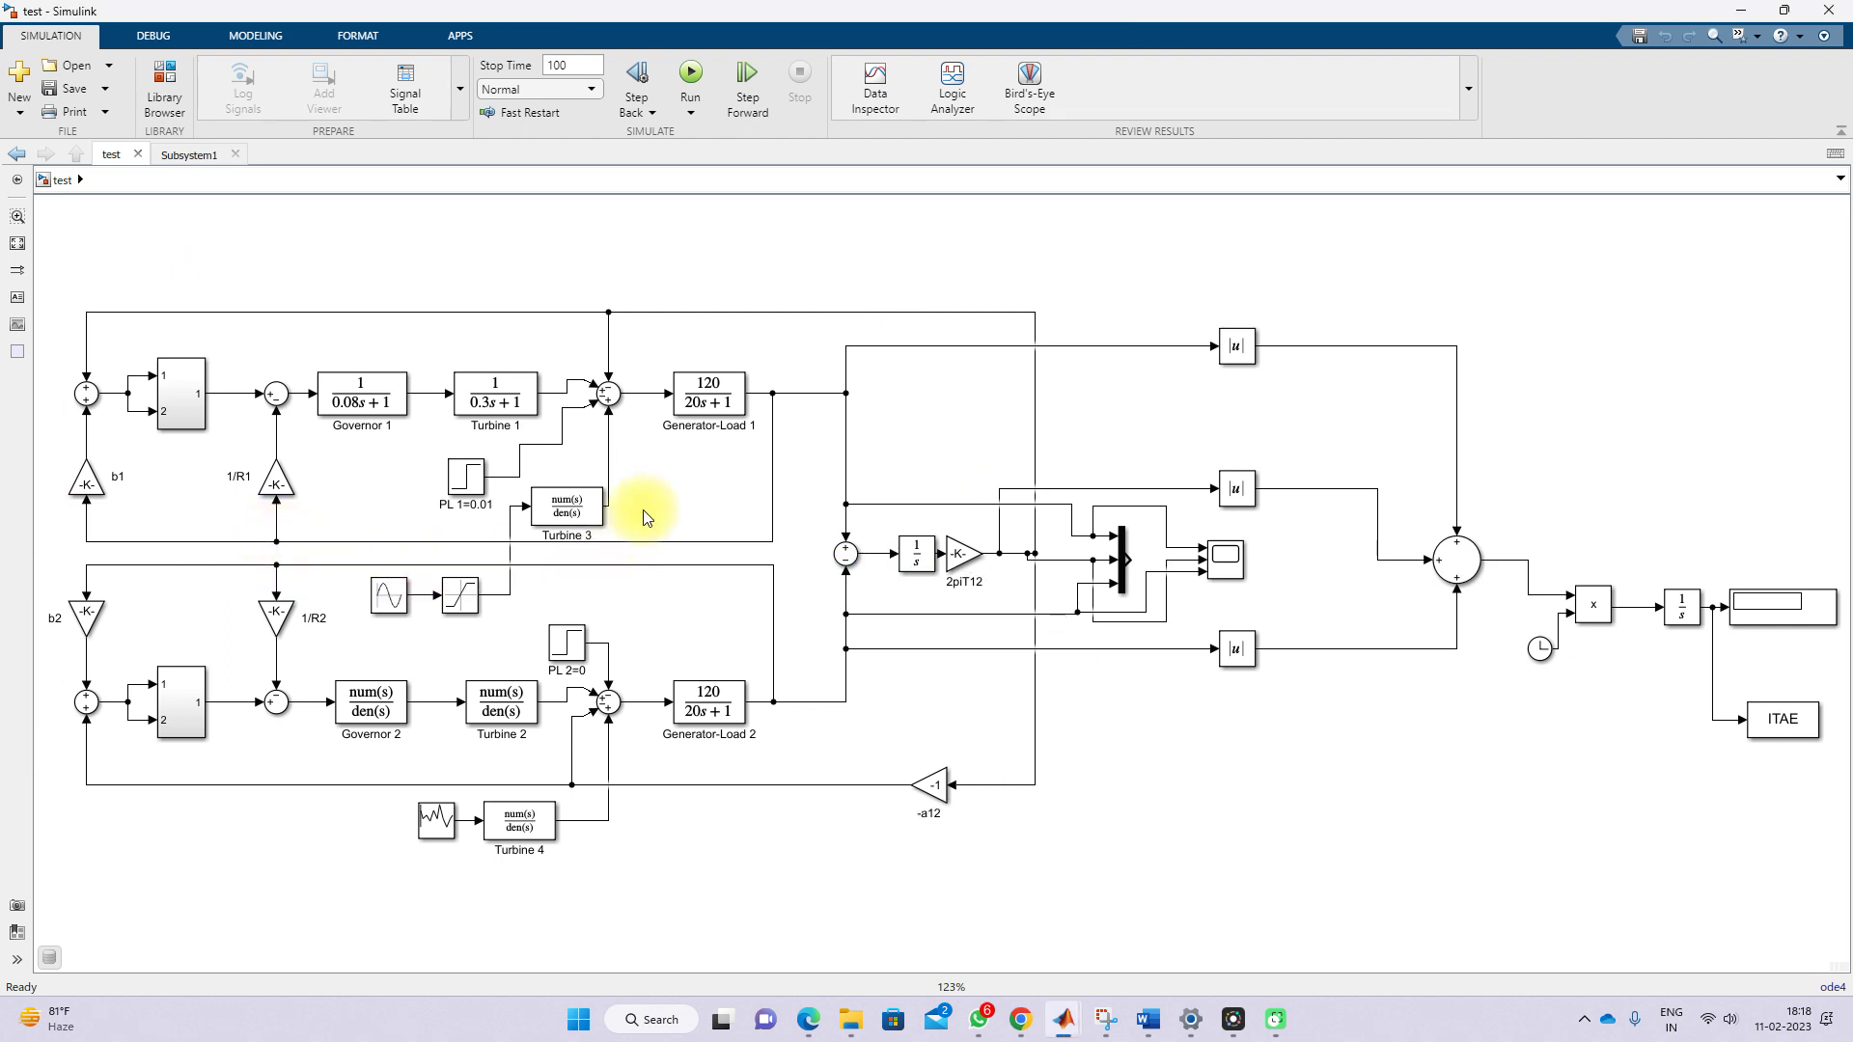
Step: Circle the solar source feeding Turbine 3 and the wind source feeding Turbine 4
{"action": "key", "text": "F9"}
{"action": "mouse_move", "coordinate": [635, 479]}
{"action": "left_mouse_down"}
{"action": "mouse_move", "coordinate": [544, 480]}
{"action": "mouse_move", "coordinate": [368, 565]}
{"action": "mouse_move", "coordinate": [408, 636]}
{"action": "mouse_move", "coordinate": [548, 604]}
{"action": "mouse_move", "coordinate": [641, 537]}
{"action": "left_mouse_up"}
{"action": "key", "text": "Escape"}
{"action": "key", "text": "F9"}
{"action": "mouse_move", "coordinate": [562, 455]}
{"action": "left_mouse_down"}
{"action": "mouse_move", "coordinate": [340, 566]}
{"action": "mouse_move", "coordinate": [336, 637]}
{"action": "mouse_move", "coordinate": [512, 631]}
{"action": "mouse_move", "coordinate": [682, 539]}
{"action": "mouse_move", "coordinate": [624, 442]}
{"action": "mouse_move", "coordinate": [545, 454]}
{"action": "left_mouse_up"}
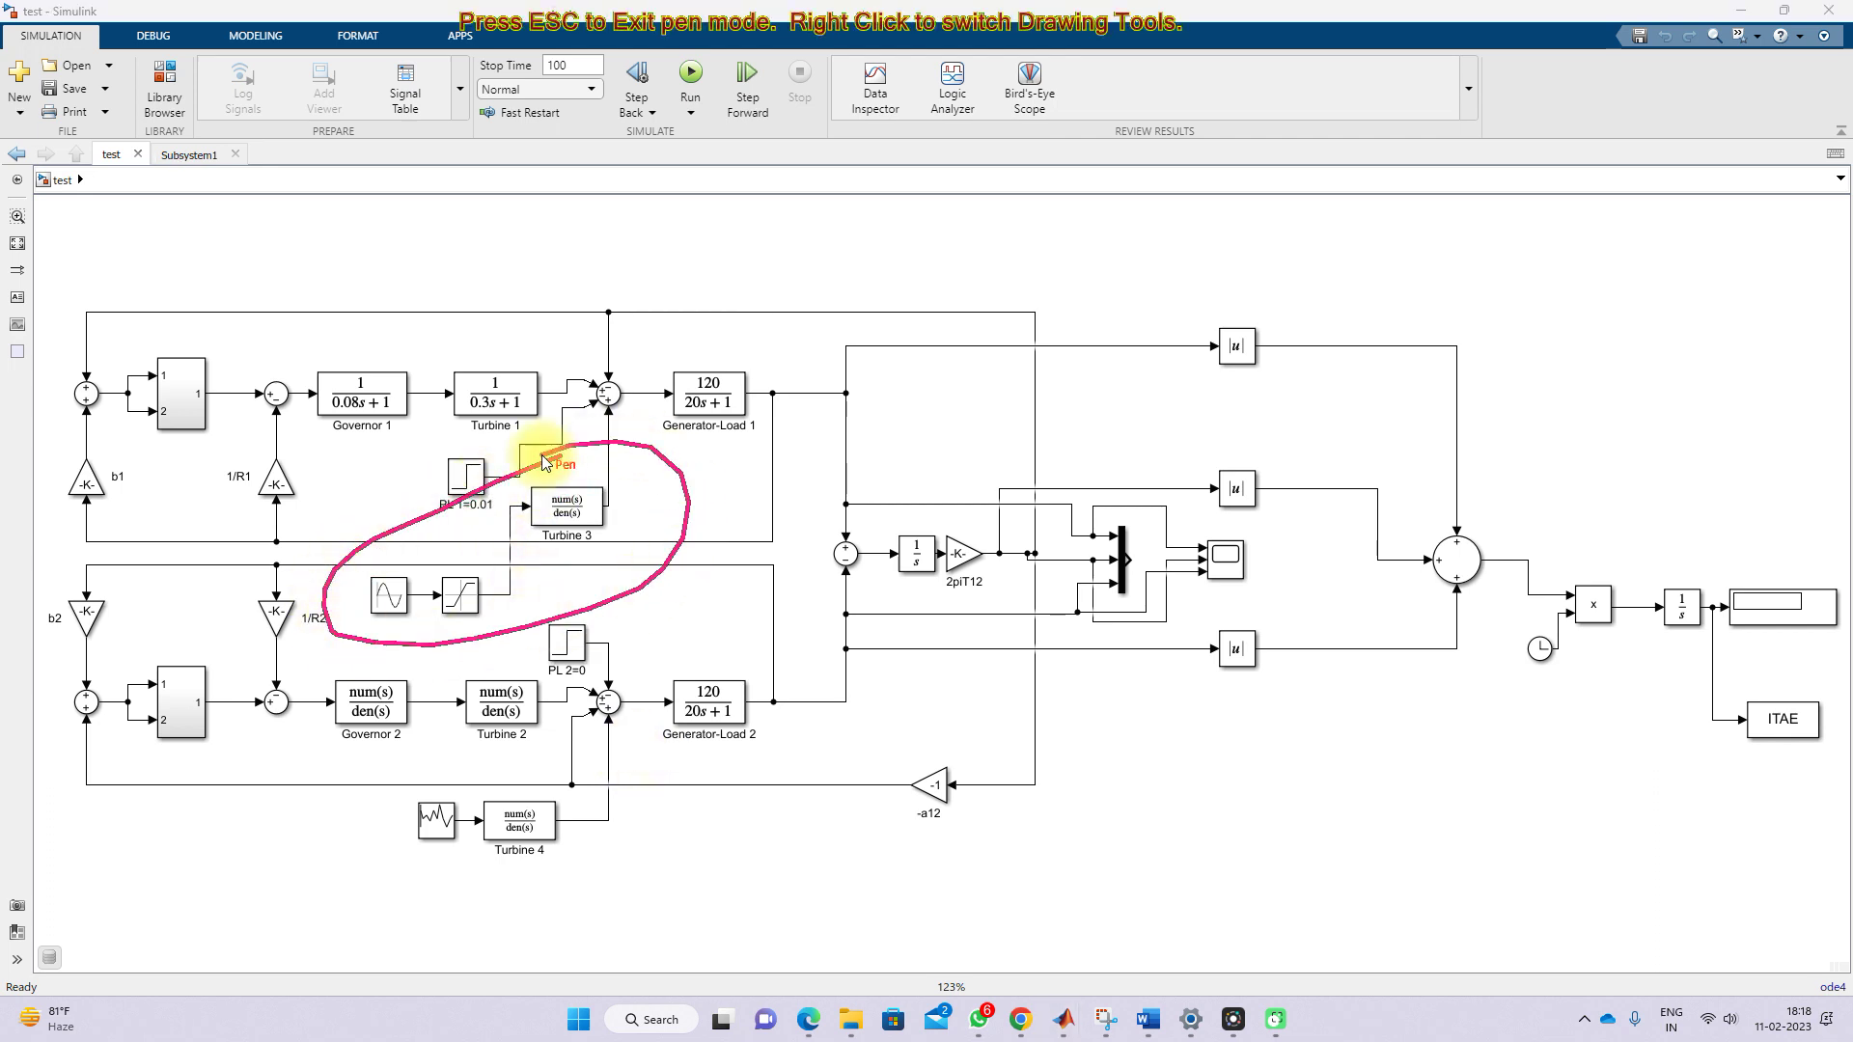
{"action": "mouse_move", "coordinate": [629, 755]}
{"action": "left_mouse_down"}
{"action": "mouse_move", "coordinate": [414, 769]}
{"action": "mouse_move", "coordinate": [377, 813]}
{"action": "mouse_move", "coordinate": [406, 875]}
{"action": "mouse_move", "coordinate": [601, 899]}
{"action": "mouse_move", "coordinate": [691, 782]}
{"action": "mouse_move", "coordinate": [623, 750]}
{"action": "left_mouse_up"}
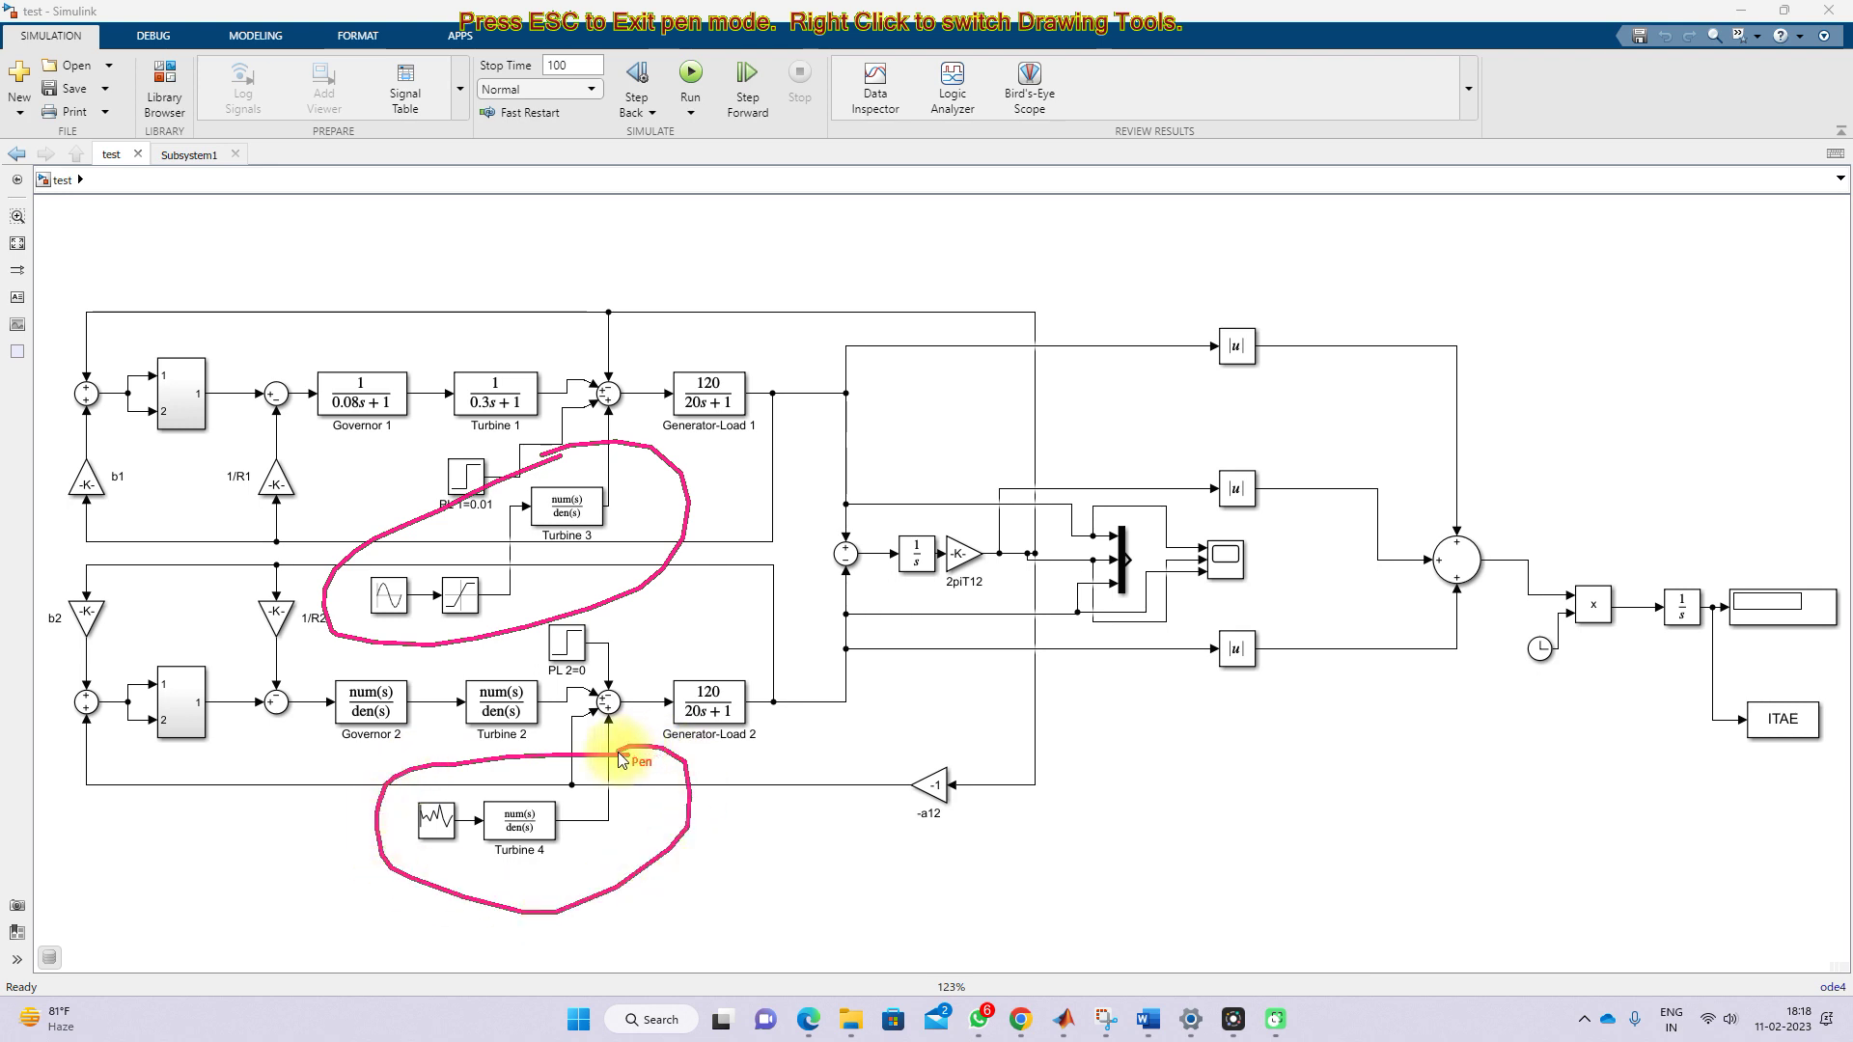
{"action": "key", "text": "Escape"}
Step: Inspect the Governor, Turbine and Generator-Load blocks of both areas, then open the upper Subsystem
{"action": "left_click", "coordinate": [181, 415]}
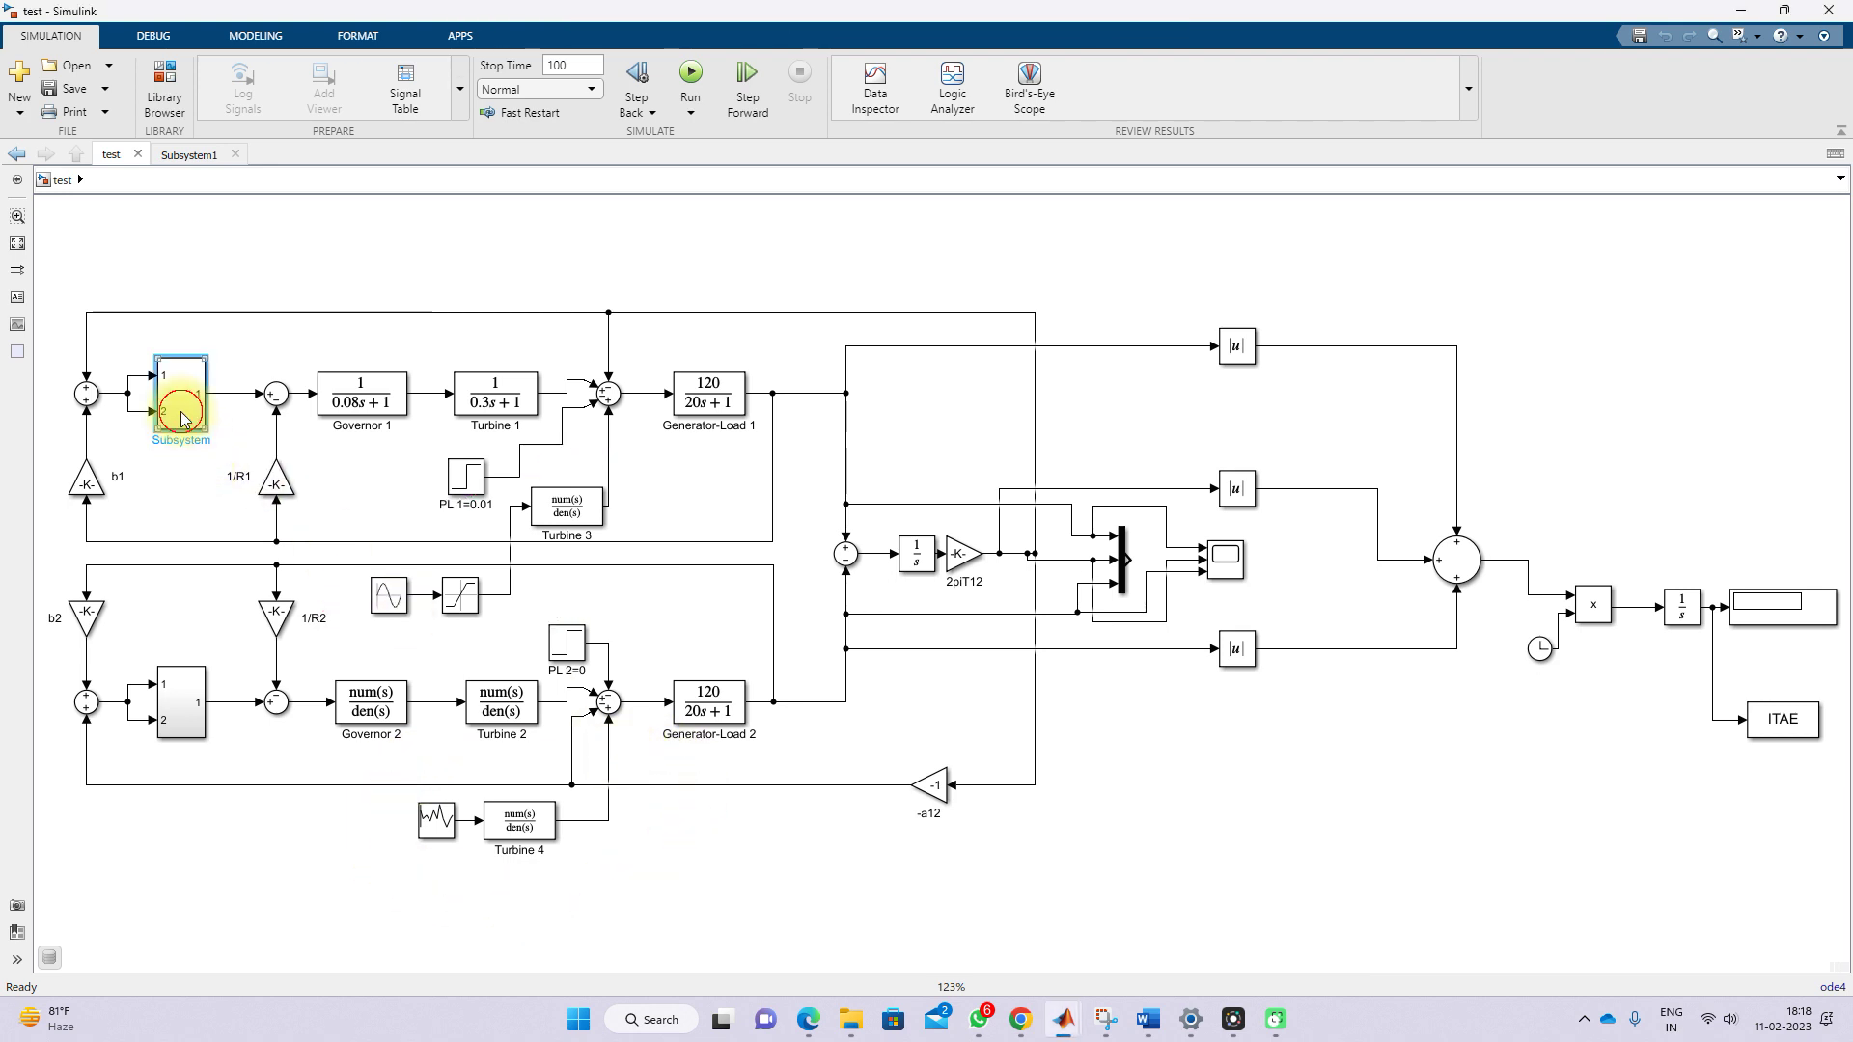
{"action": "left_click", "coordinate": [363, 405]}
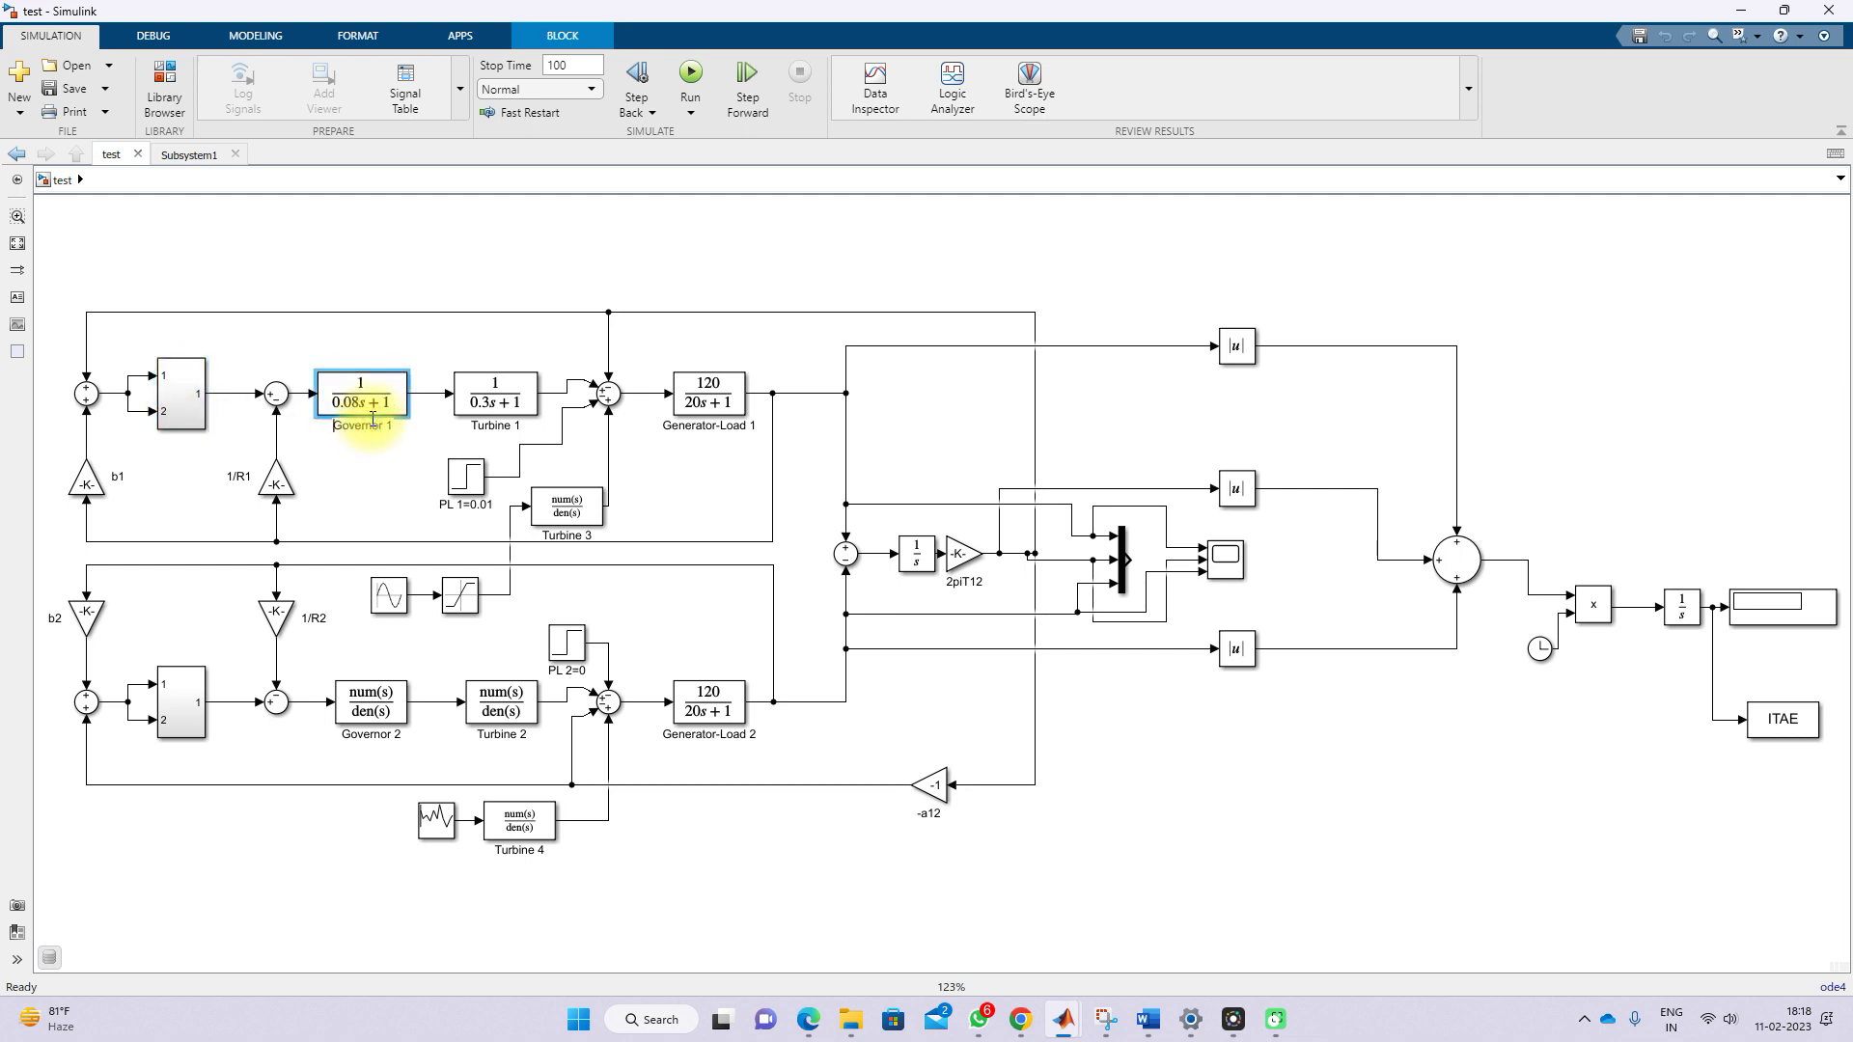
{"action": "left_click", "coordinate": [515, 419]}
{"action": "left_click", "coordinate": [697, 417]}
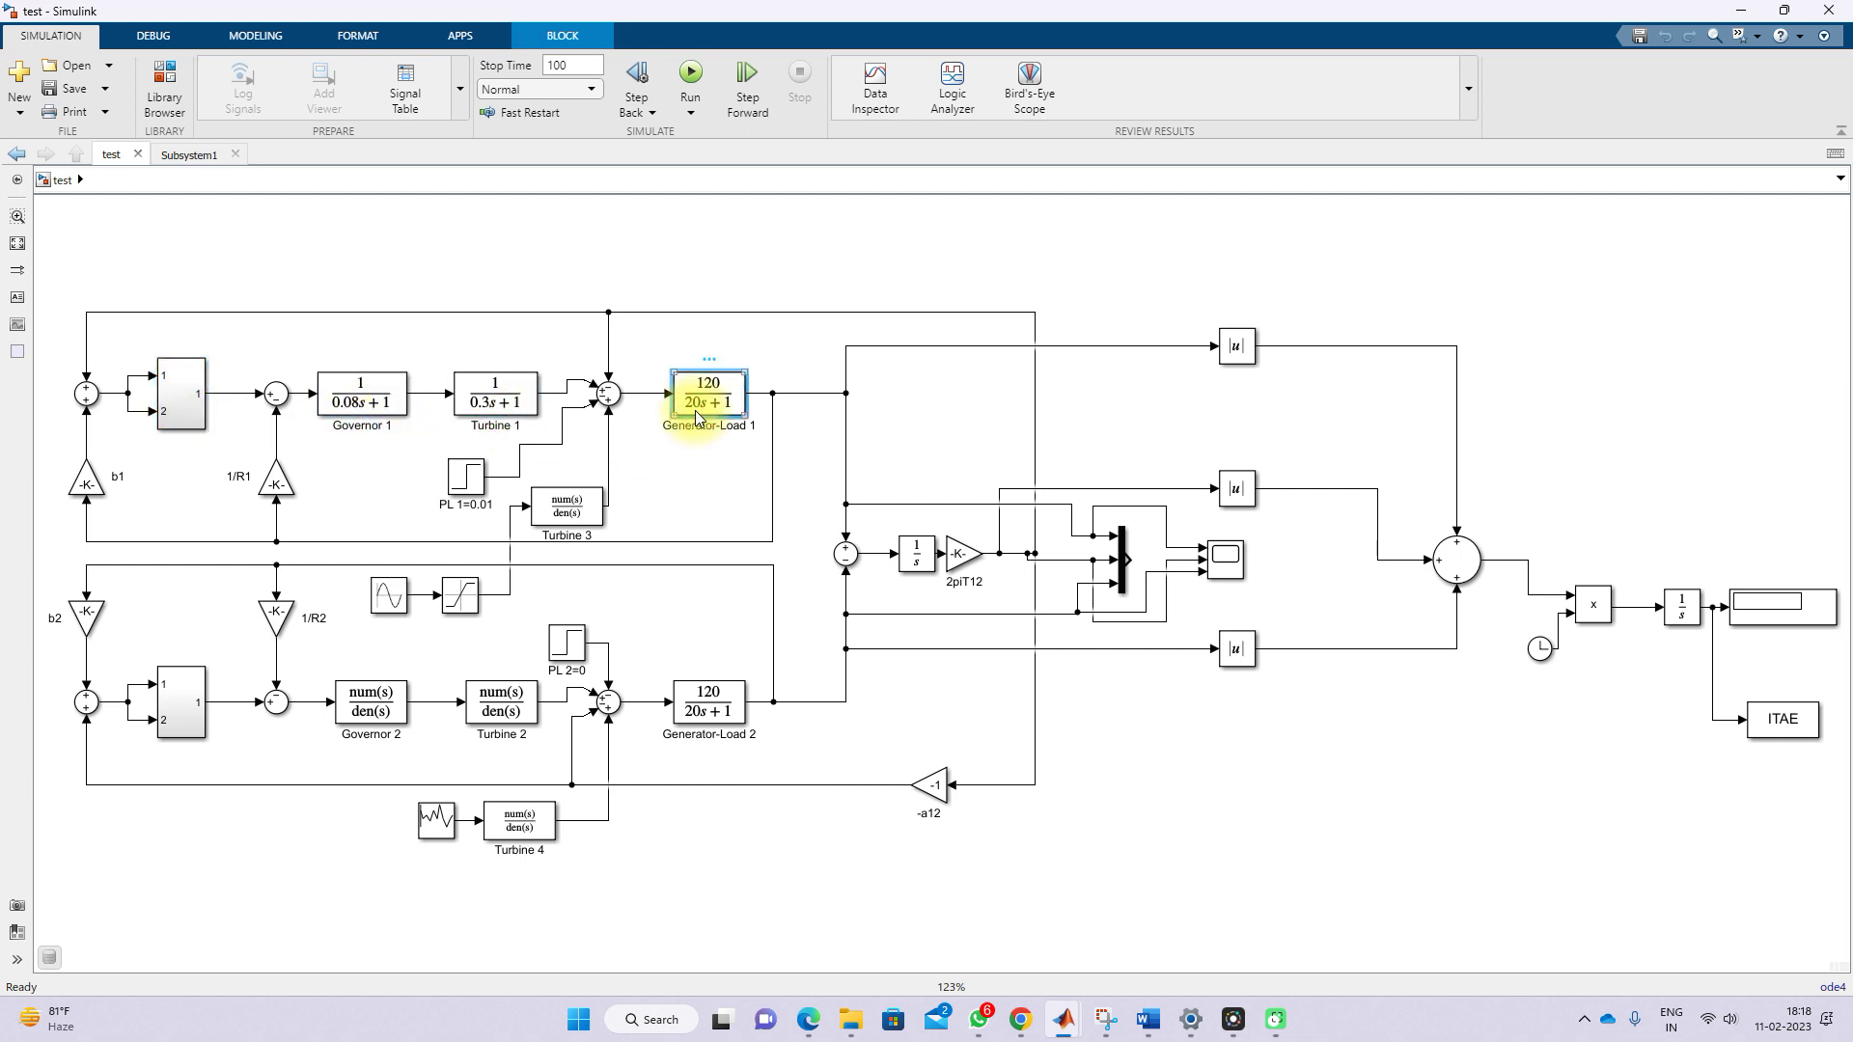
{"action": "left_click", "coordinate": [379, 723]}
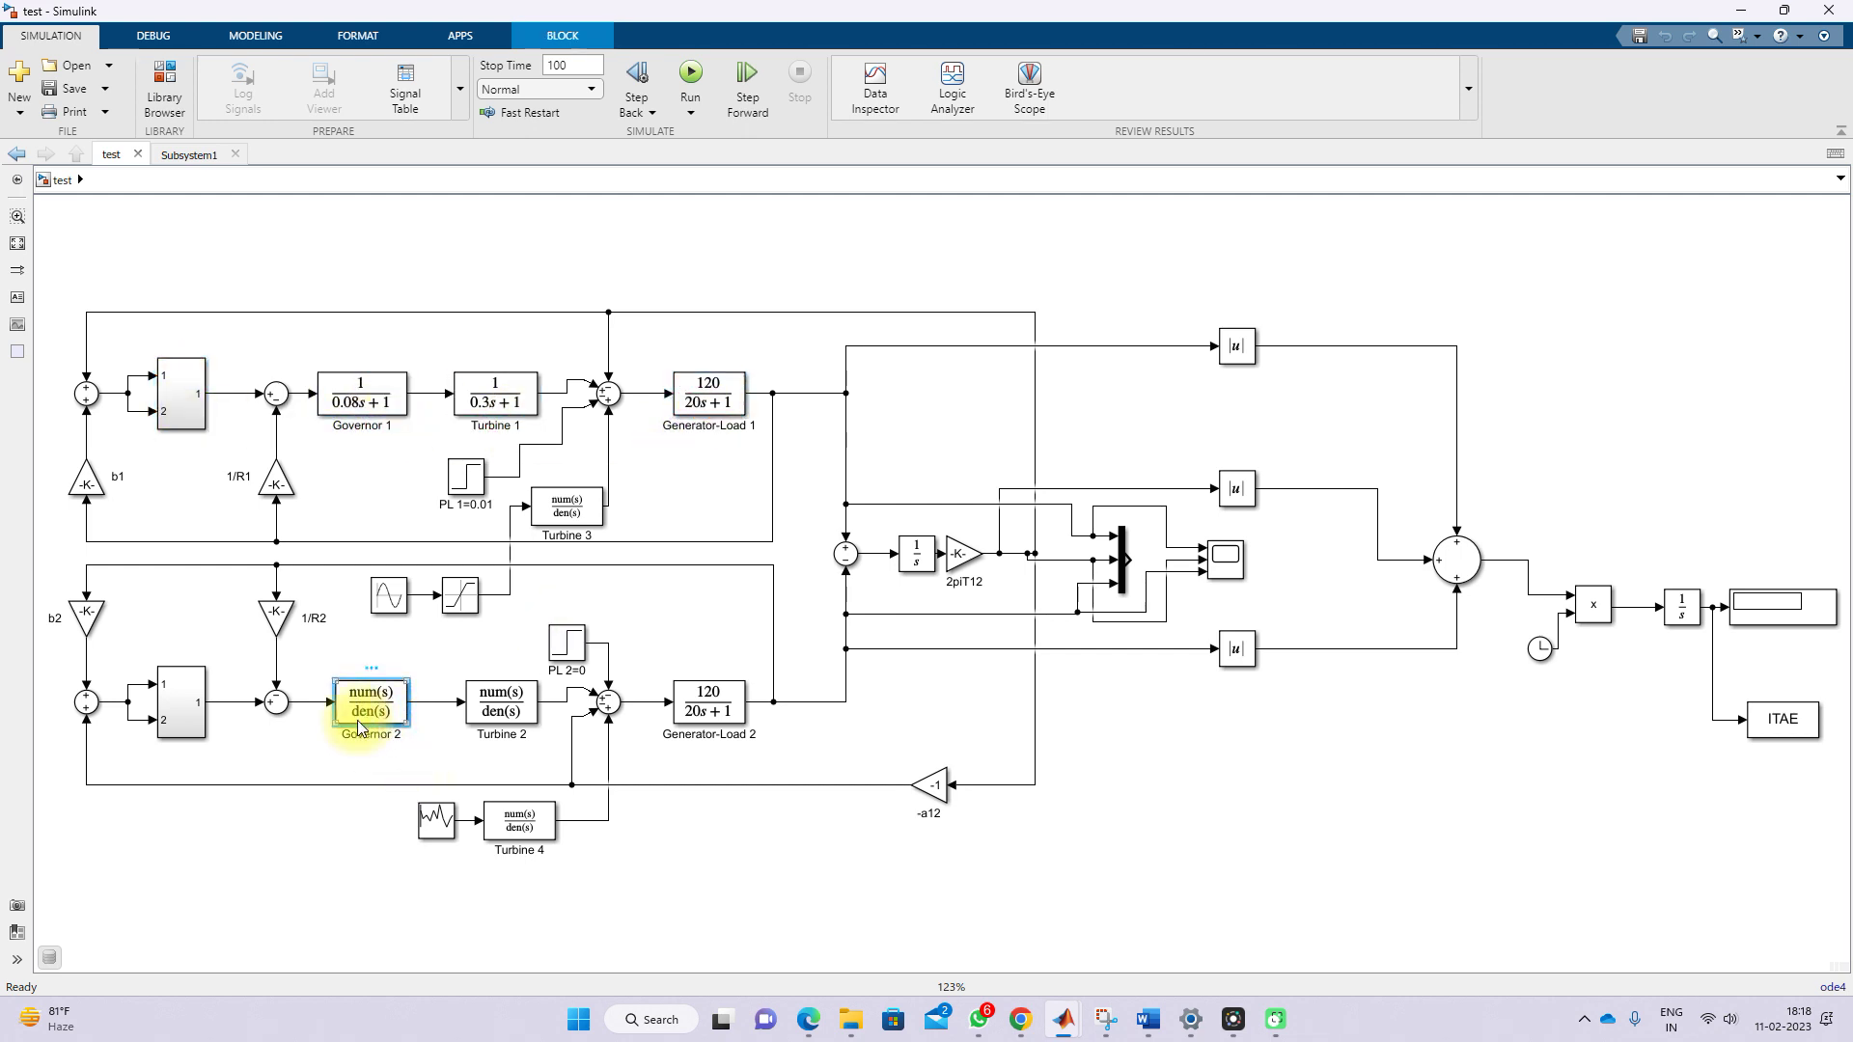
{"action": "left_click", "coordinate": [502, 707]}
{"action": "left_click", "coordinate": [705, 719]}
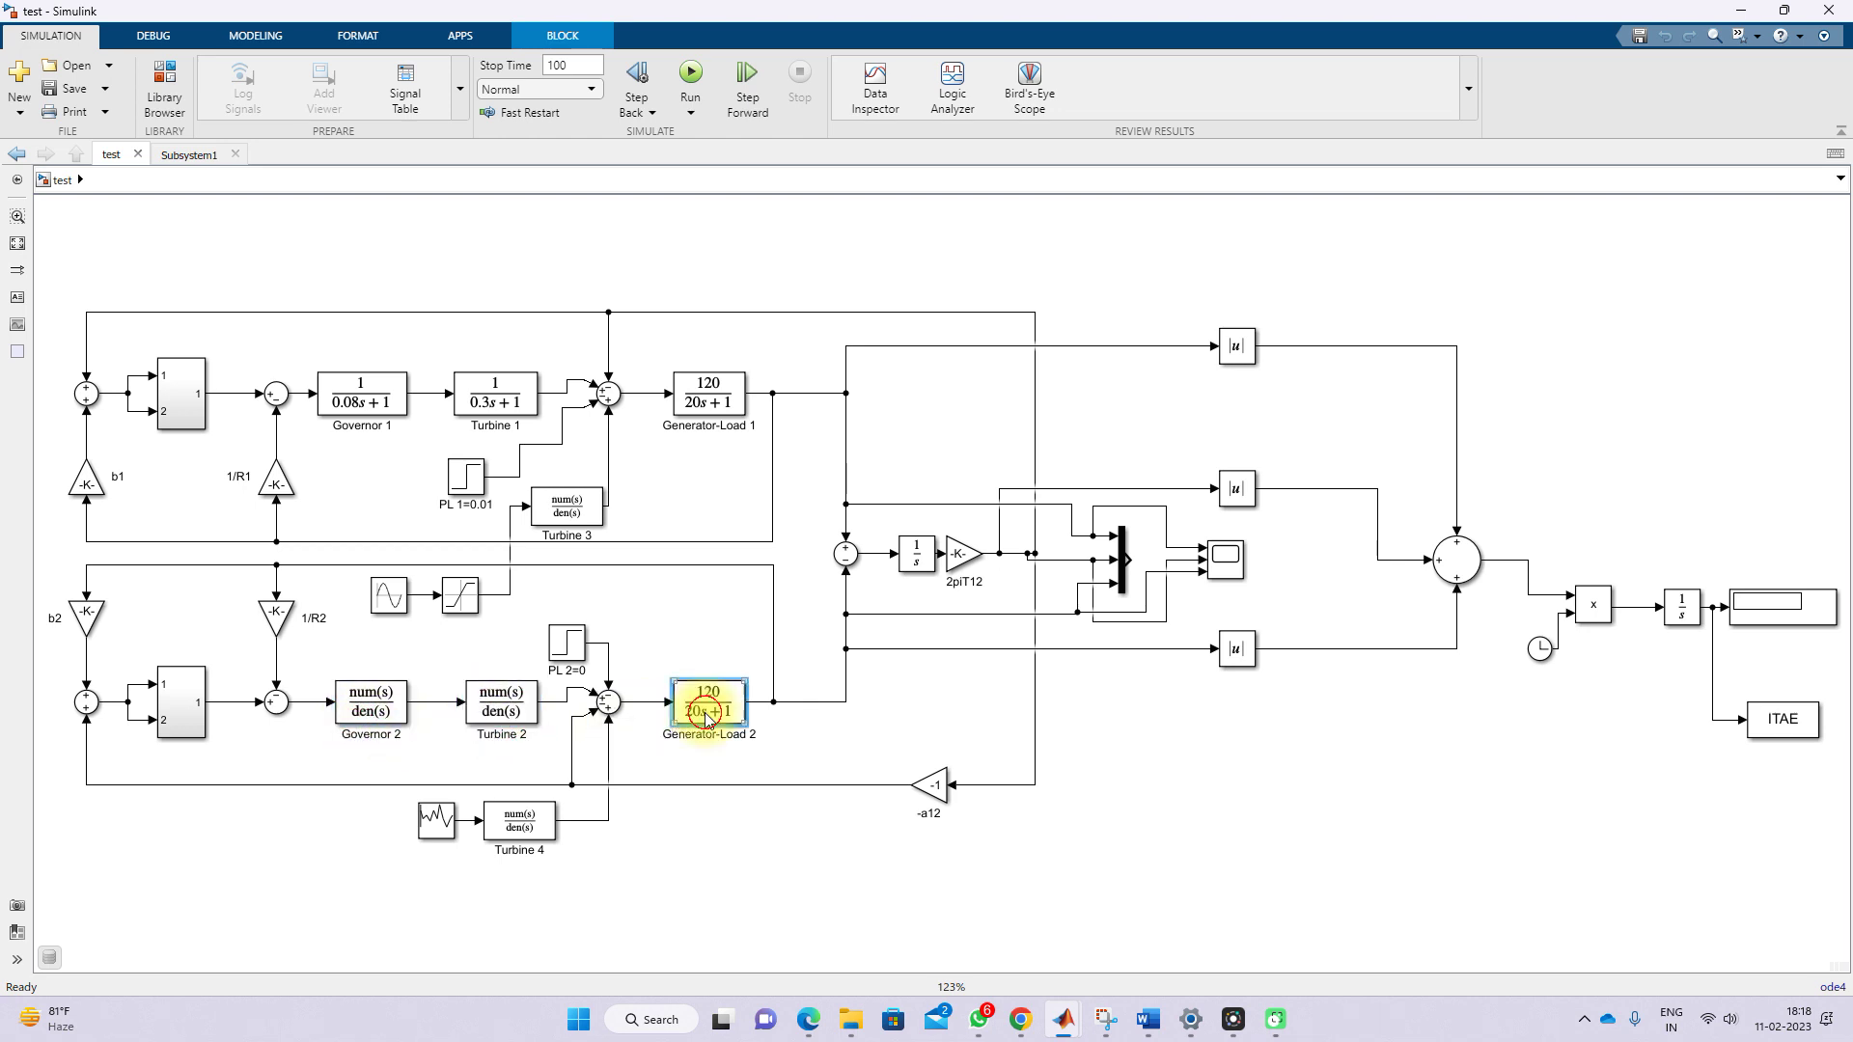
{"action": "double_click", "coordinate": [179, 415]}
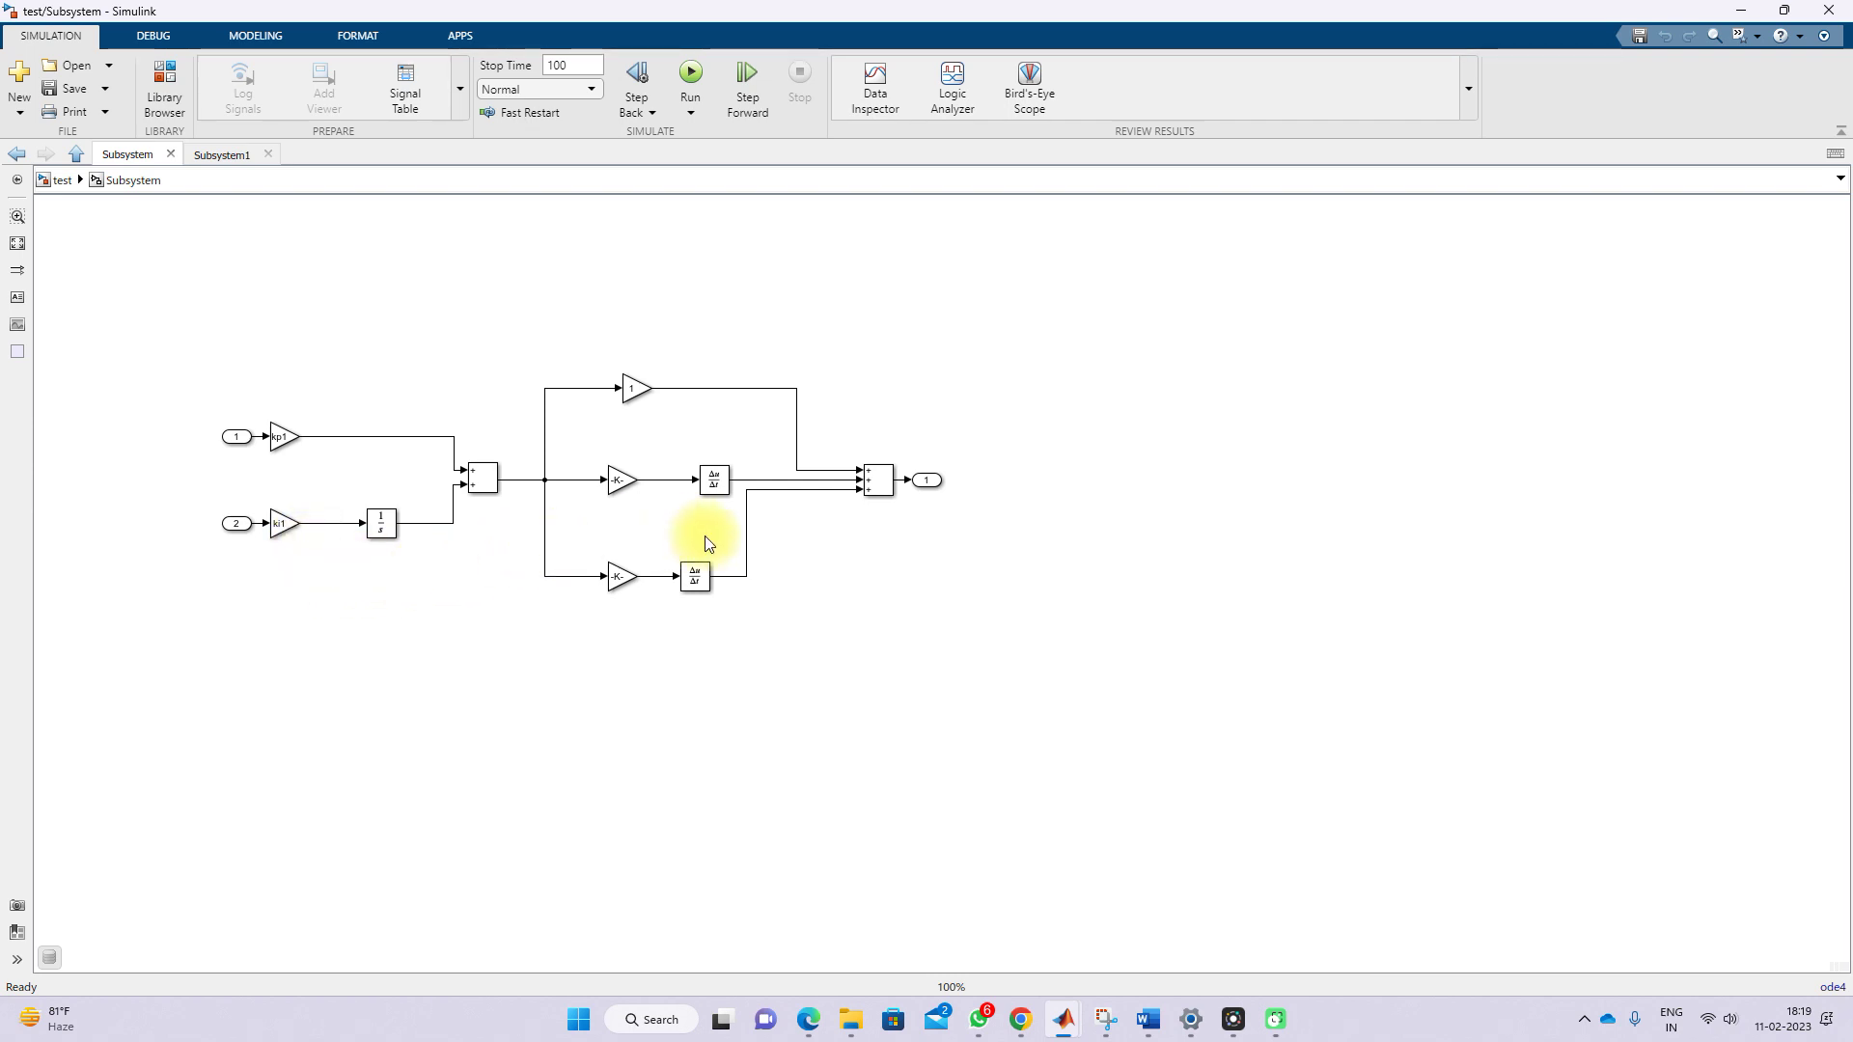
Step: Point out the ki1 integral, kp1 proportional and lower derivative gains in the upper controller
{"action": "left_click", "coordinate": [281, 529]}
{"action": "left_click", "coordinate": [616, 554]}
{"action": "left_click", "coordinate": [257, 299]}
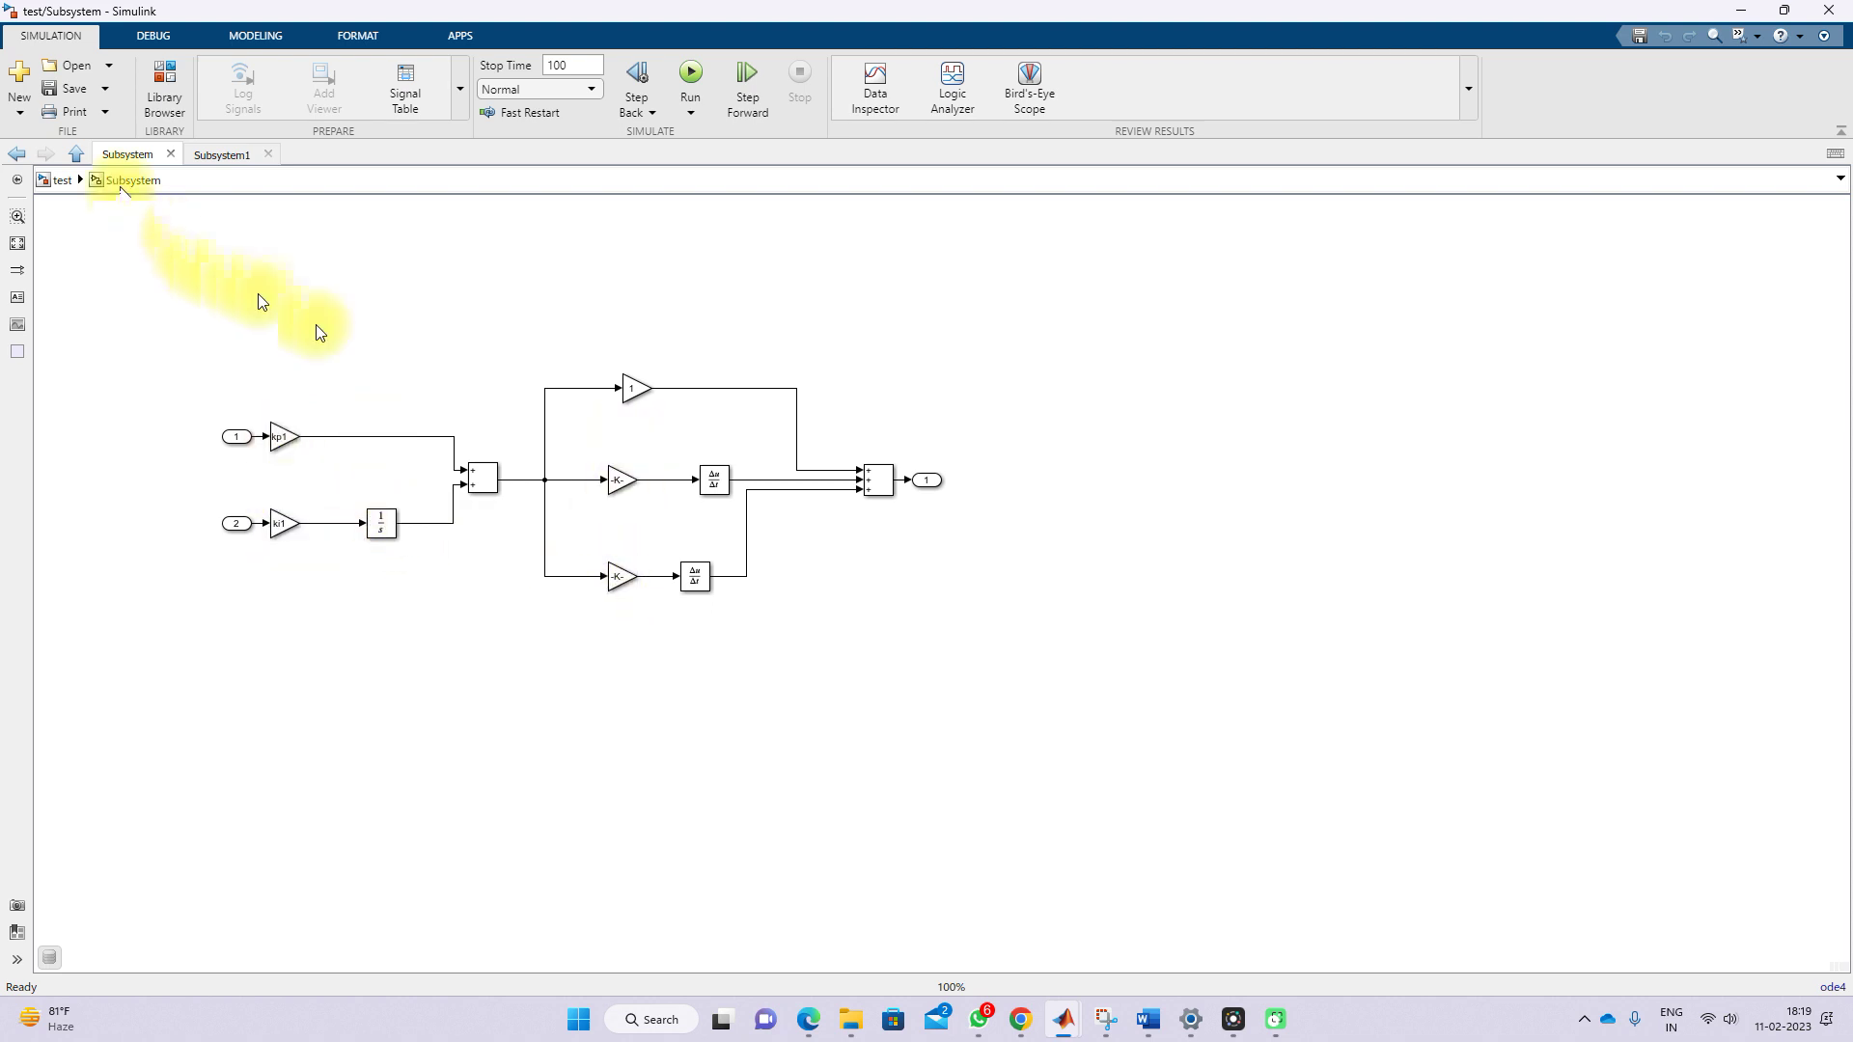
{"action": "left_click", "coordinate": [282, 445]}
{"action": "left_click", "coordinate": [286, 529]}
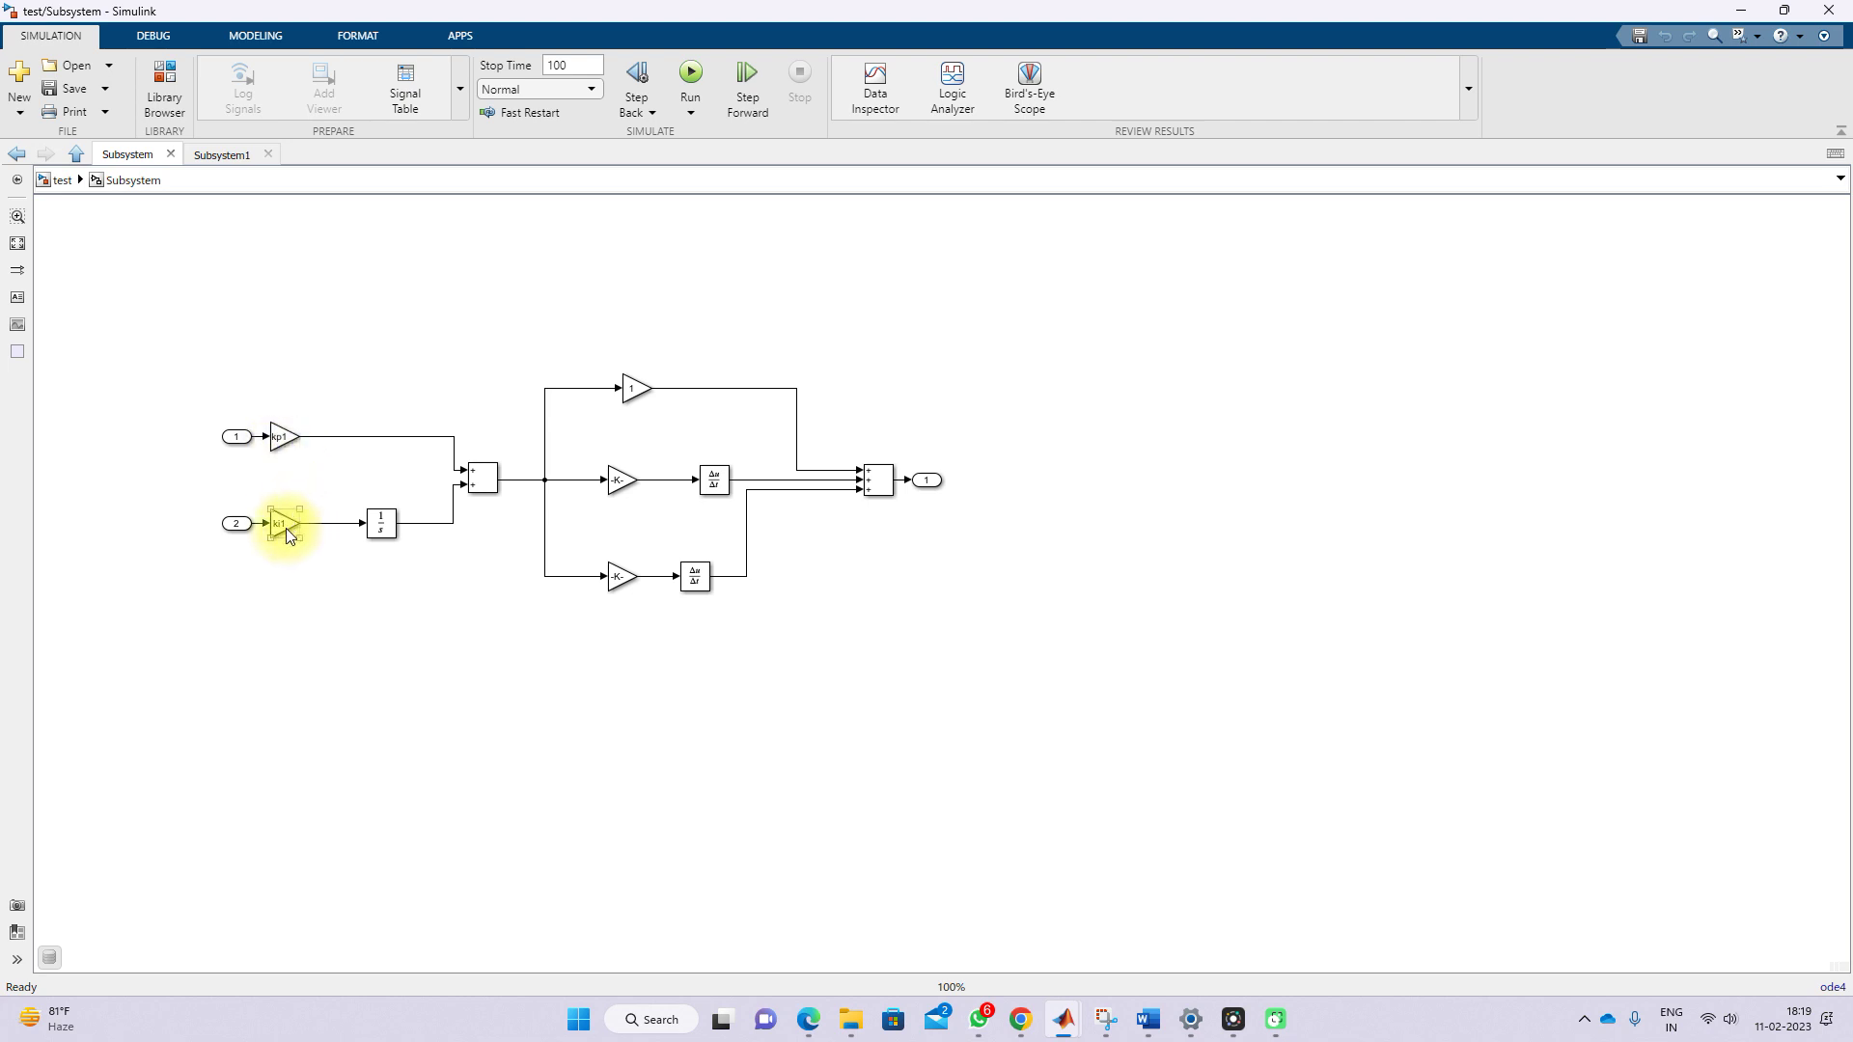
{"action": "scroll", "coordinate": [200, 521], "scroll_direction": "up", "scroll_amount": 3}
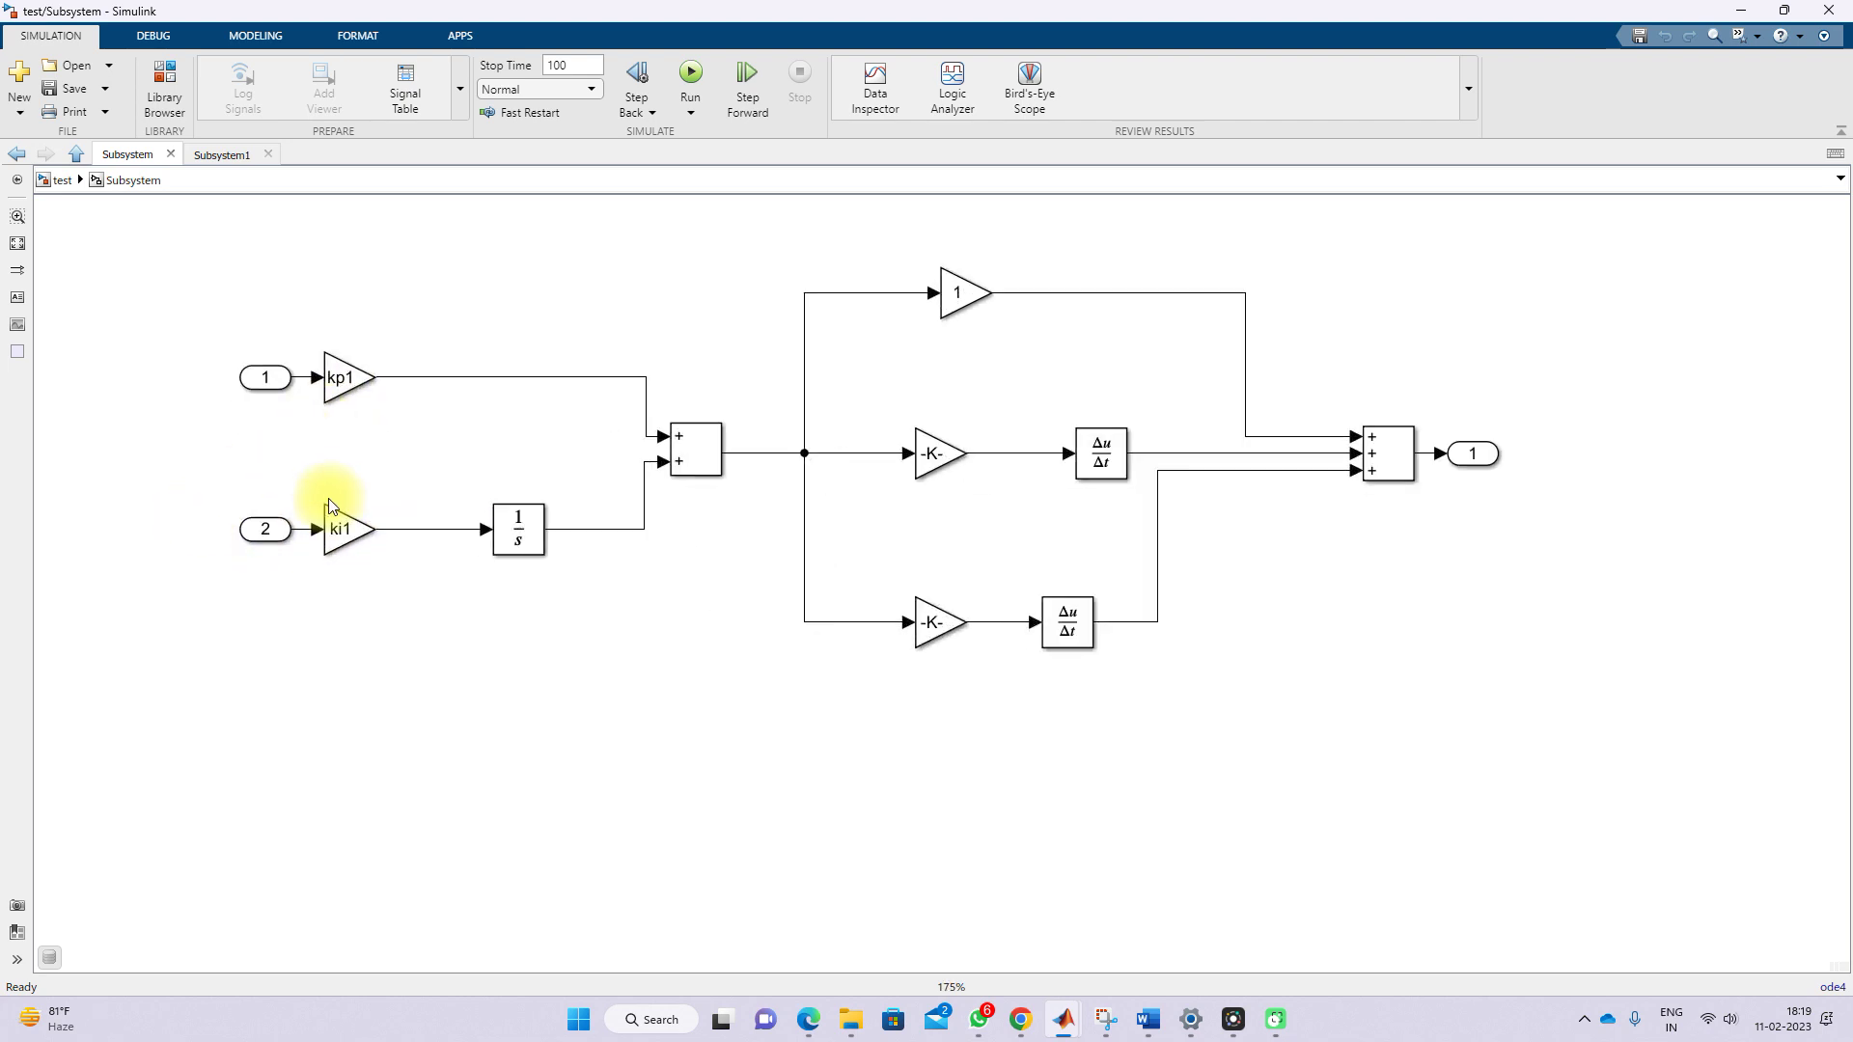
Step: Confirm Gain4 holds kd11 and Gain3 holds kd12, then open the lower Subsystem1
{"action": "left_click", "coordinate": [924, 452]}
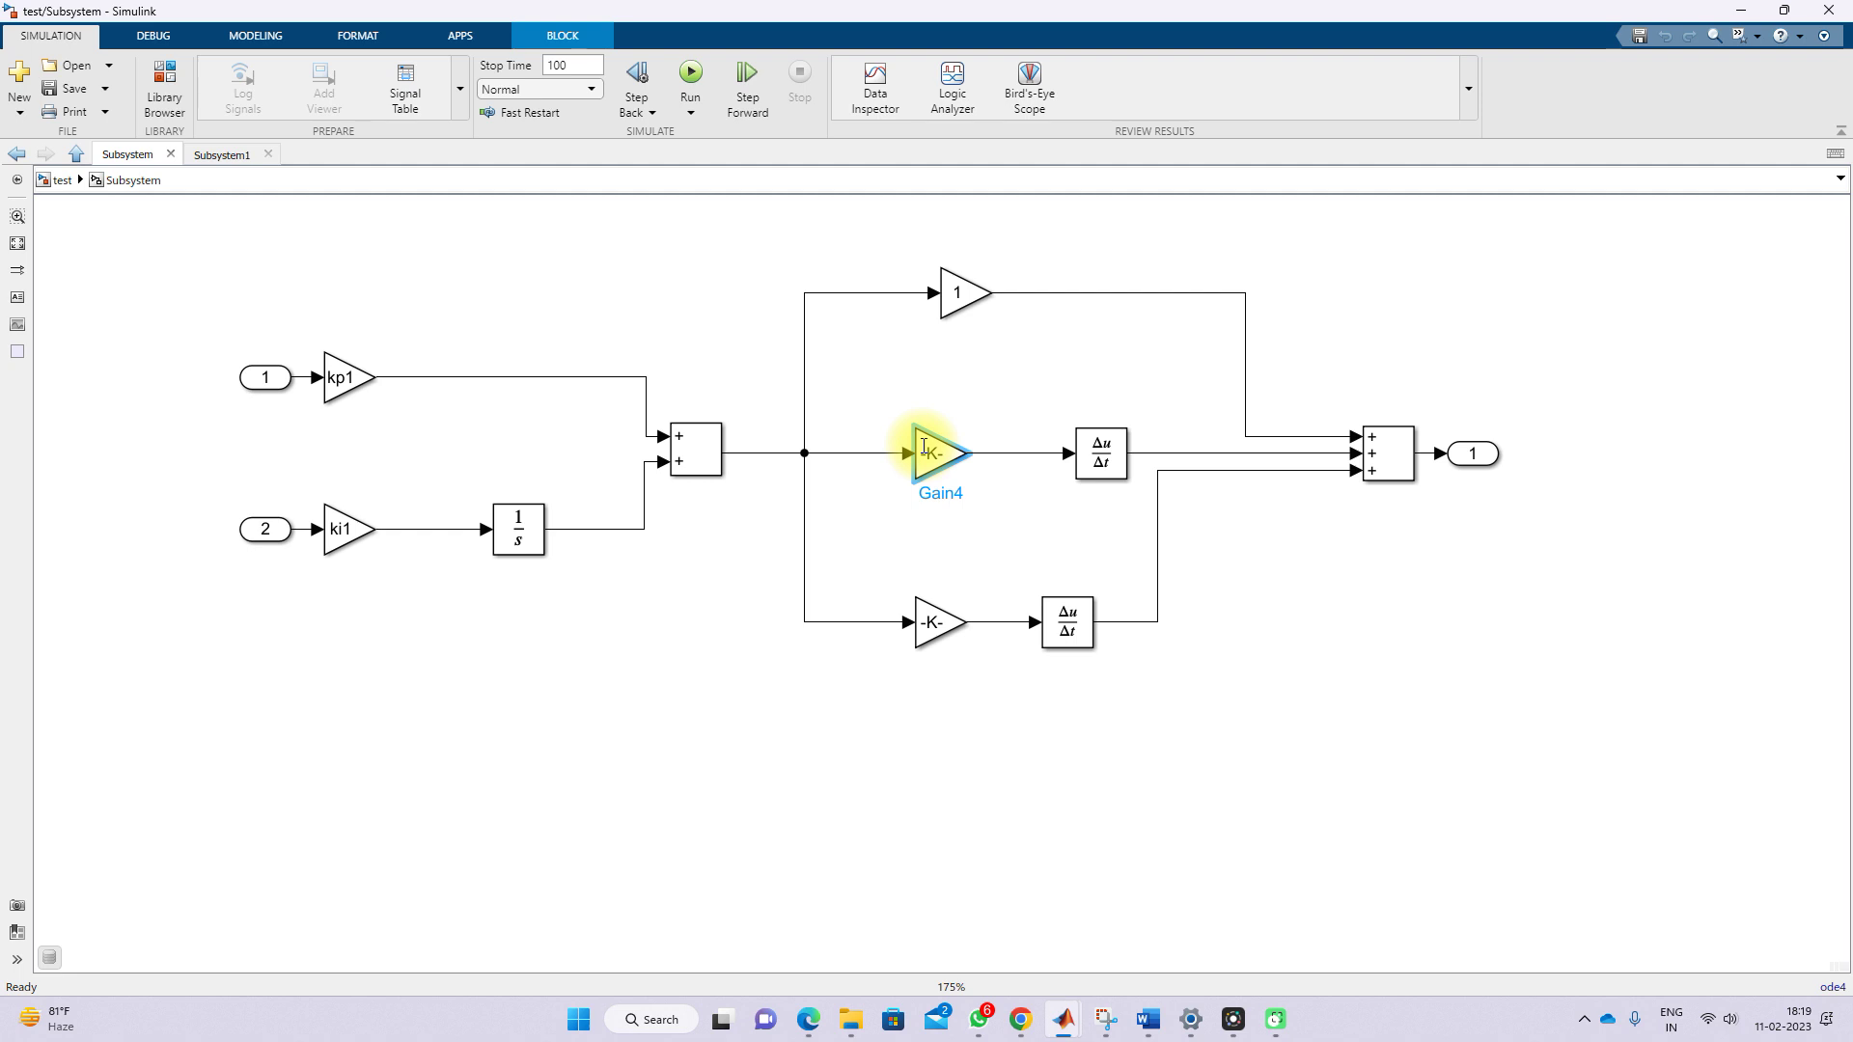
{"action": "double_click", "coordinate": [924, 448]}
{"action": "double_click", "coordinate": [1003, 442]}
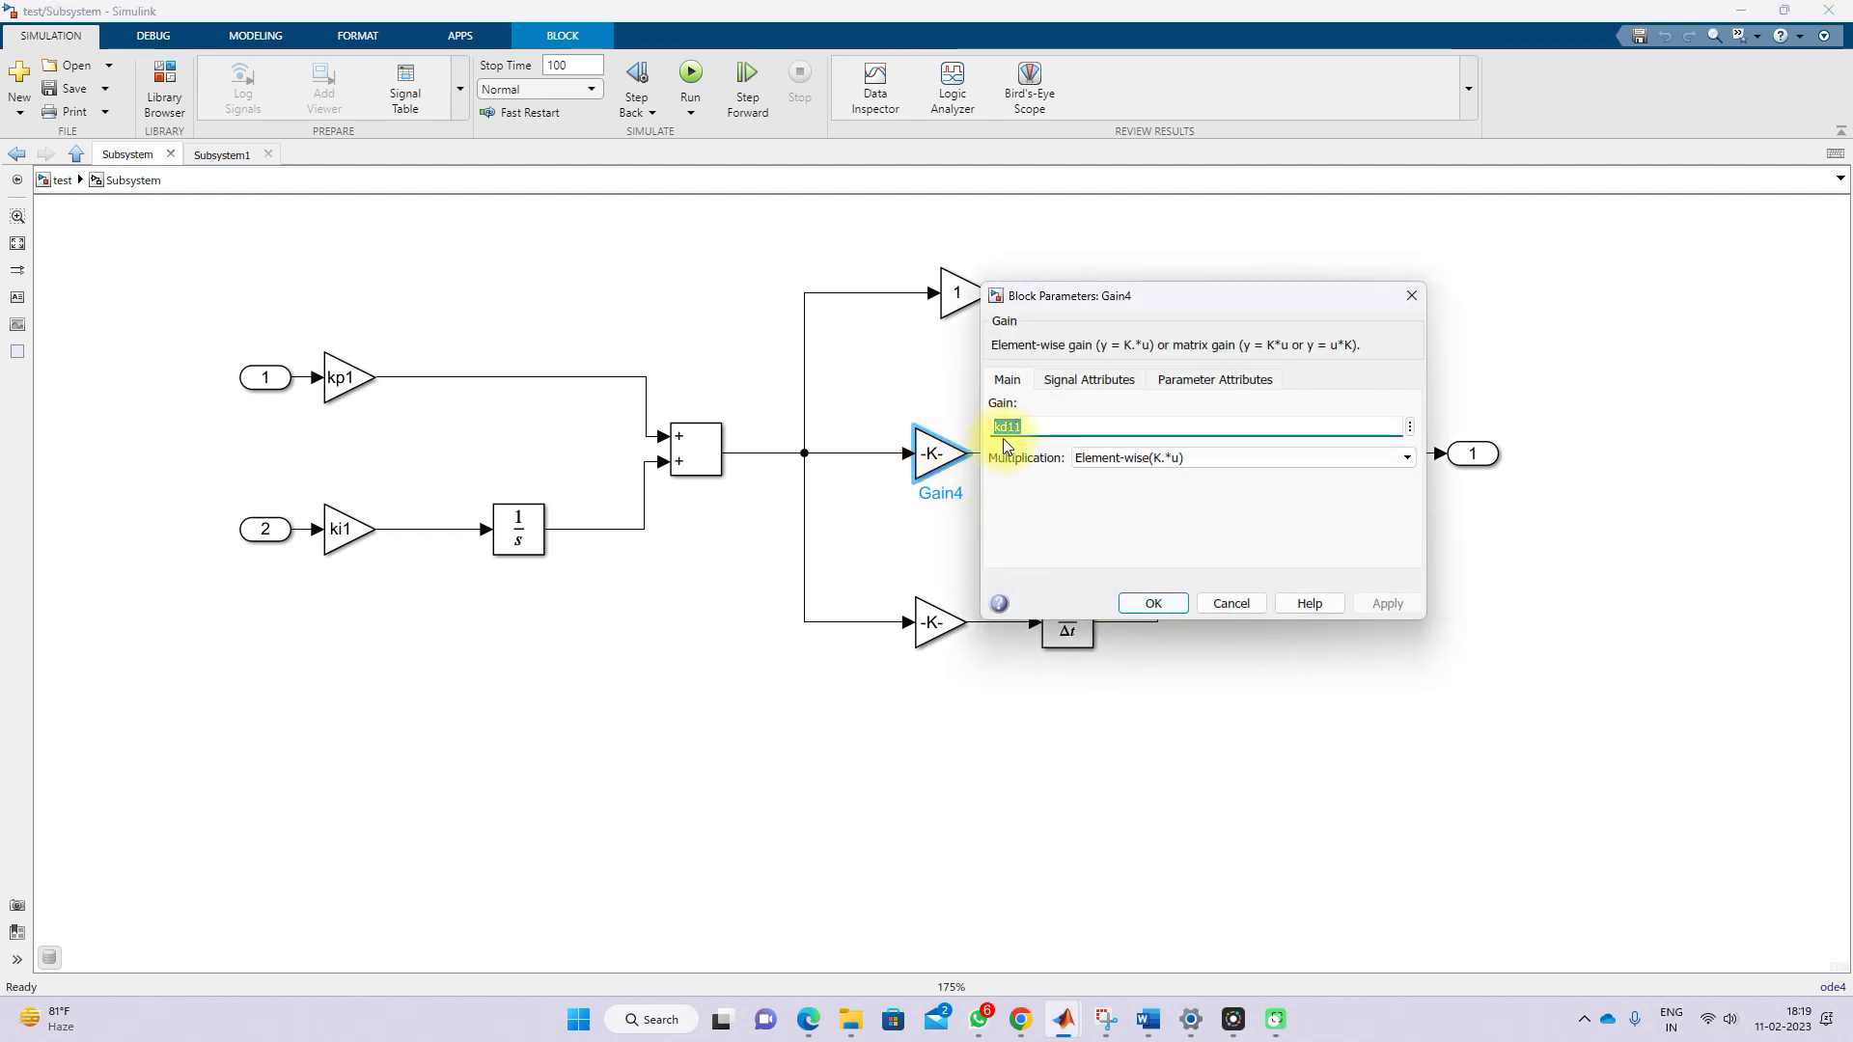
{"action": "left_click", "coordinate": [1153, 603]}
{"action": "double_click", "coordinate": [932, 623]}
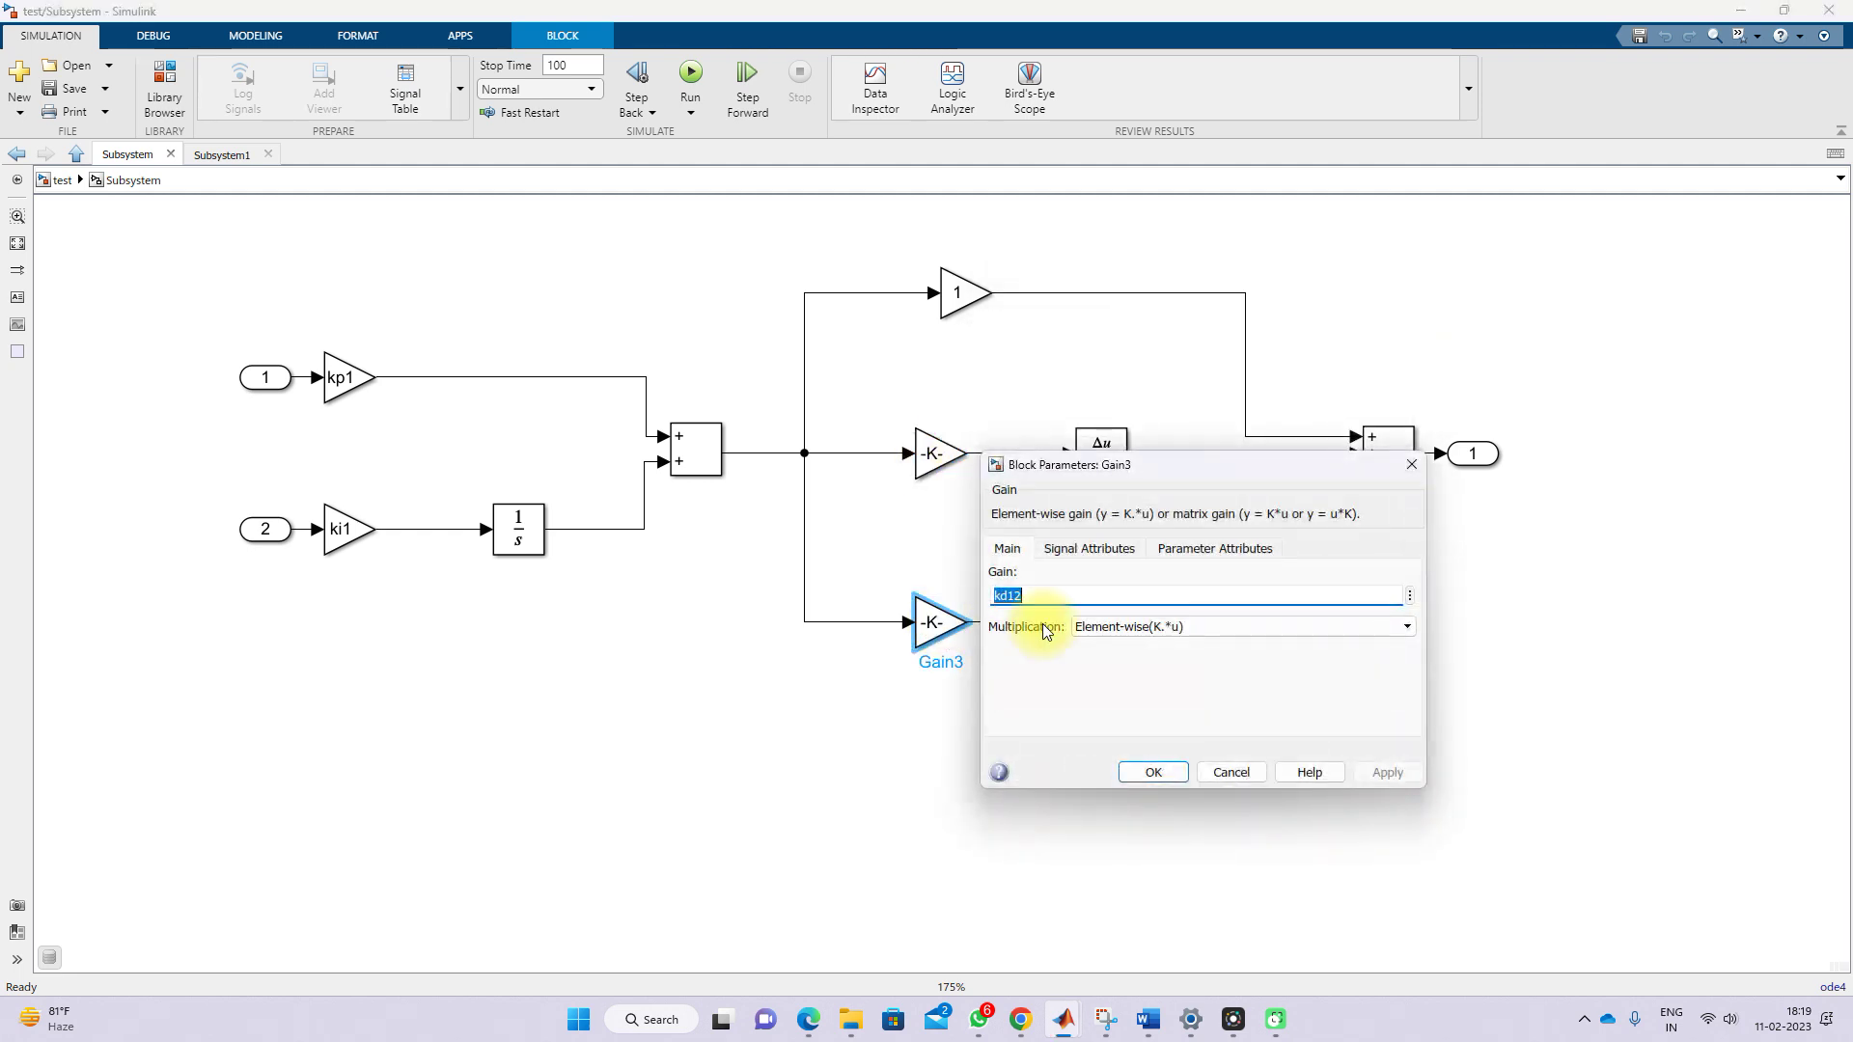
{"action": "left_click", "coordinate": [1129, 770]}
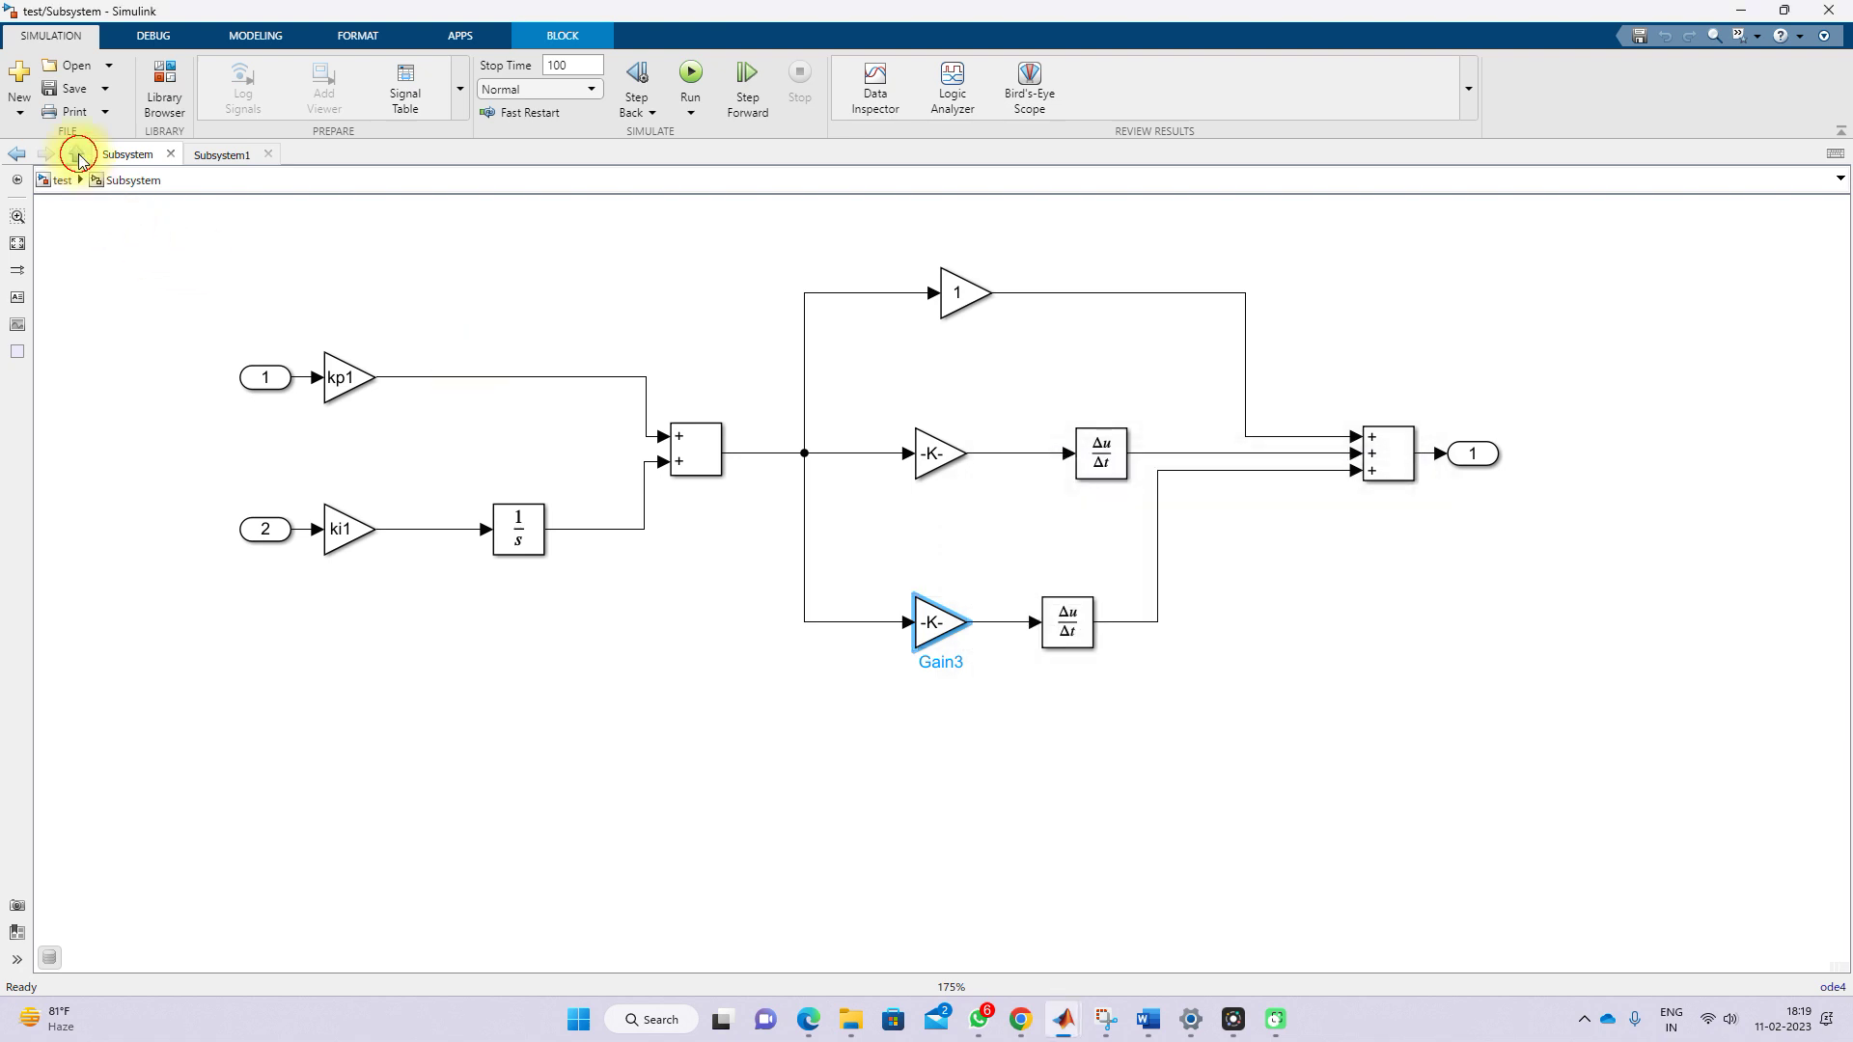
{"action": "left_click", "coordinate": [77, 155]}
{"action": "double_click", "coordinate": [176, 665]}
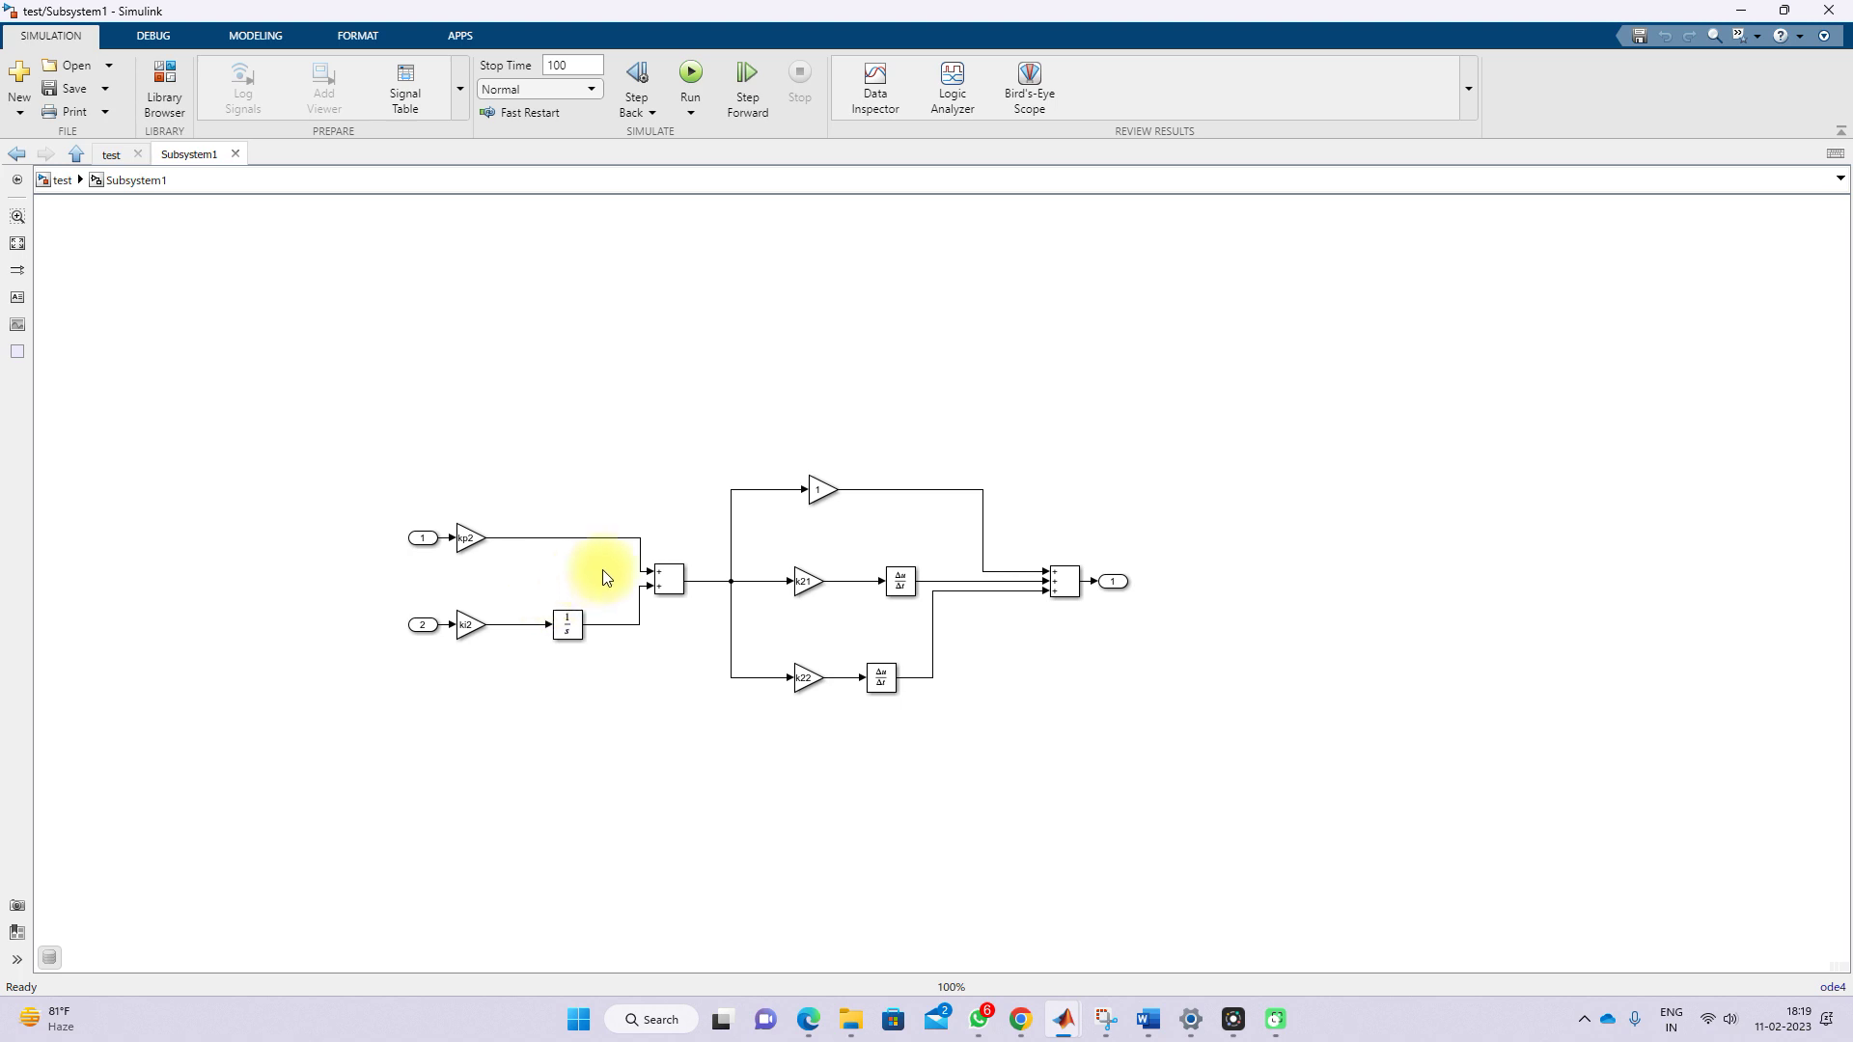
Step: Point out Subsystem1's kp2 proportional gain and the k21 and k22 derivative gains
{"action": "scroll", "coordinate": [434, 550], "scroll_direction": "up", "scroll_amount": 5}
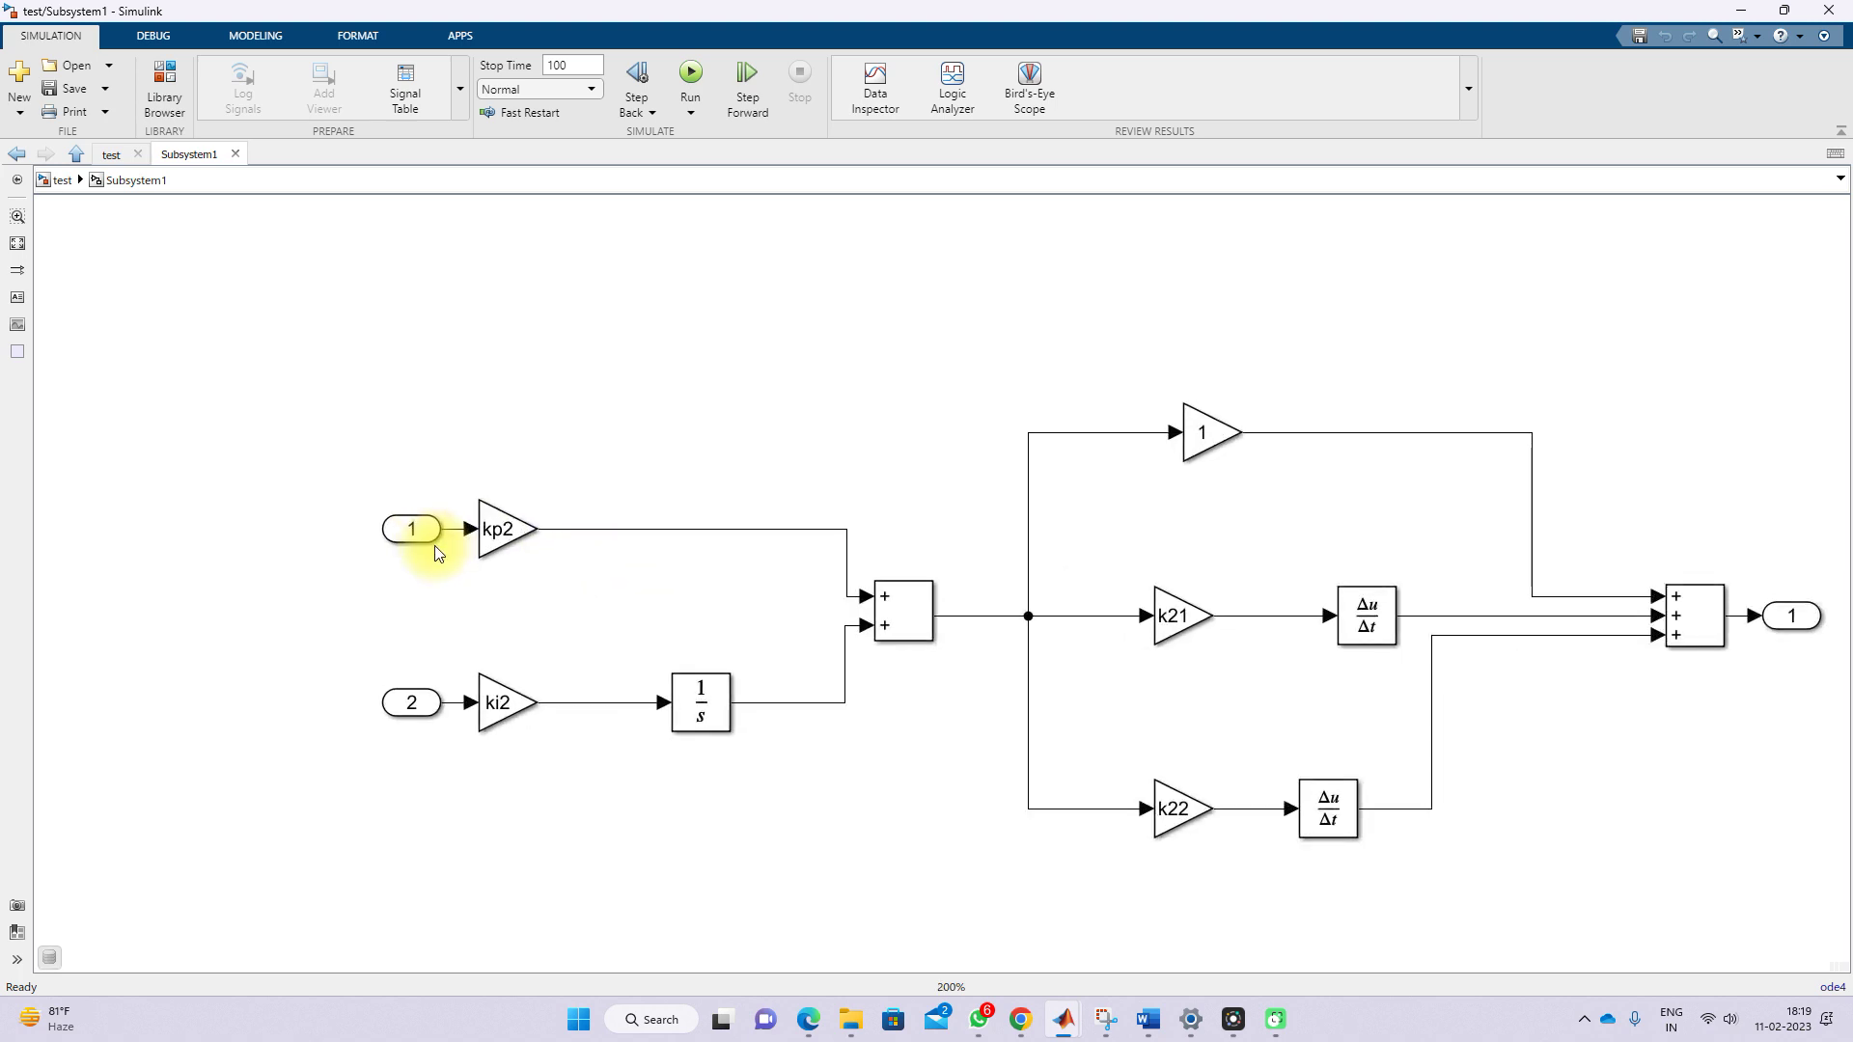
{"action": "scroll", "coordinate": [522, 537], "scroll_direction": "down", "scroll_amount": 1}
{"action": "left_click", "coordinate": [522, 537]}
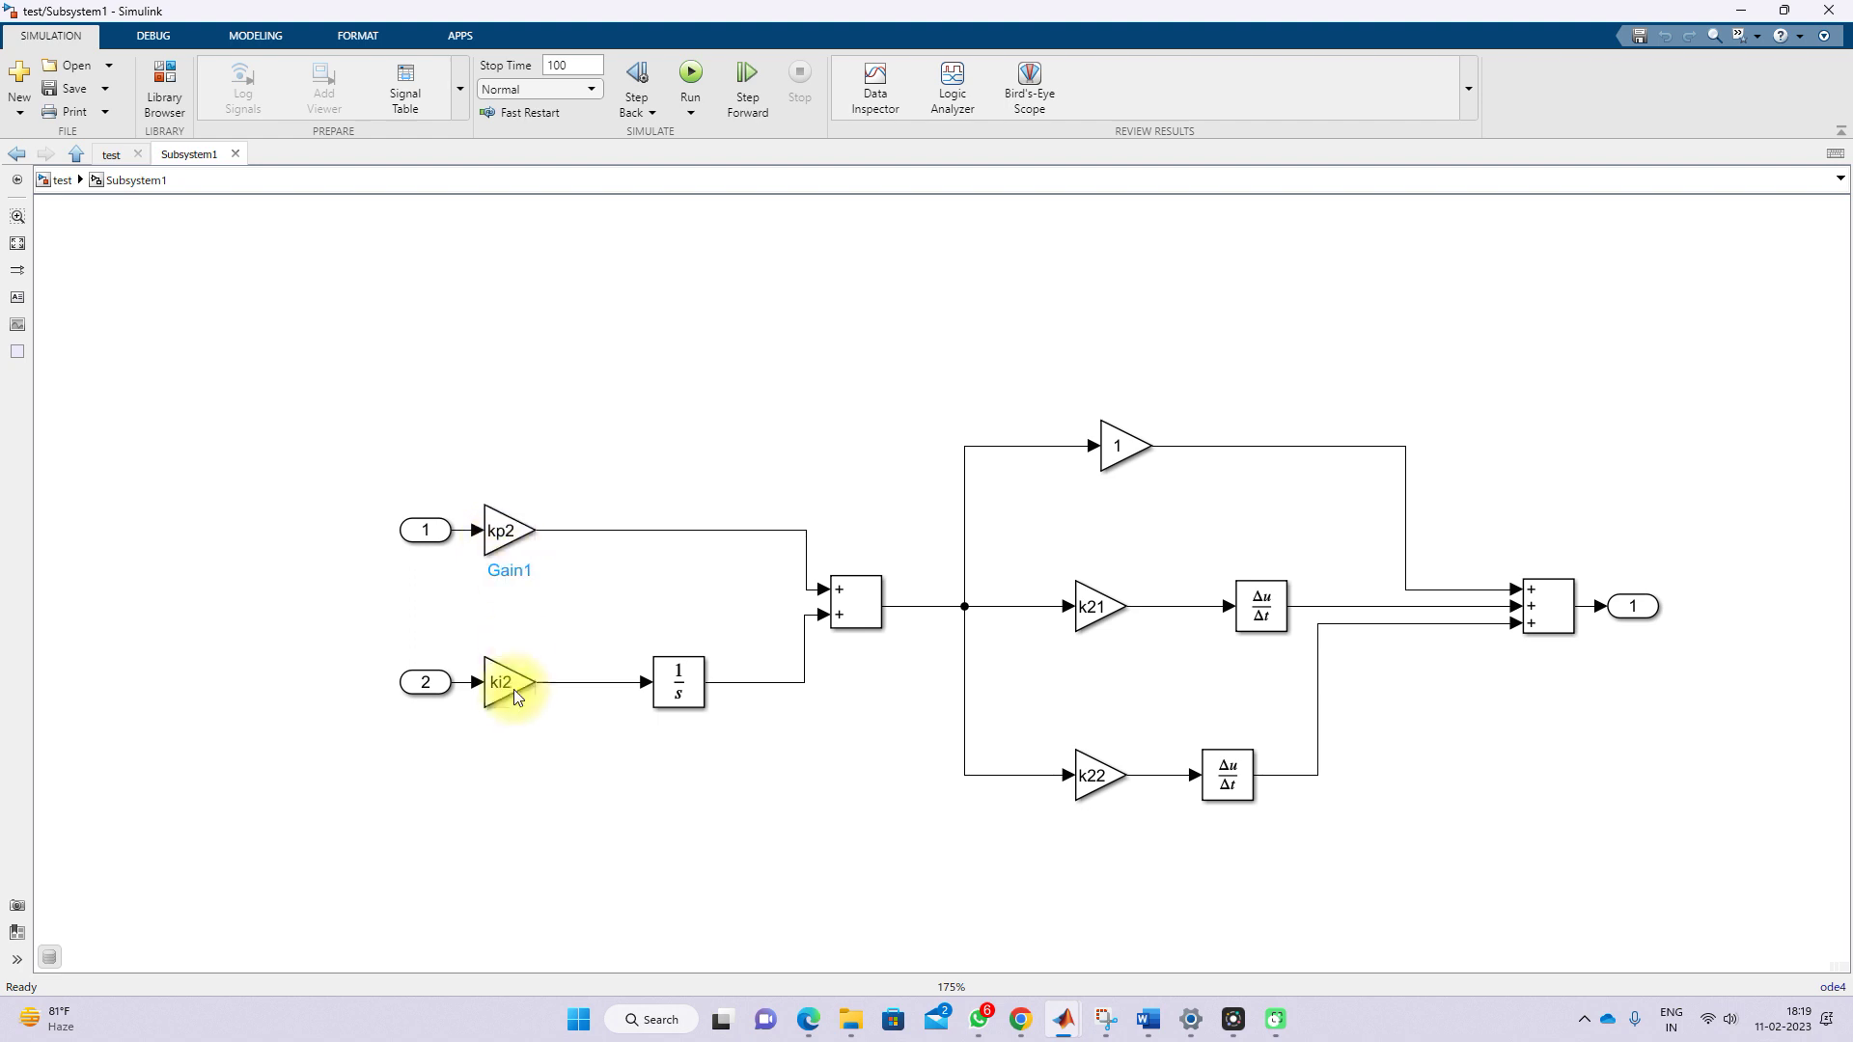
{"action": "left_click", "coordinate": [1097, 626]}
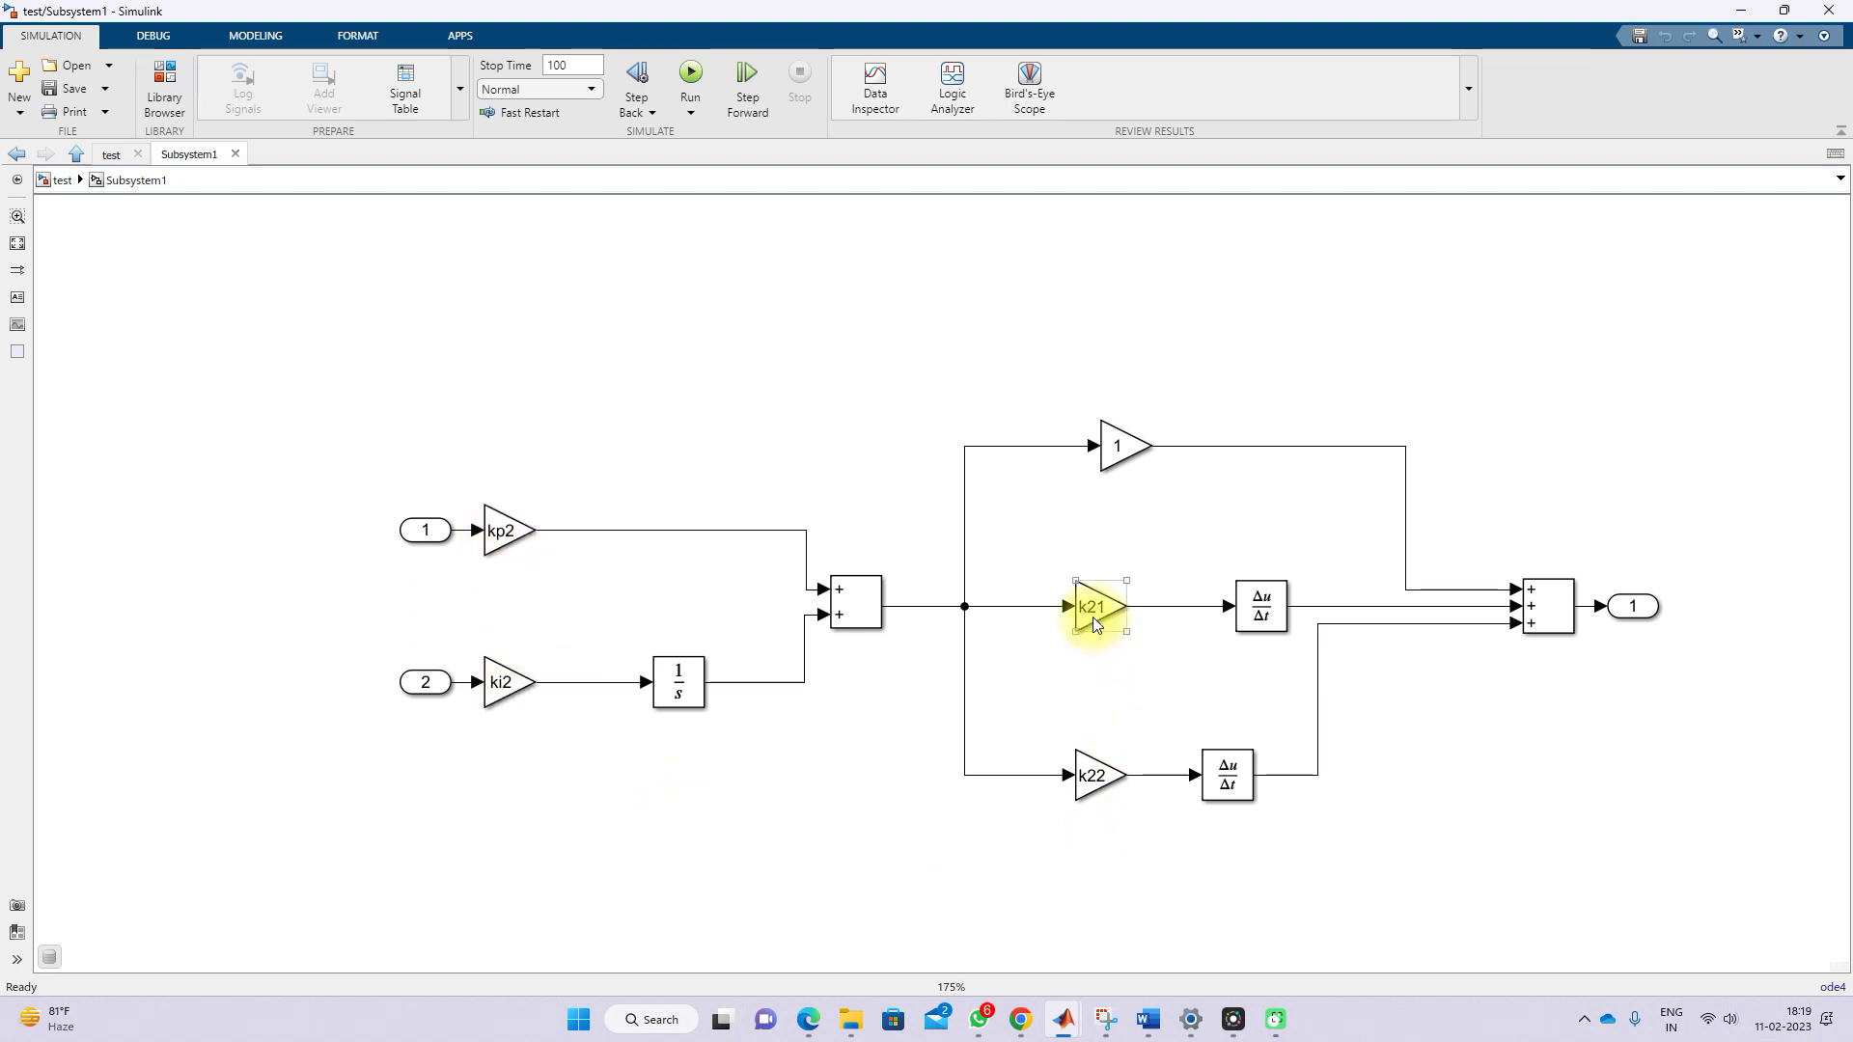
{"action": "left_click", "coordinate": [1081, 784]}
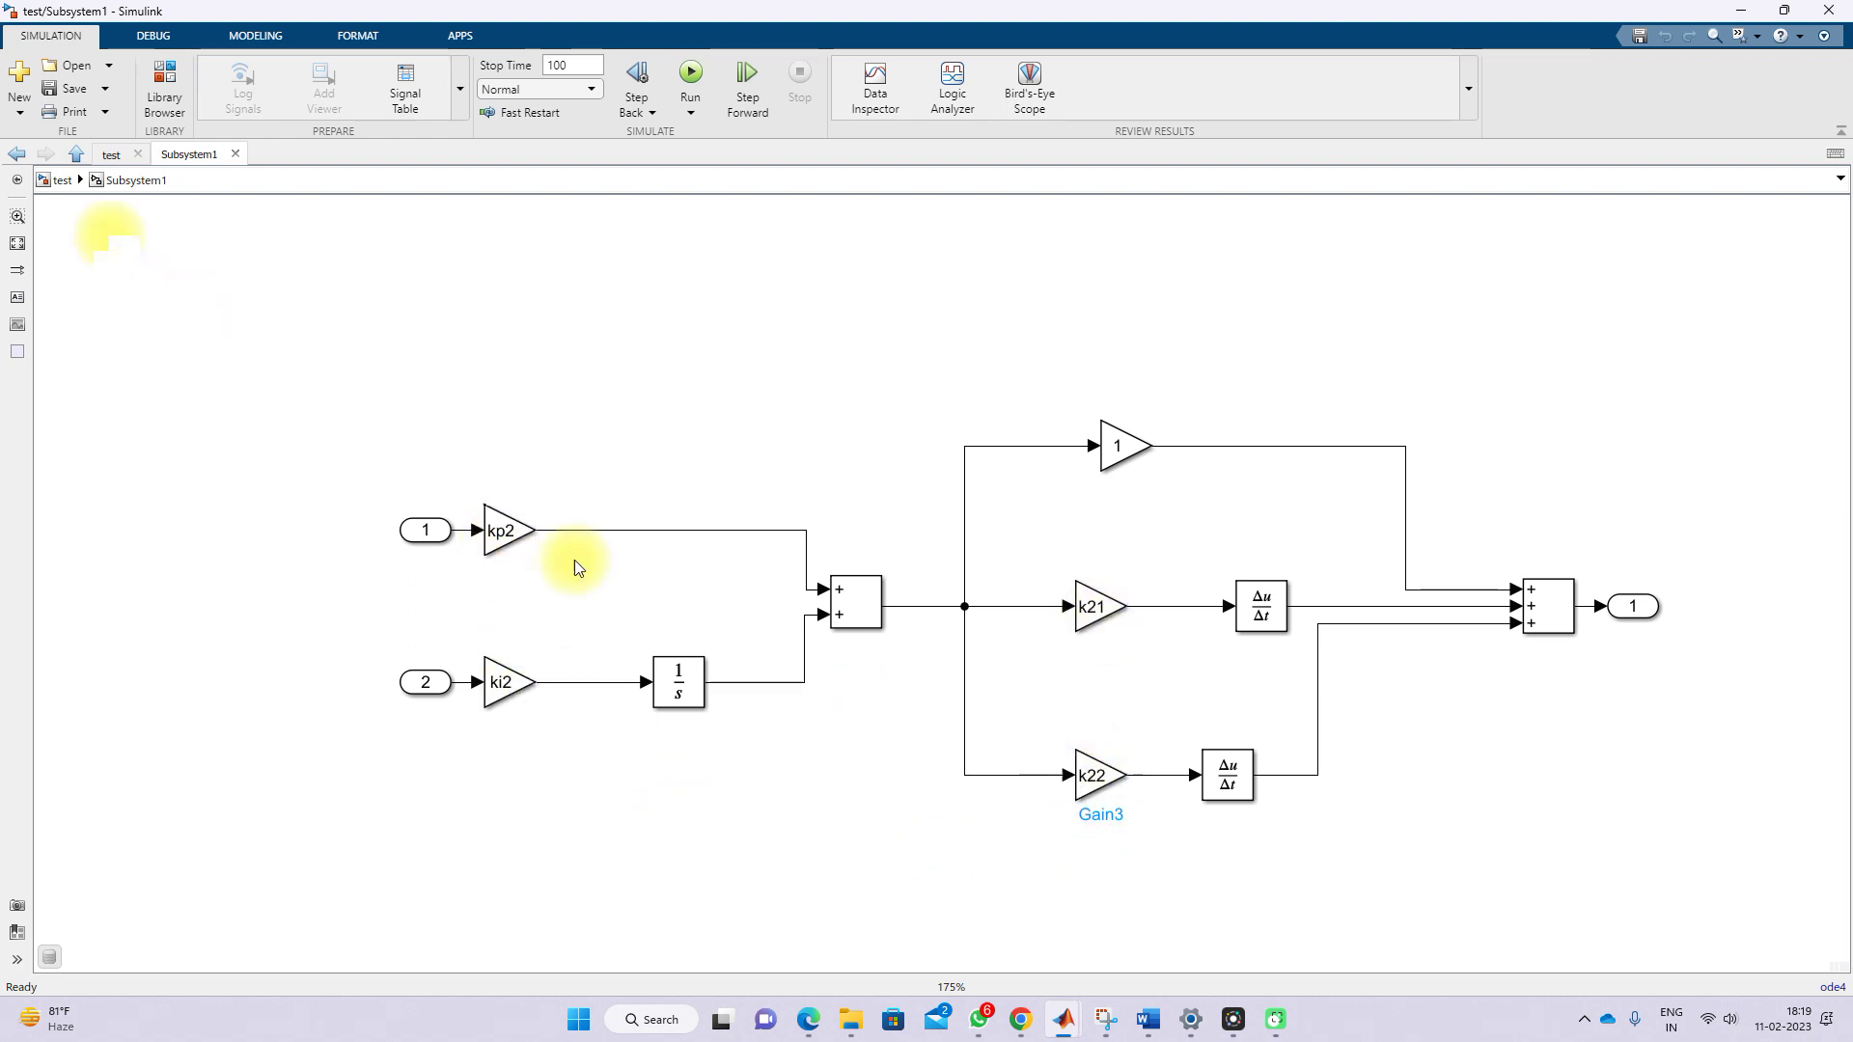
Step: Return to the top-level test model, indicate the area 1 controller, and bring up the paper PDF
{"action": "left_click", "coordinate": [62, 180]}
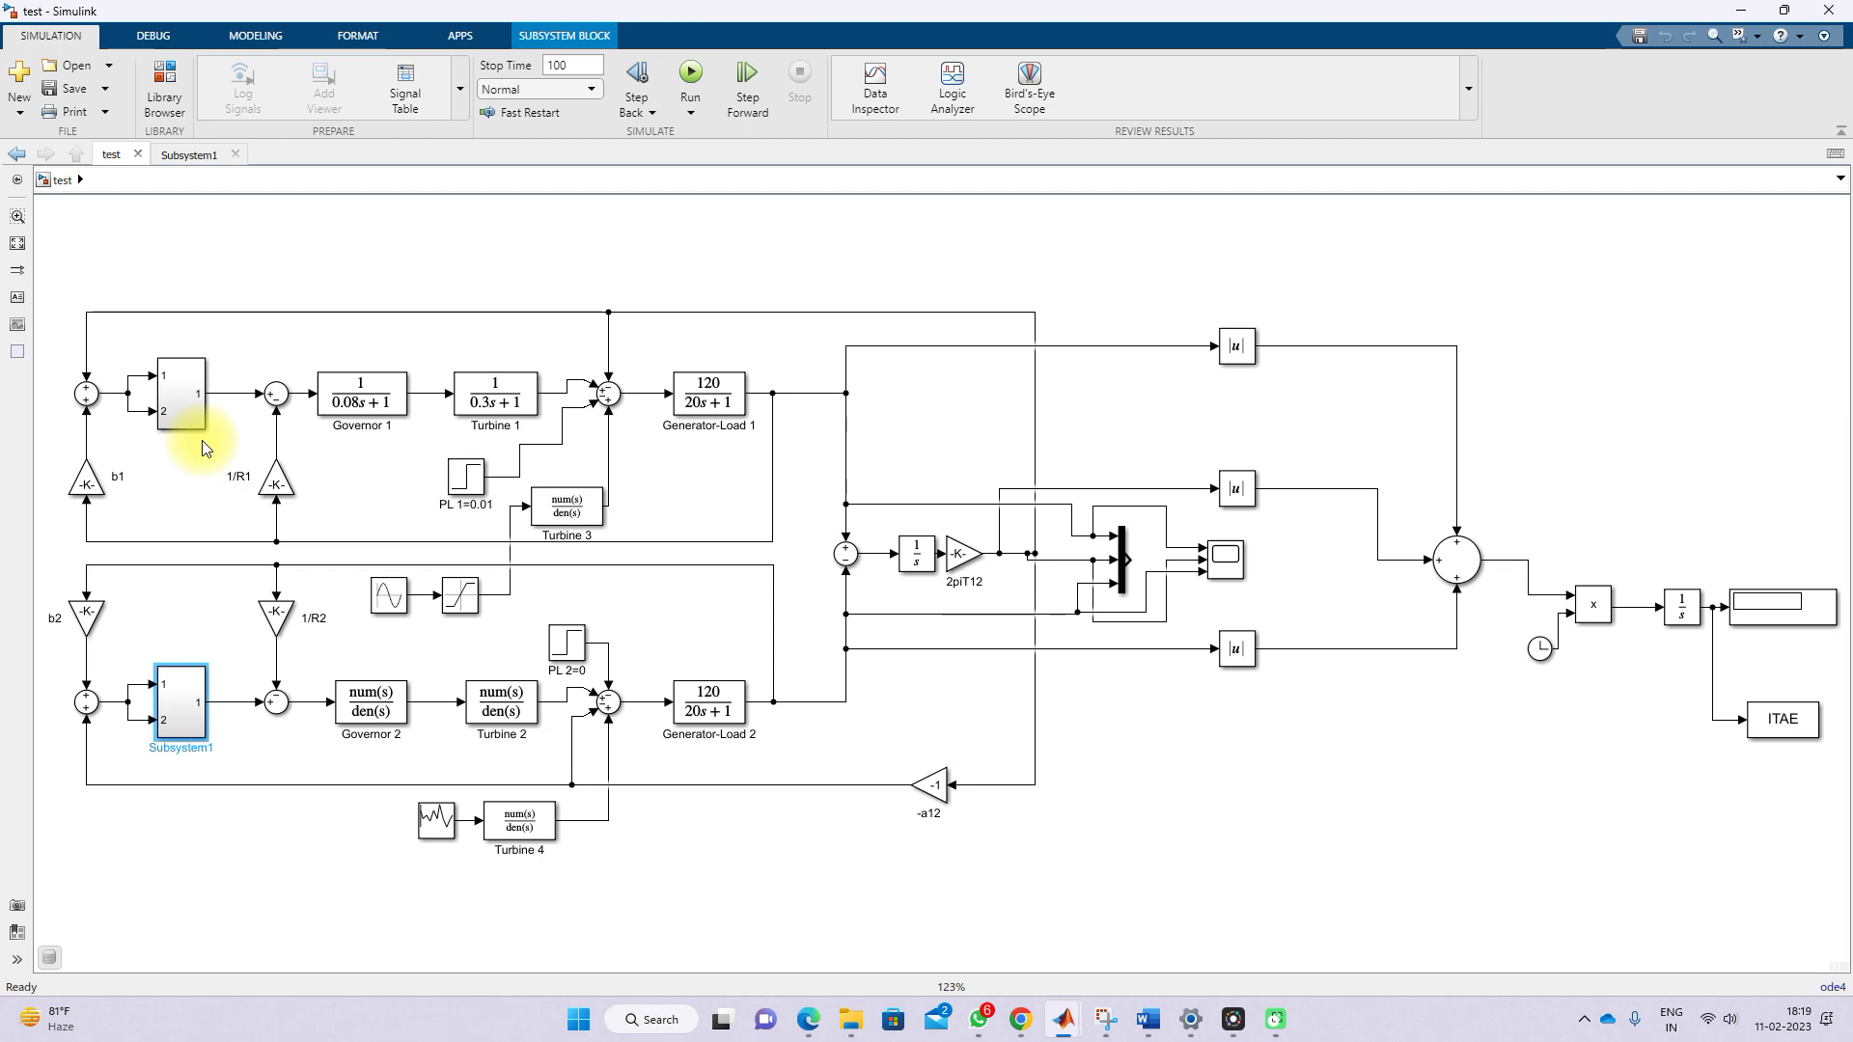
{"action": "left_click", "coordinate": [183, 420]}
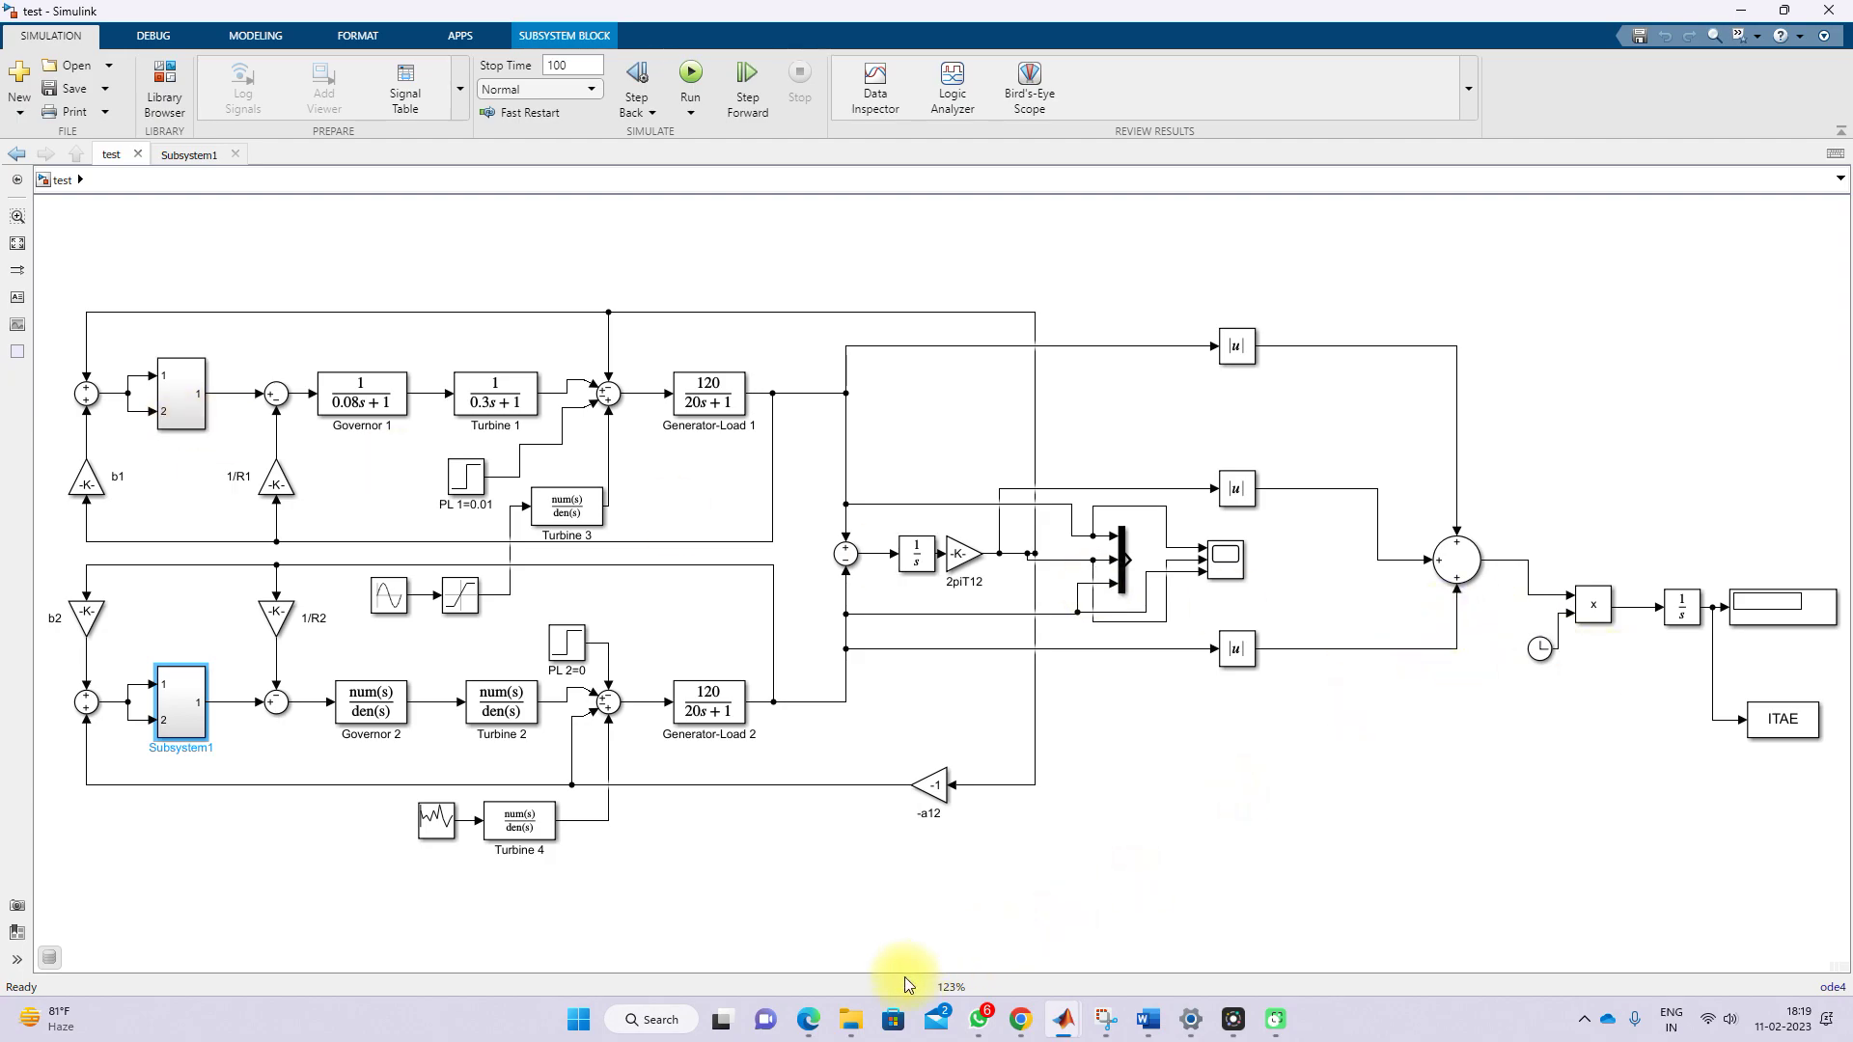
{"action": "left_click", "coordinate": [808, 1019]}
Step: Review the PDF's page-6 objective-function equation, then minimise it and point out the ITAE output block
{"action": "scroll", "coordinate": [591, 652], "scroll_direction": "up", "scroll_amount": 20}
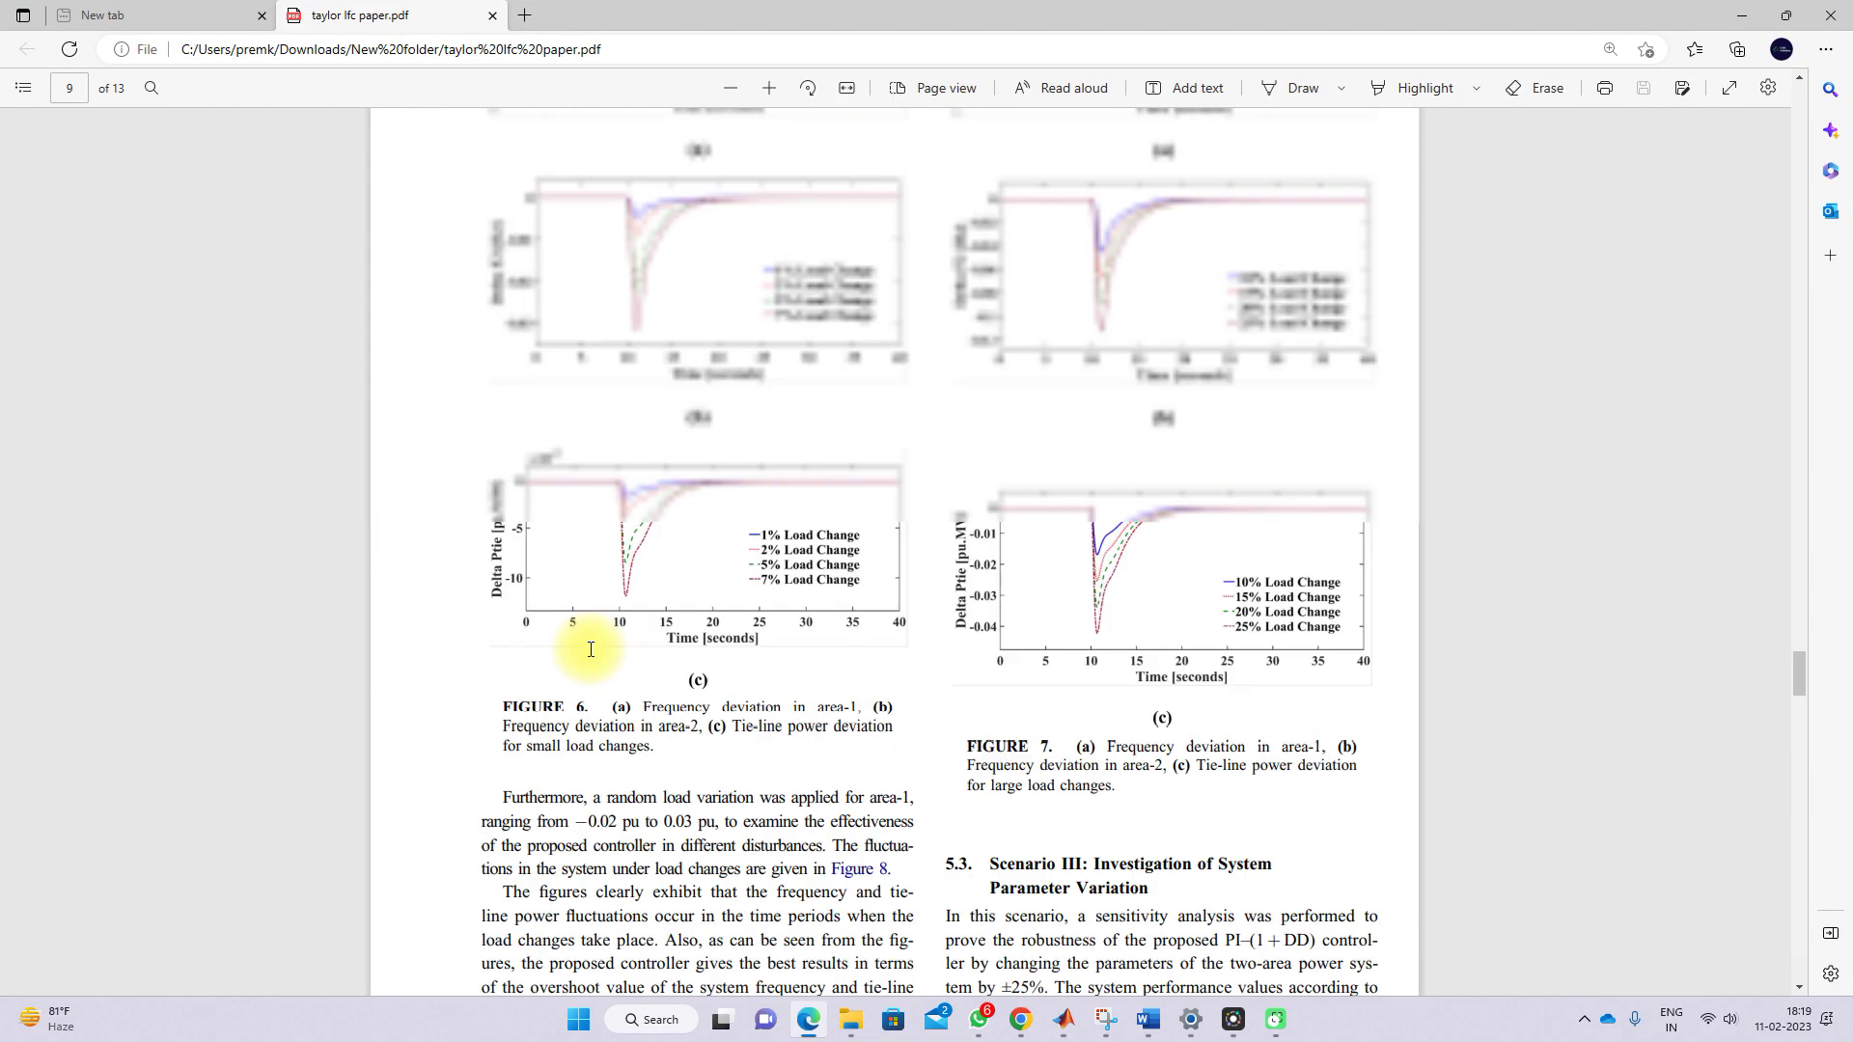
{"action": "scroll", "coordinate": [592, 652], "scroll_direction": "up", "scroll_amount": 20}
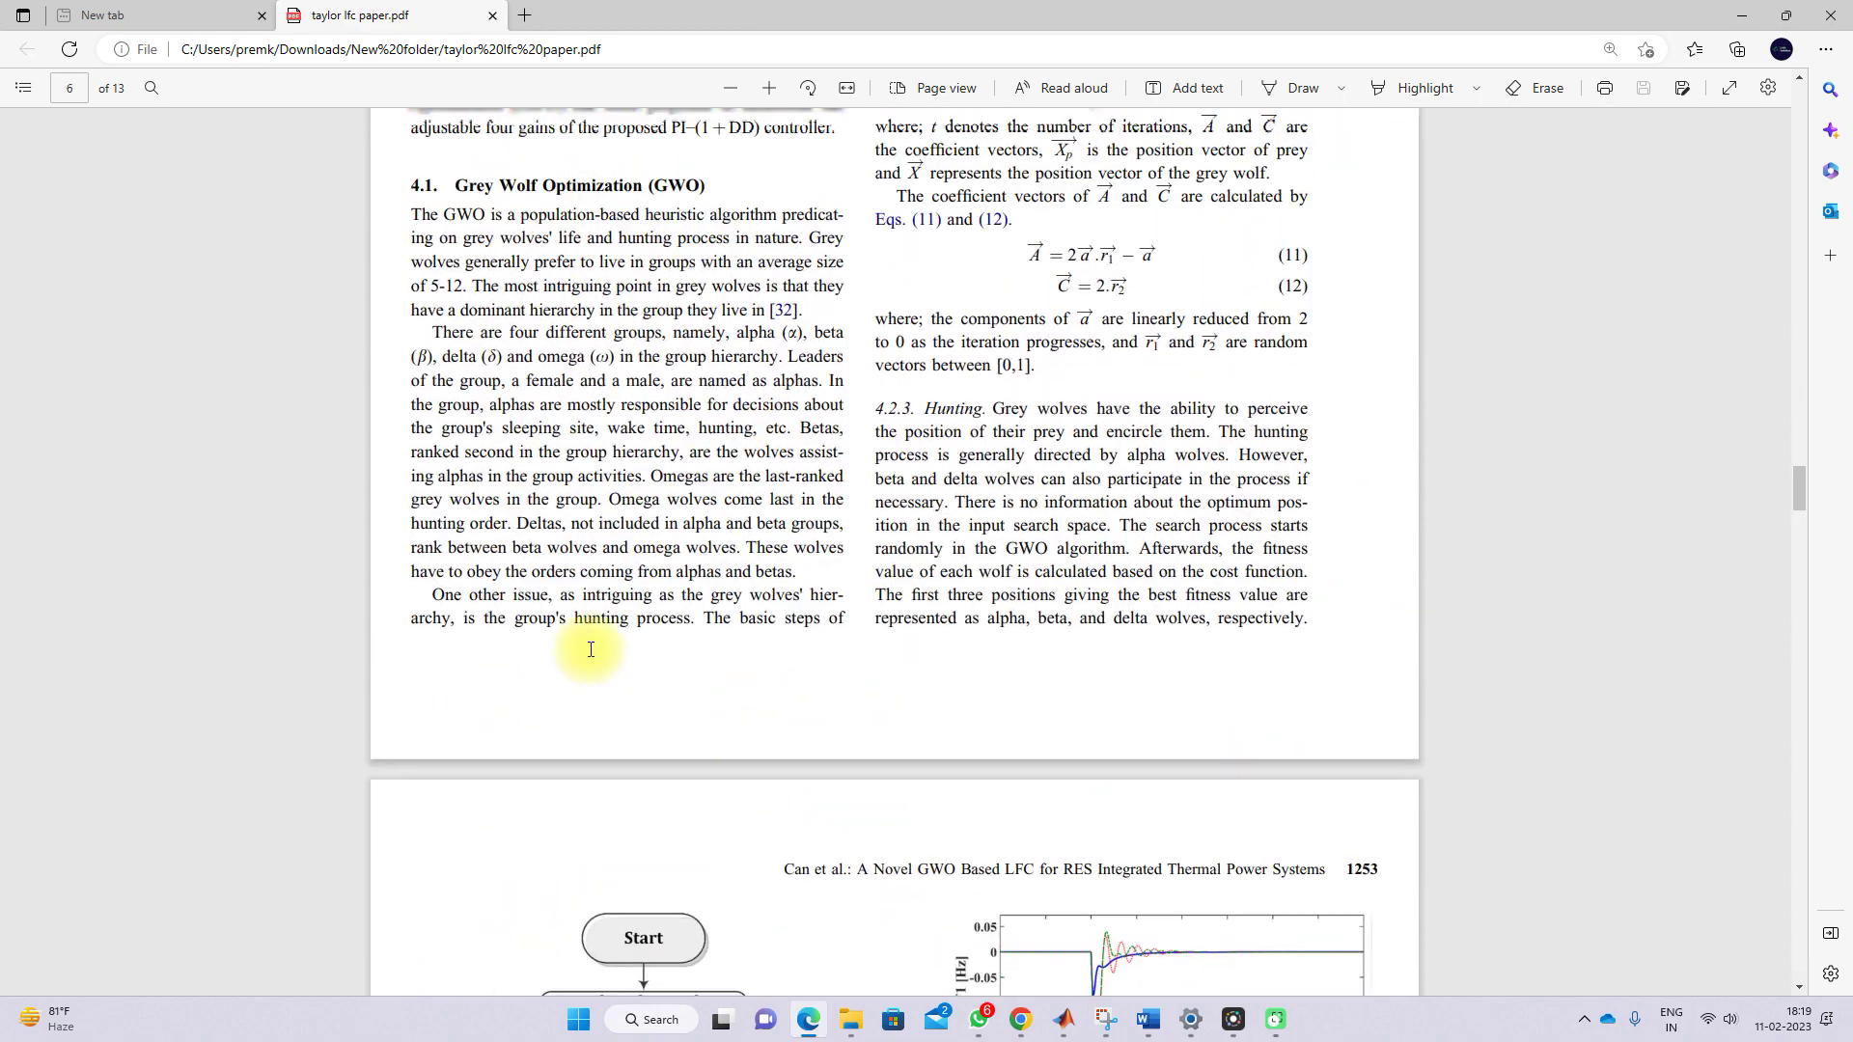
{"action": "scroll", "coordinate": [591, 648], "scroll_direction": "down", "scroll_amount": 3}
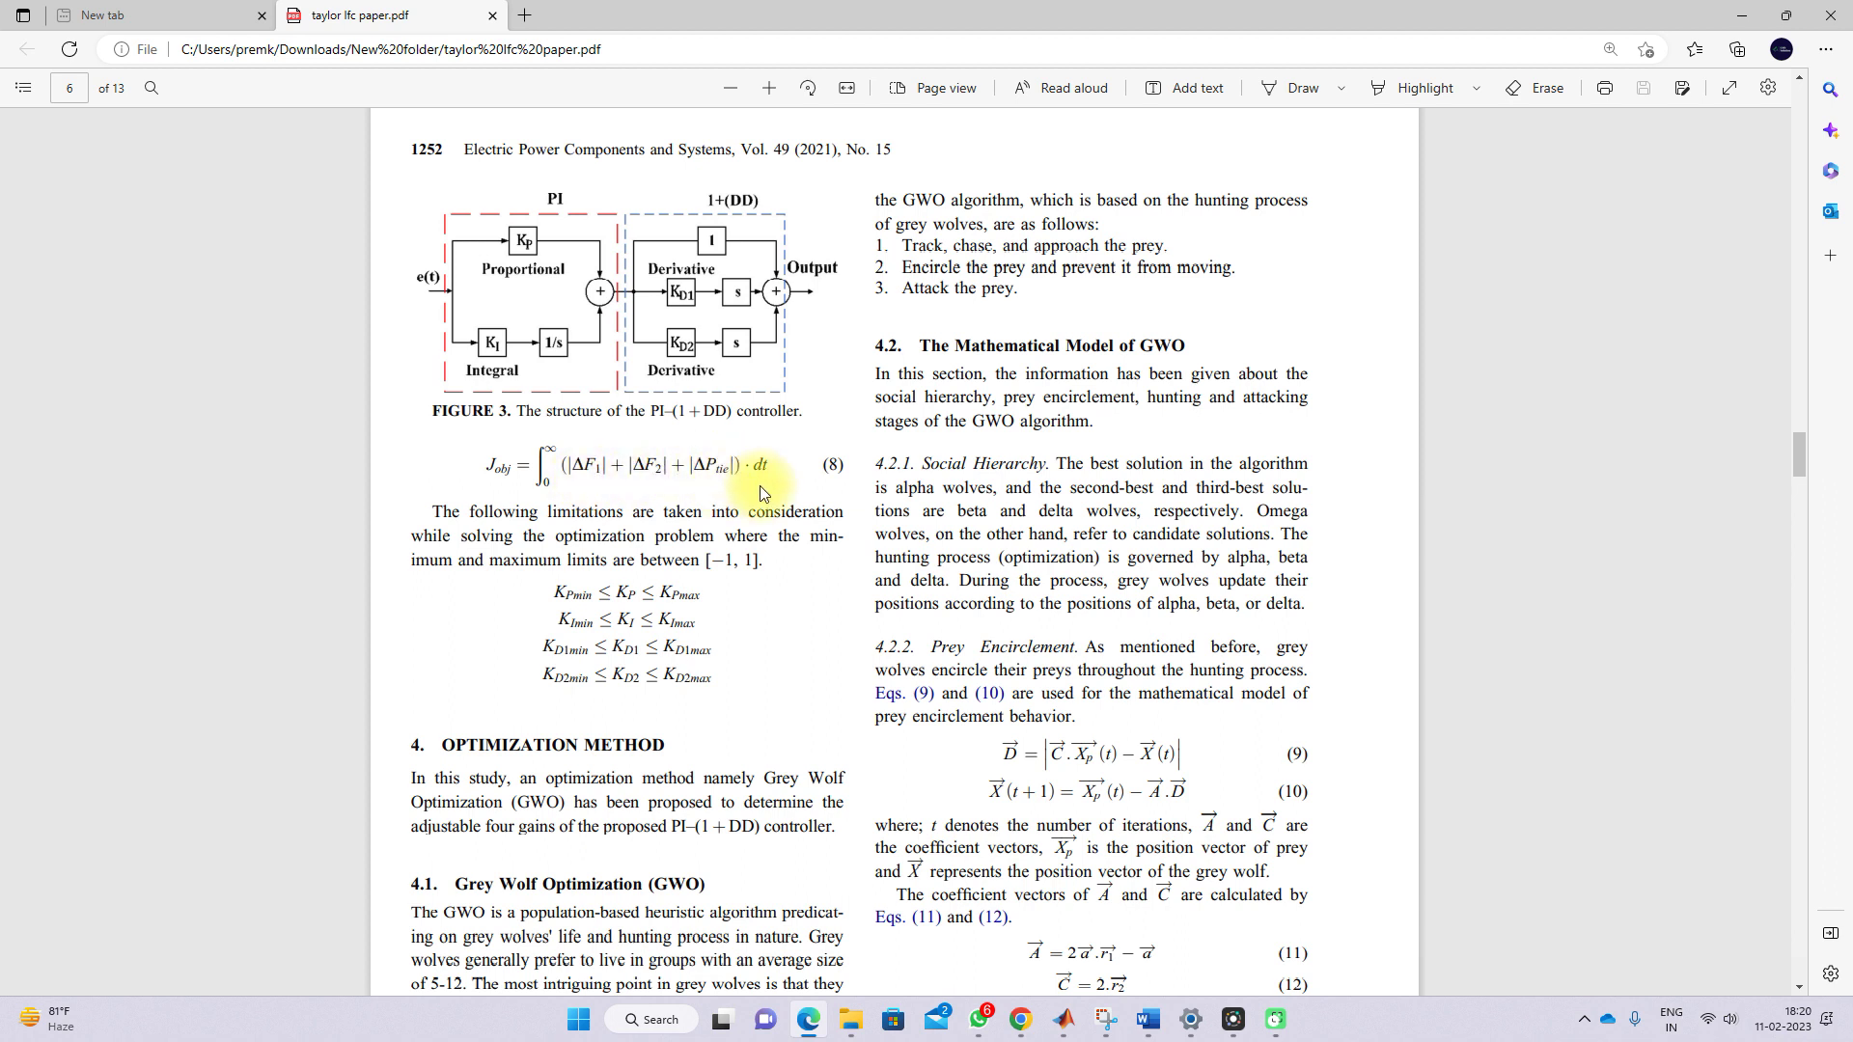
{"action": "left_click", "coordinate": [1740, 15]}
{"action": "left_click", "coordinate": [1772, 720]}
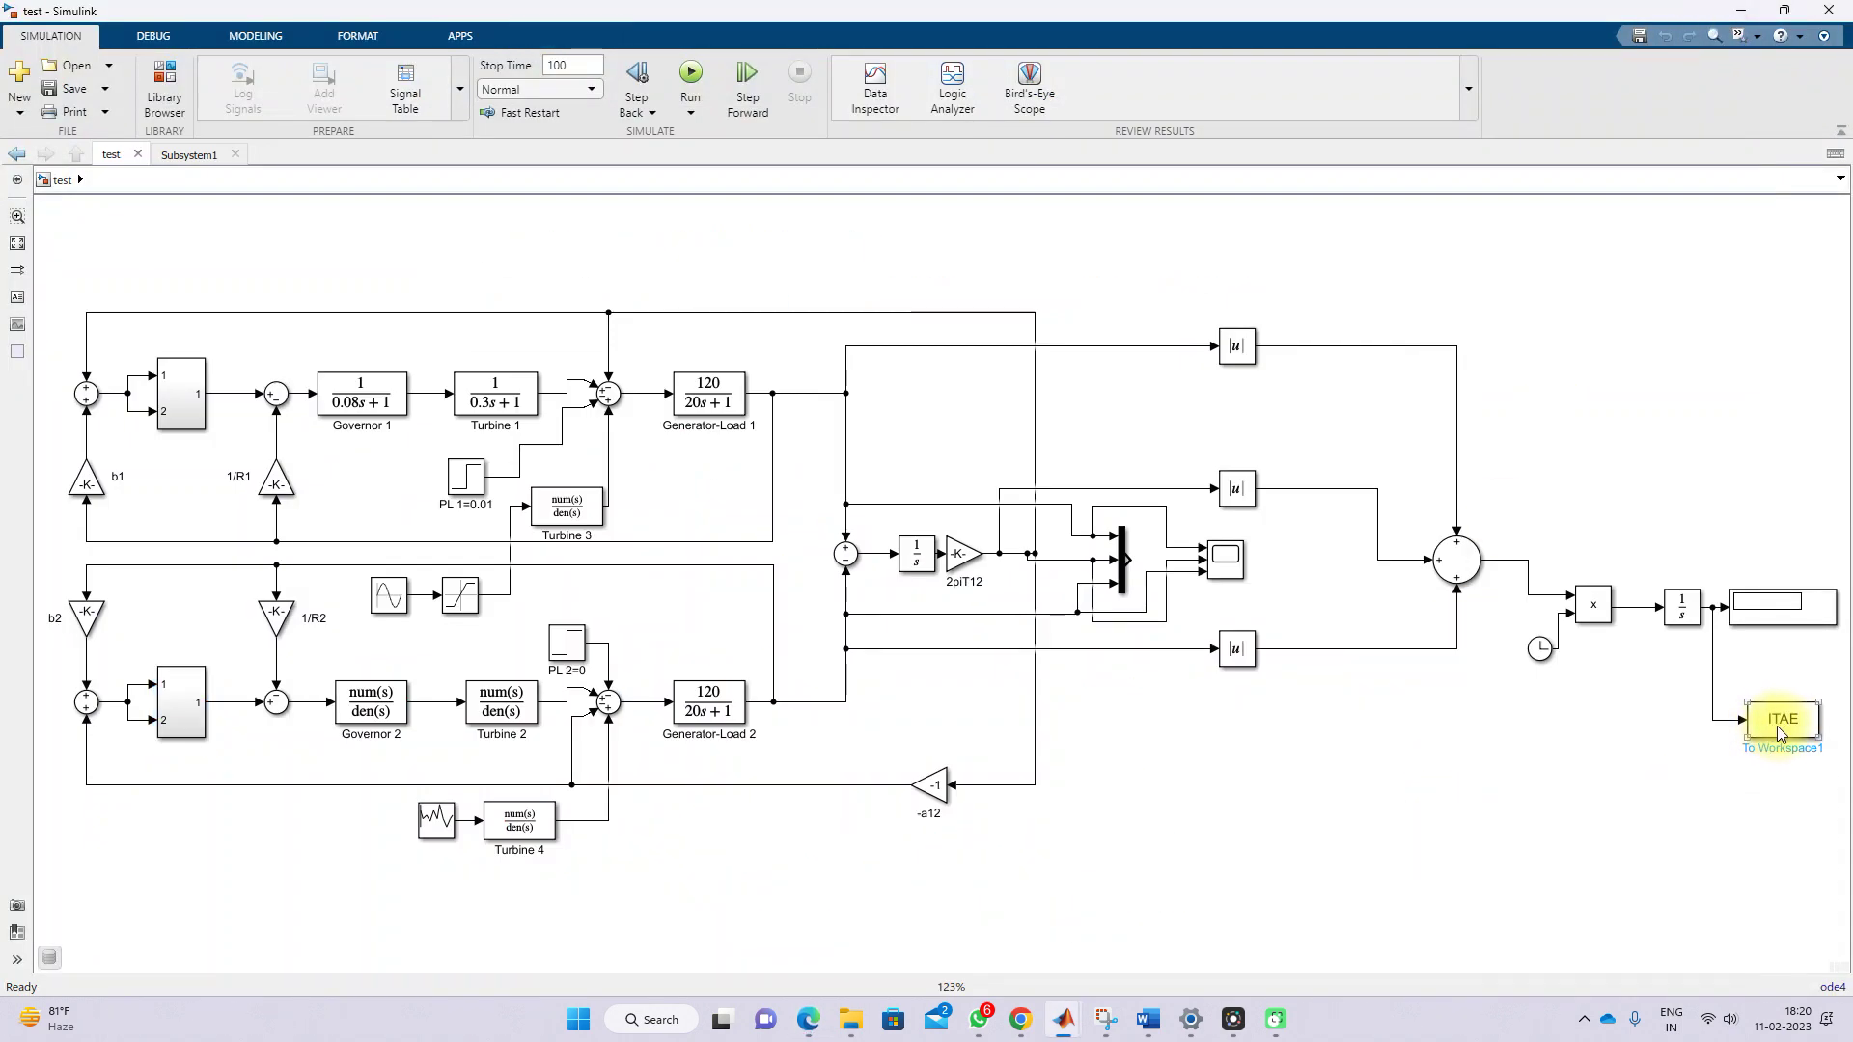
Step: Trace the ITAE chain: both frequency deviations and tie-line power into |u|, Product and Integrator1
{"action": "left_click", "coordinate": [1631, 742]}
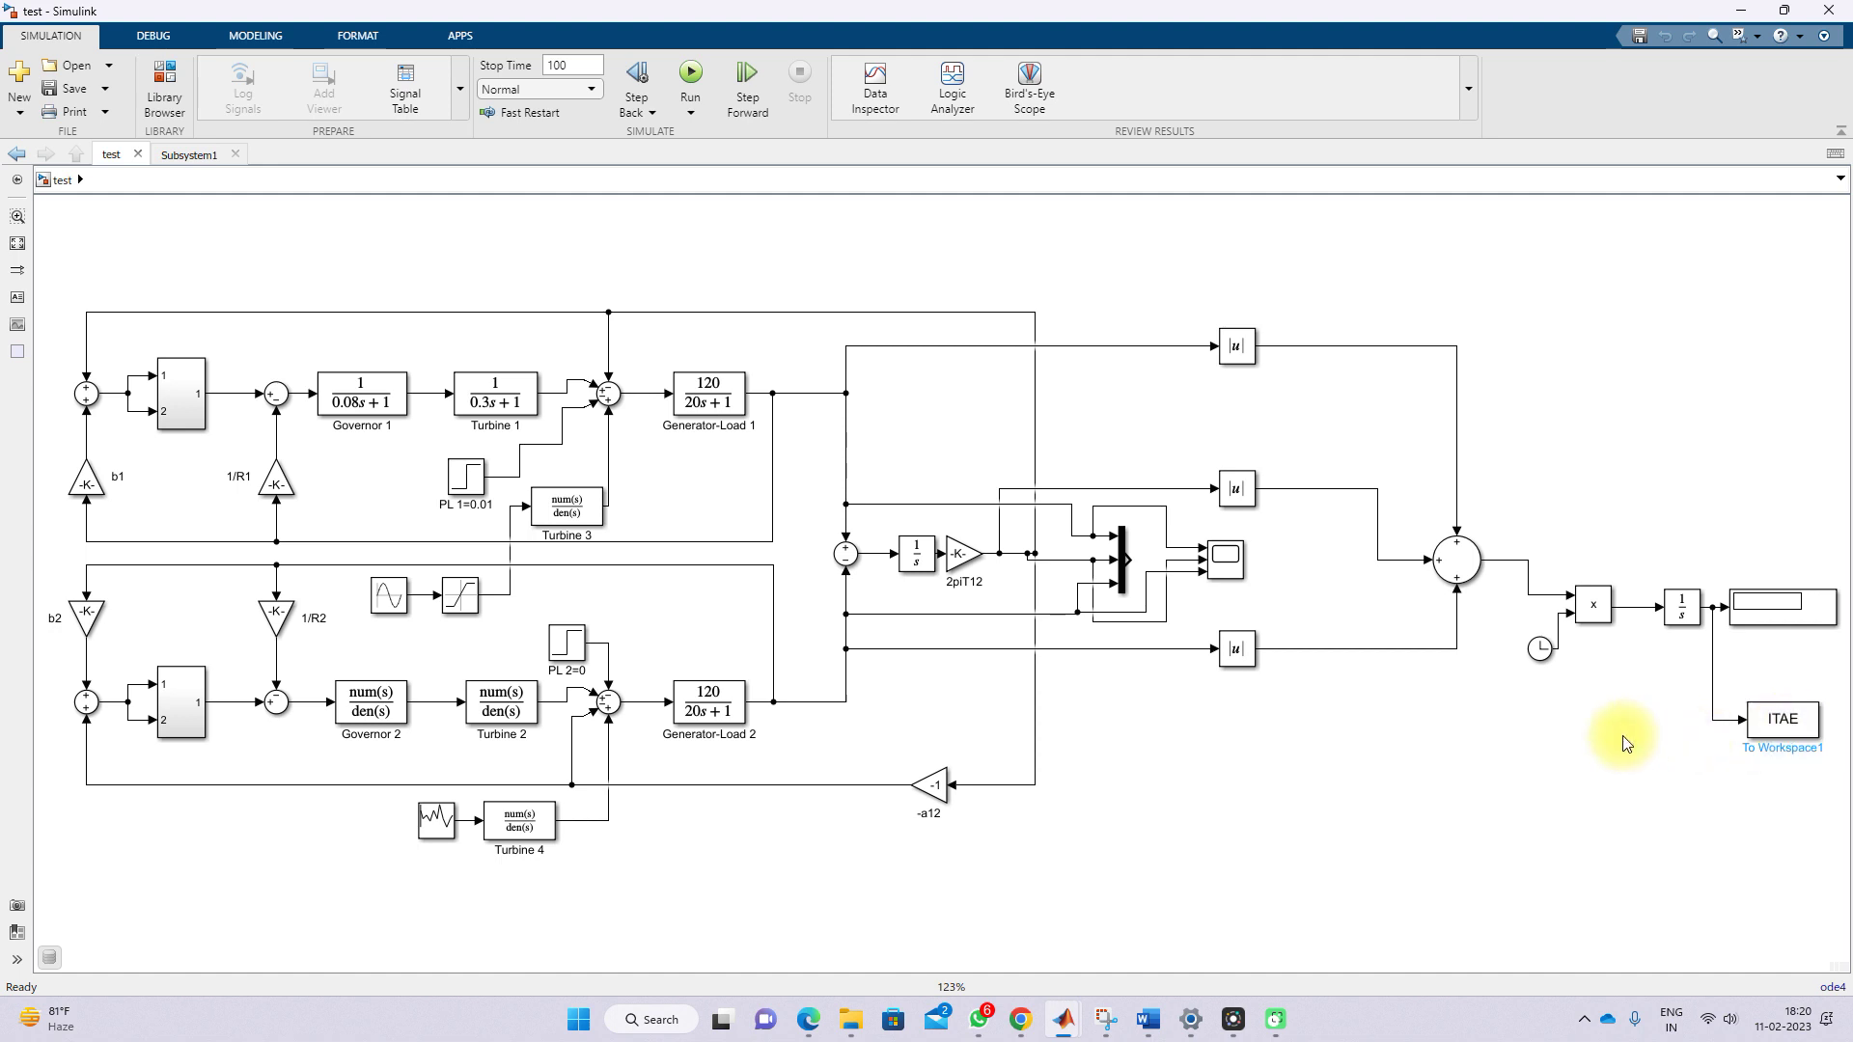
{"action": "left_click", "coordinate": [1141, 345]}
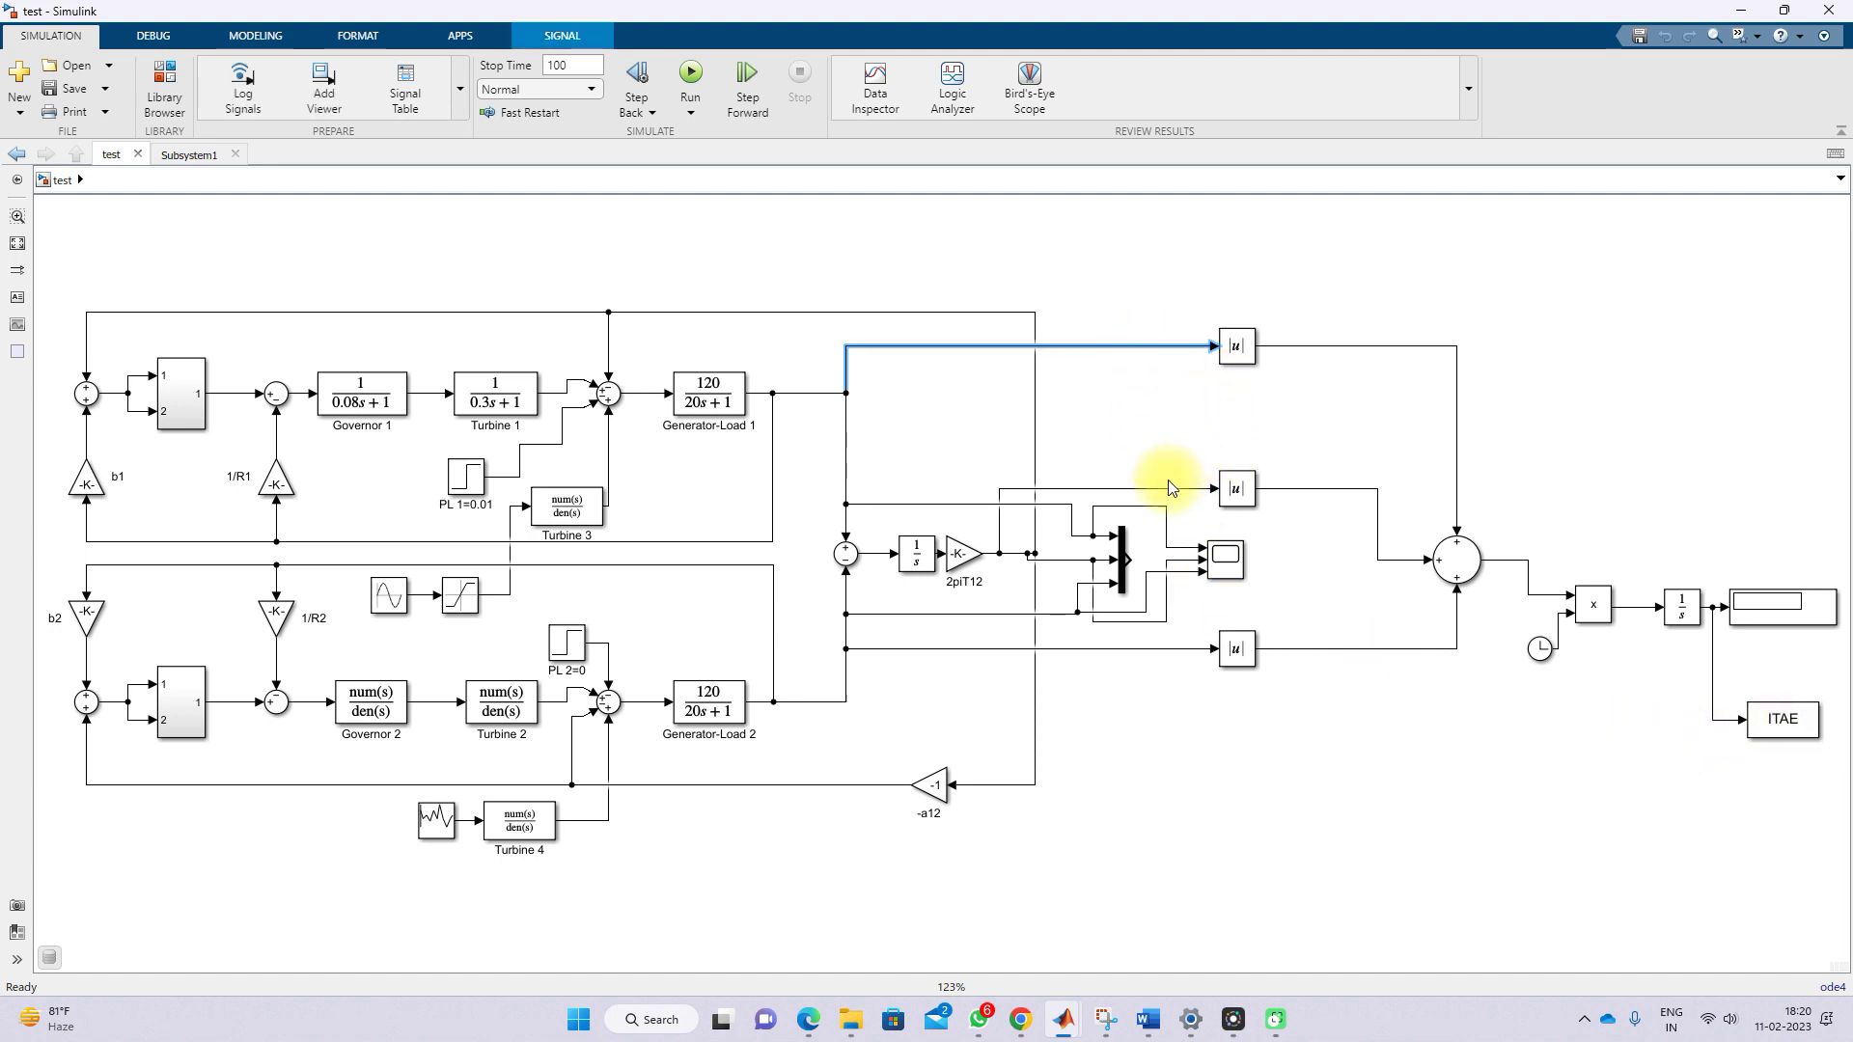
{"action": "left_click", "coordinate": [1148, 648]}
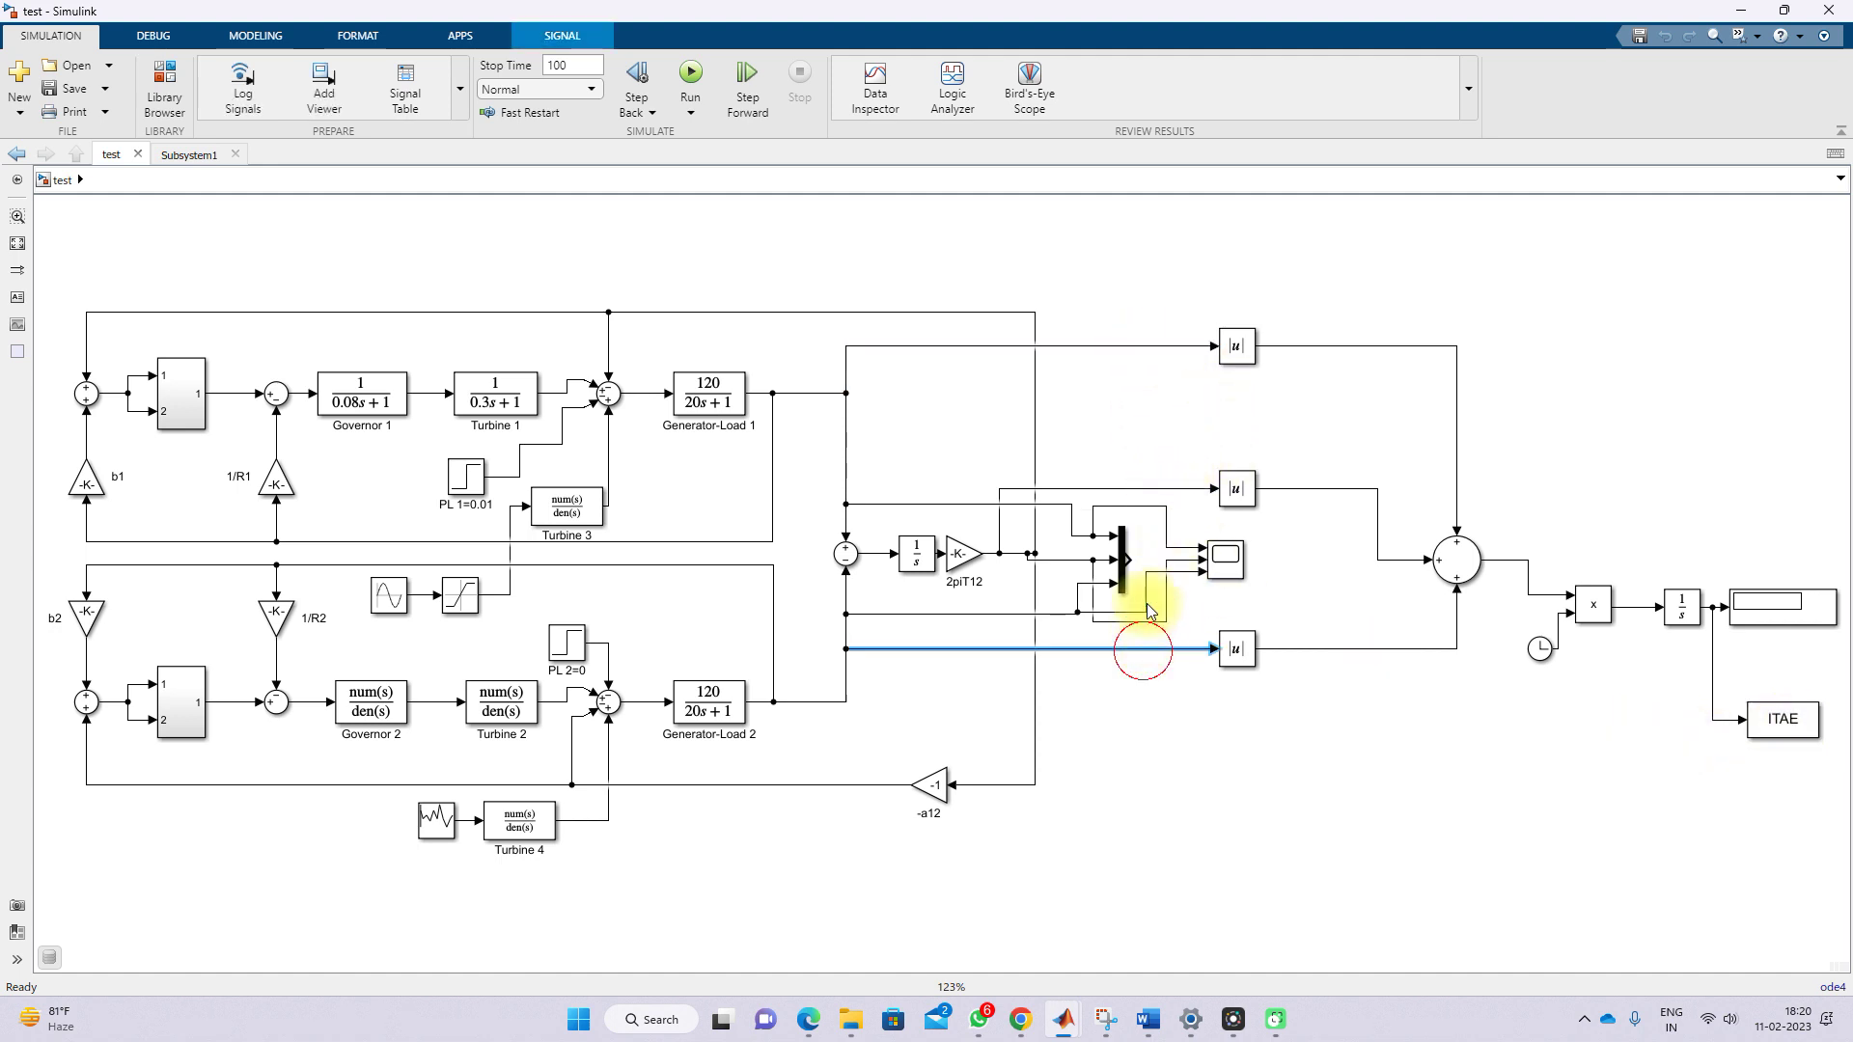
{"action": "left_click", "coordinate": [1161, 490]}
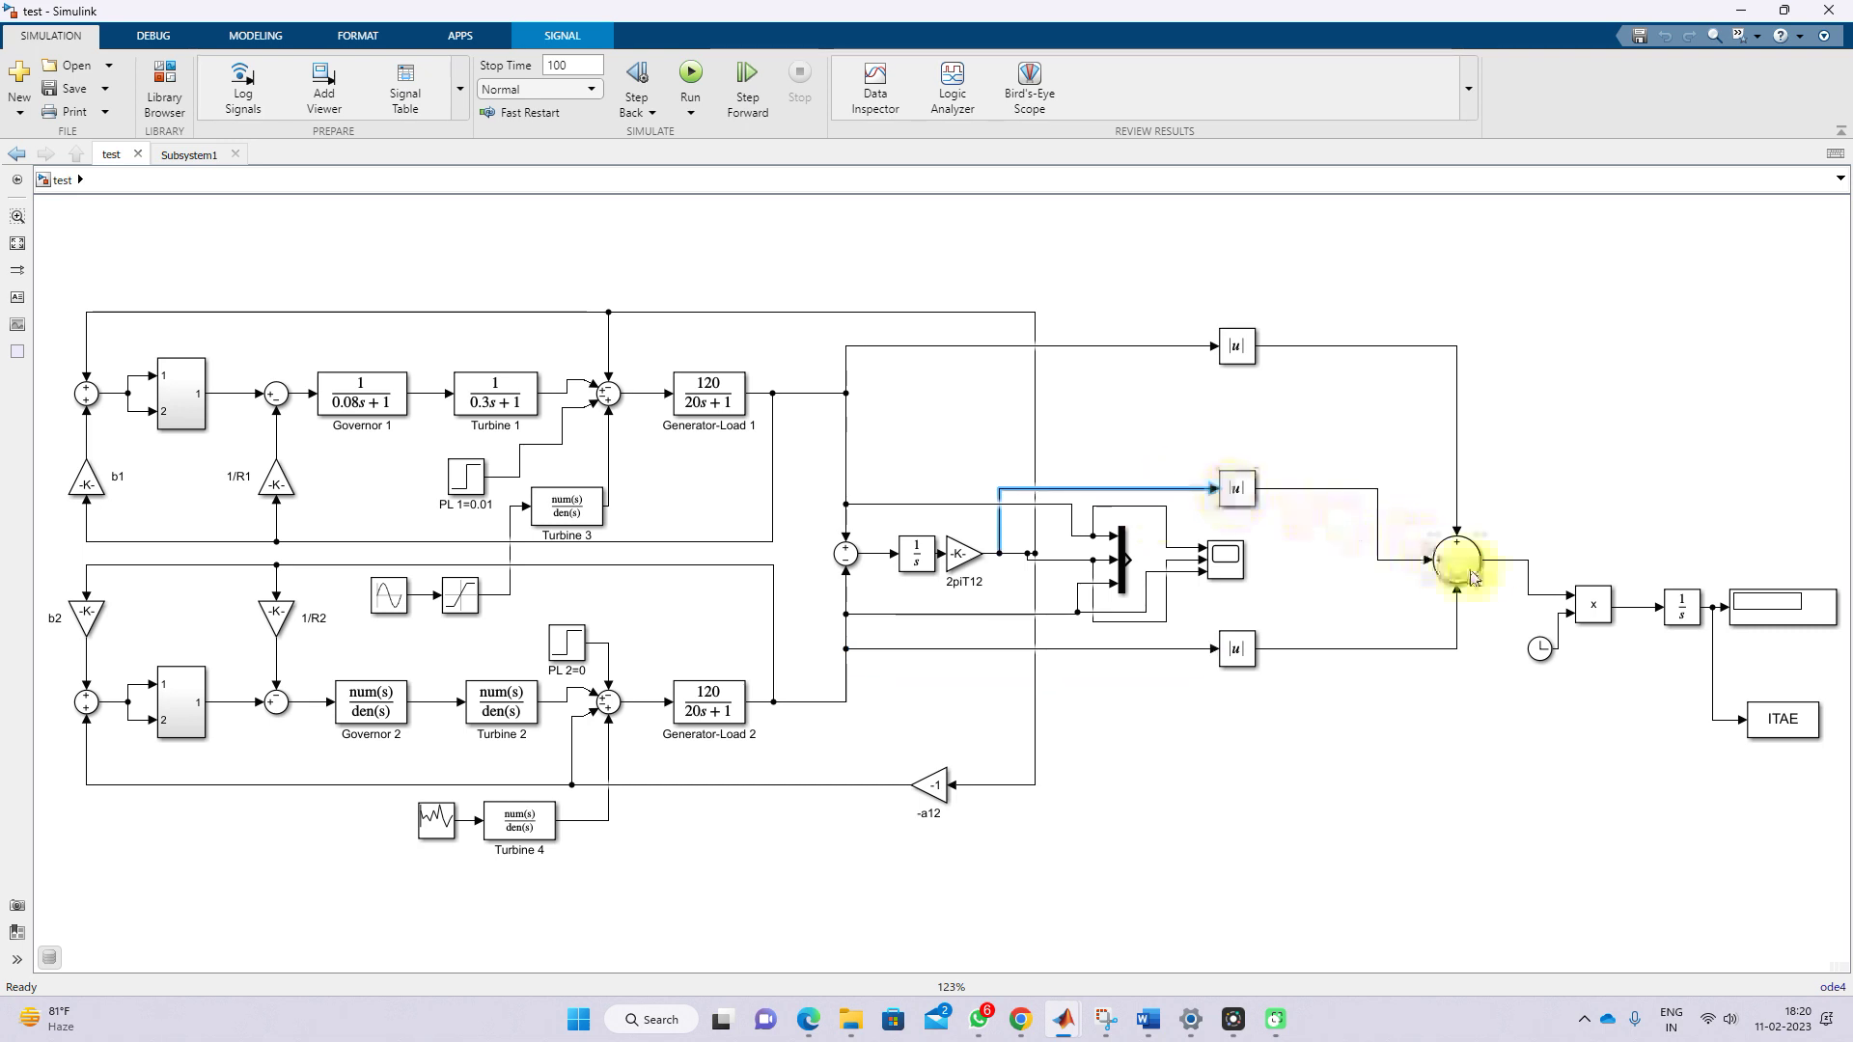
{"action": "left_click", "coordinate": [1593, 611]}
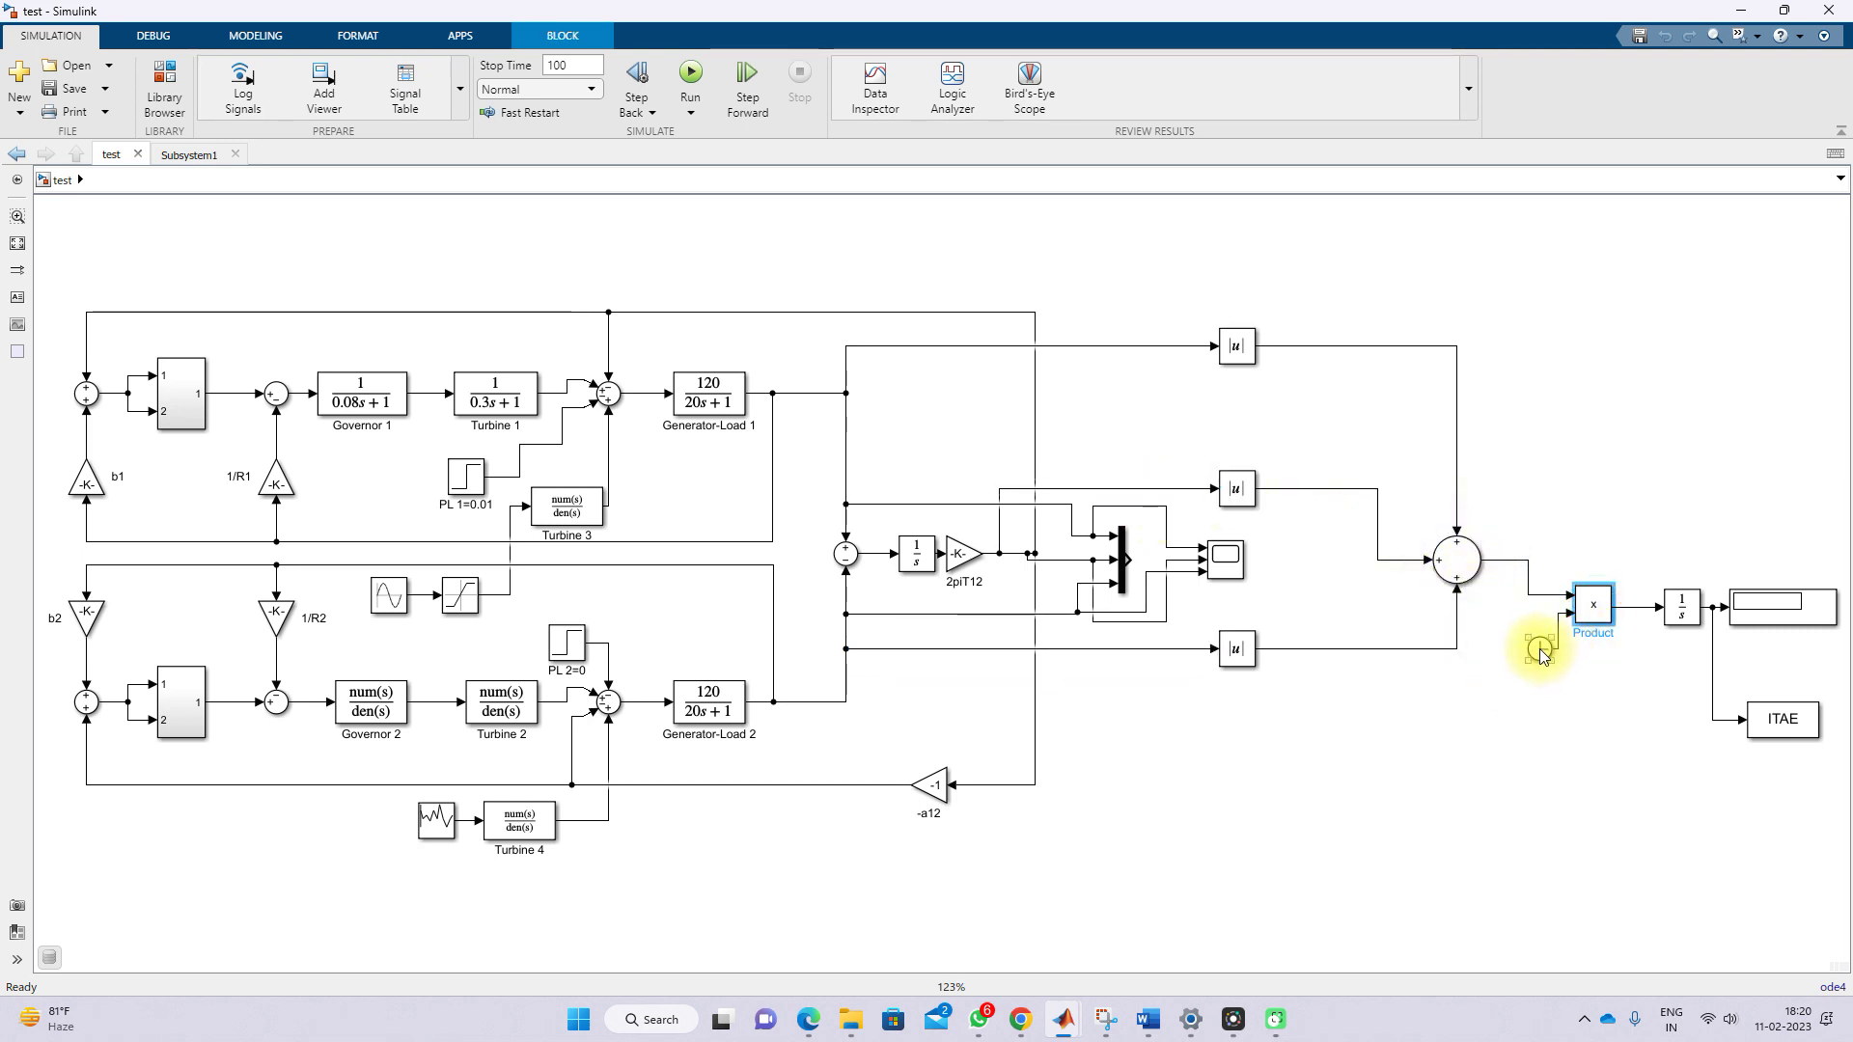
{"action": "left_click", "coordinate": [1682, 615]}
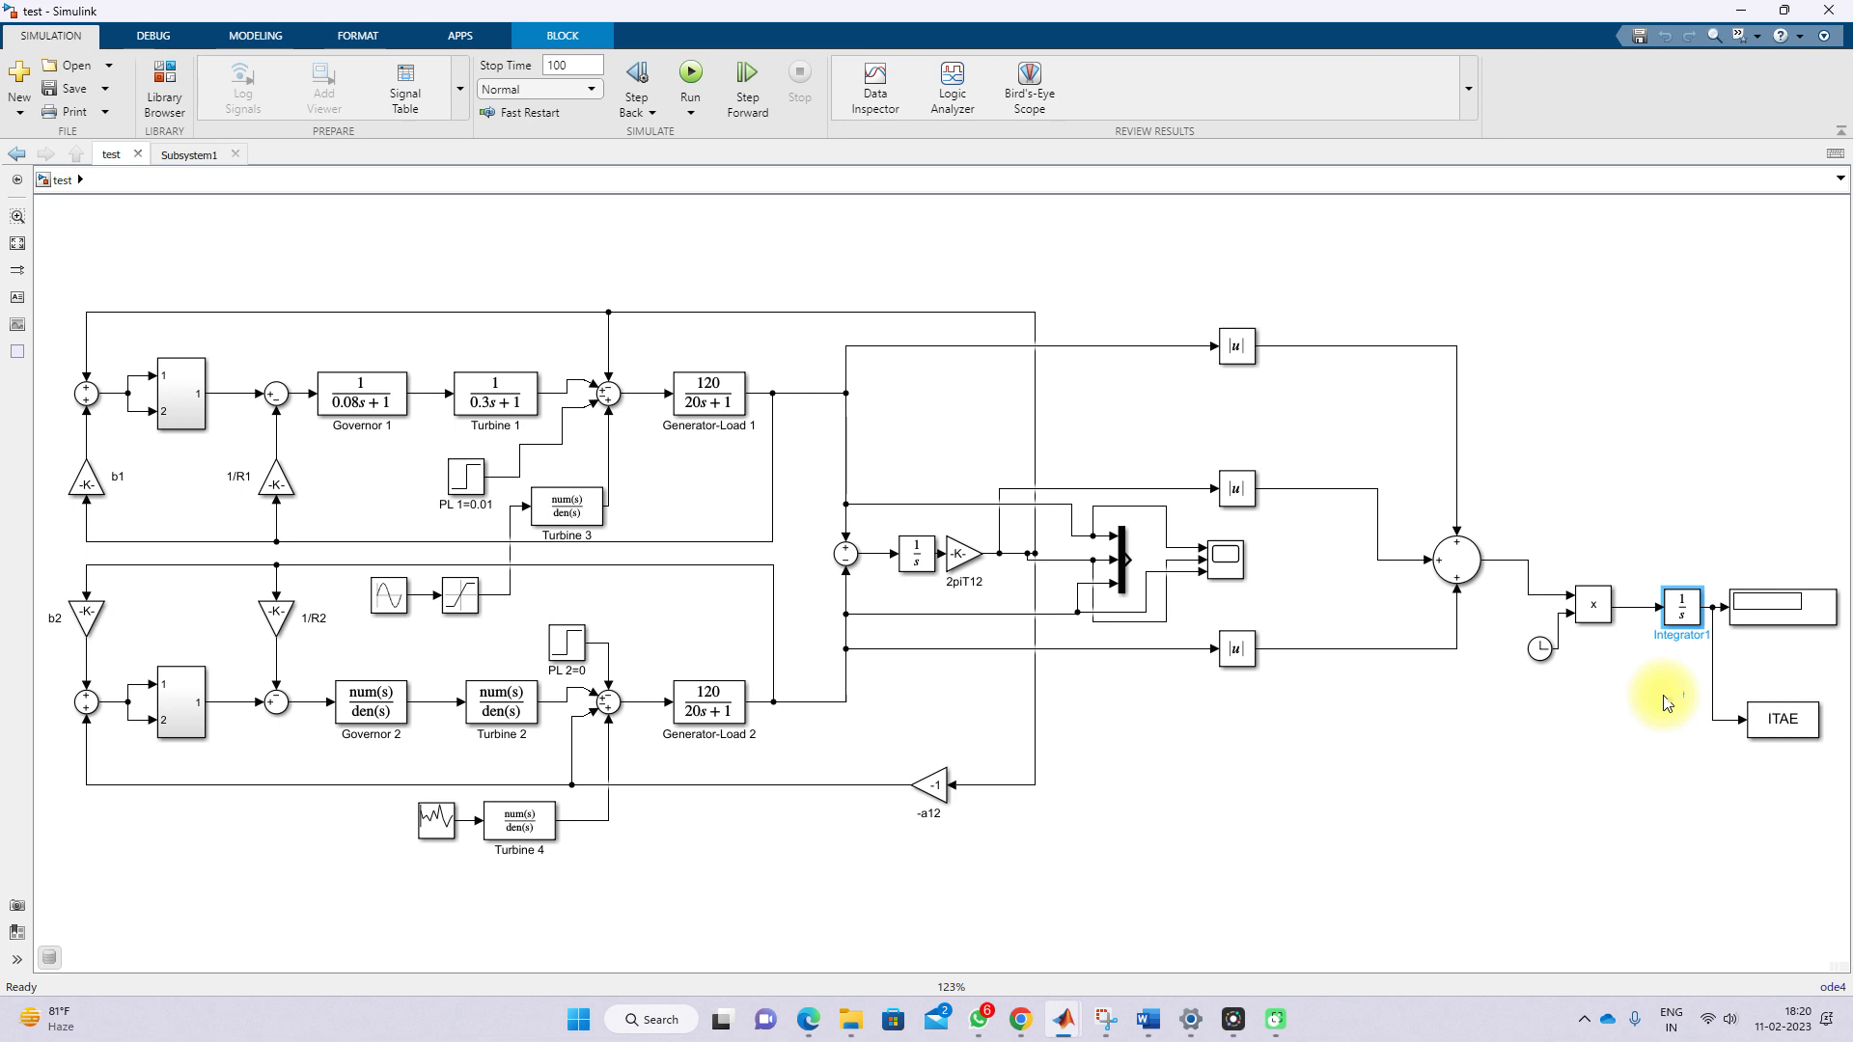
Step: Point out both controller subsystems, then switch to the MATLAB R2021a editor with main.m
{"action": "left_click", "coordinate": [187, 413]}
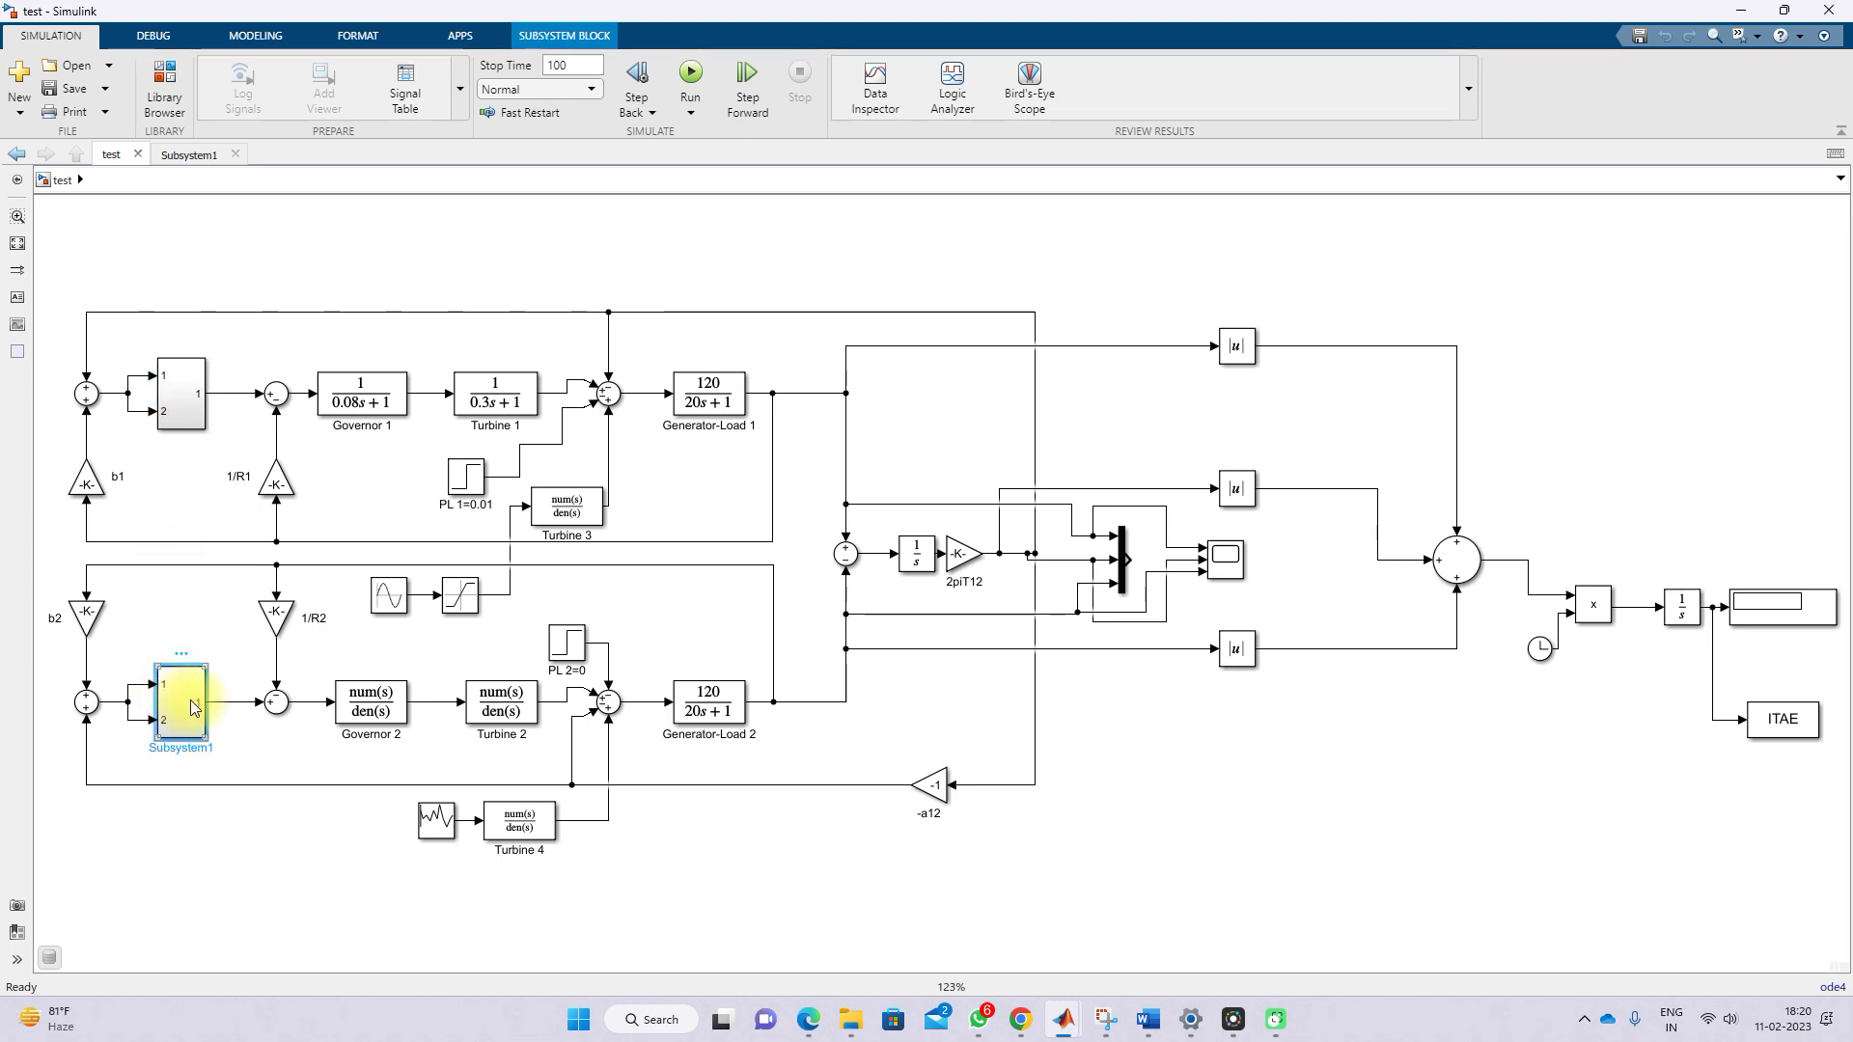
{"action": "left_click", "coordinate": [177, 405]}
{"action": "left_click", "coordinate": [185, 706]}
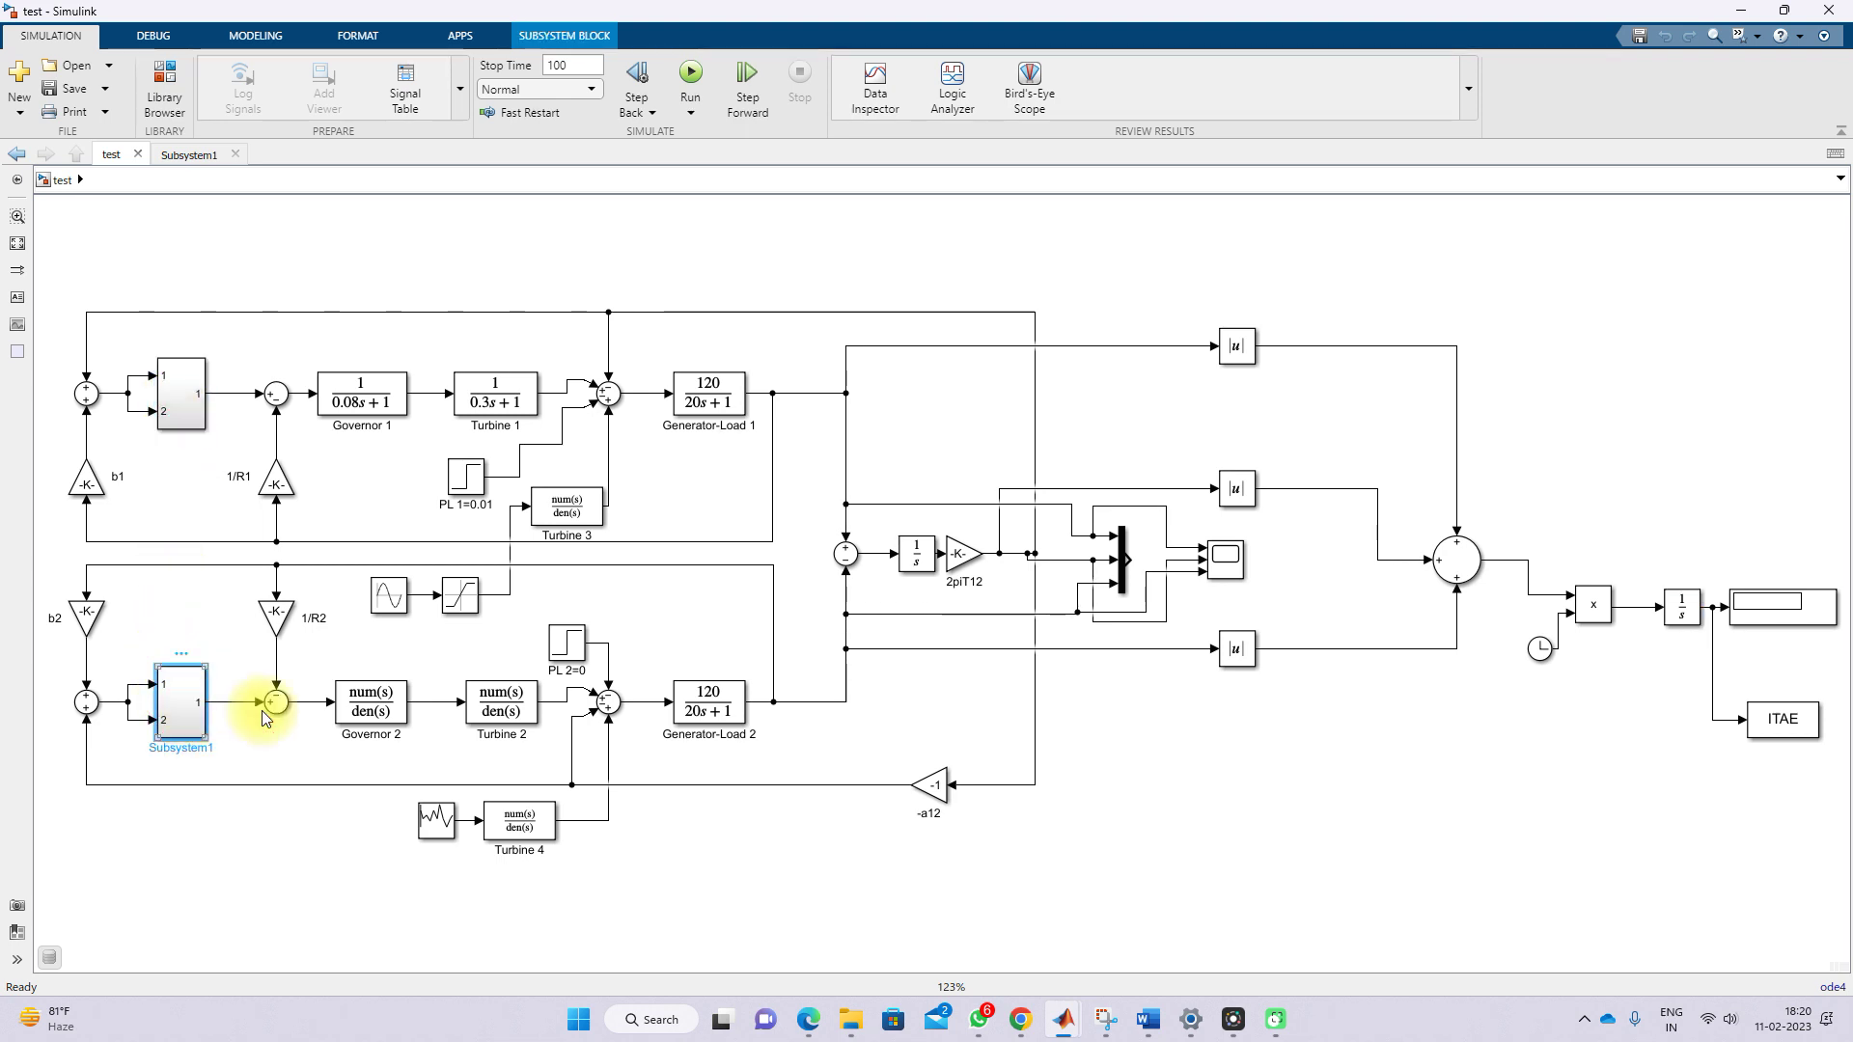
{"action": "left_click", "coordinate": [1054, 1024]}
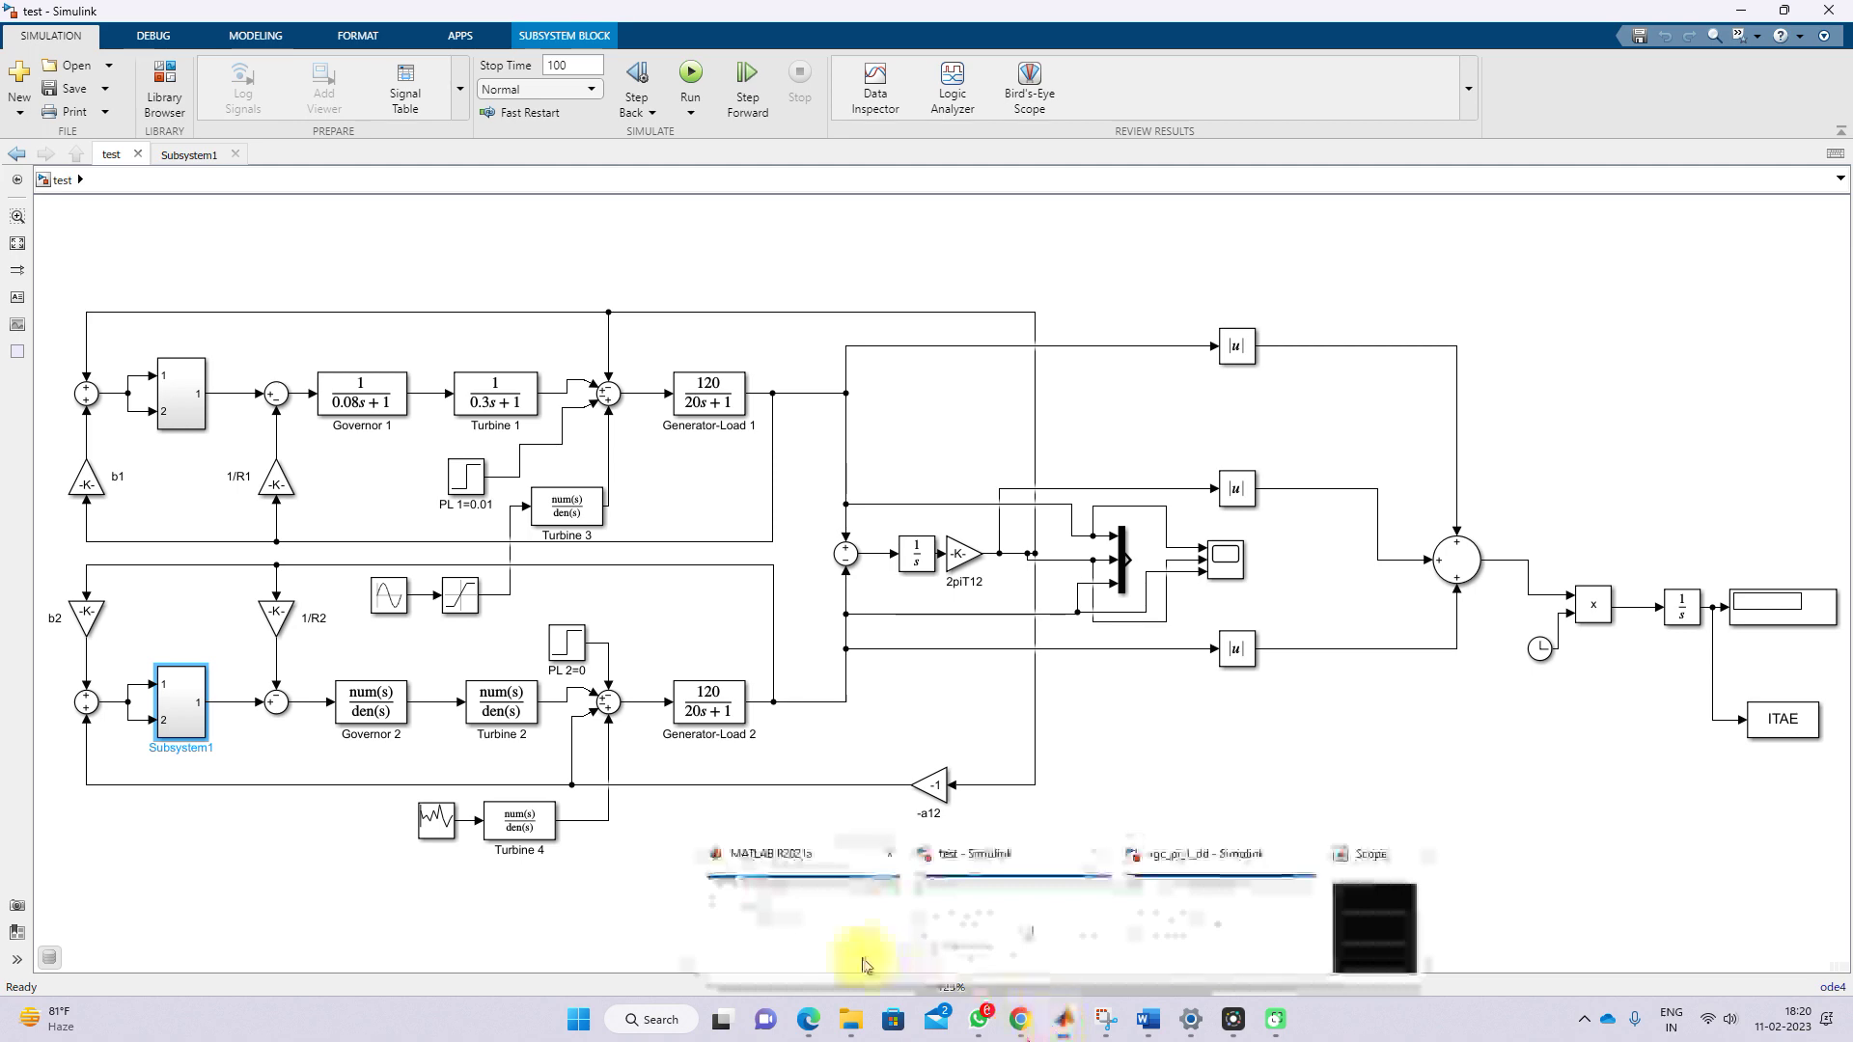
{"action": "left_click", "coordinate": [848, 941]}
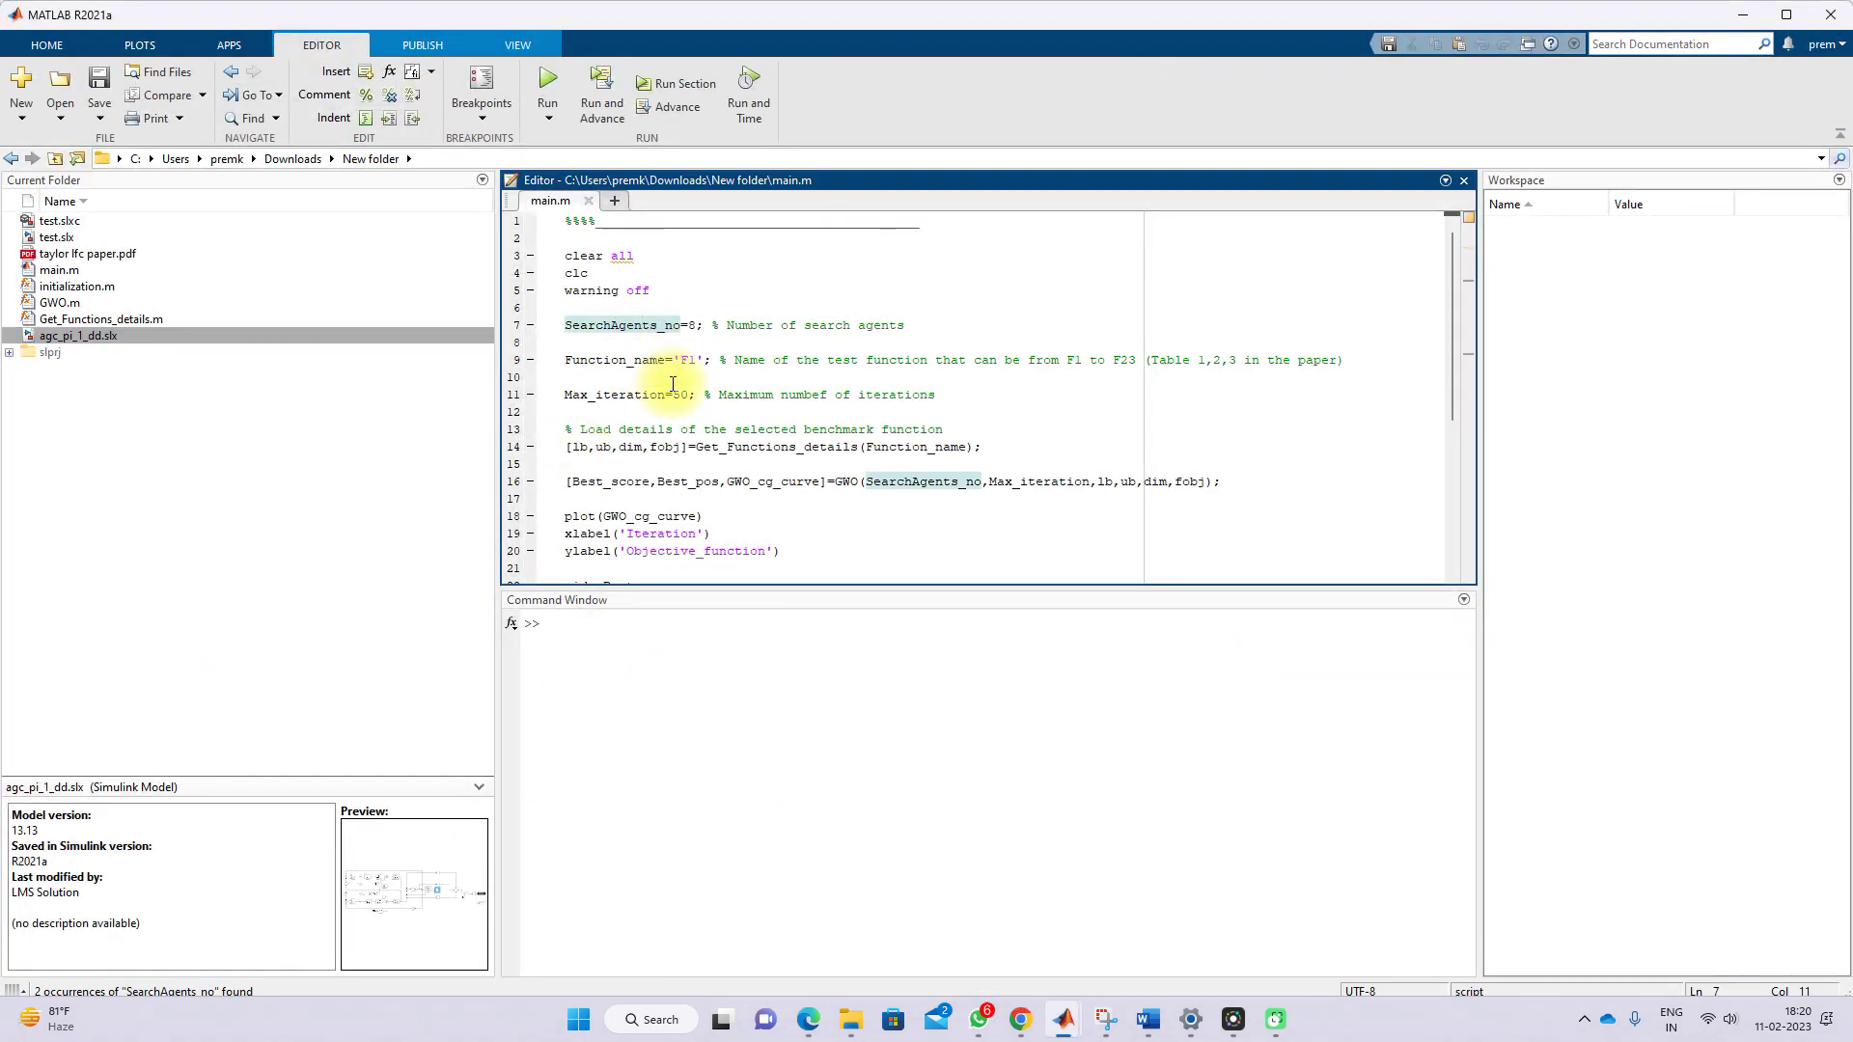